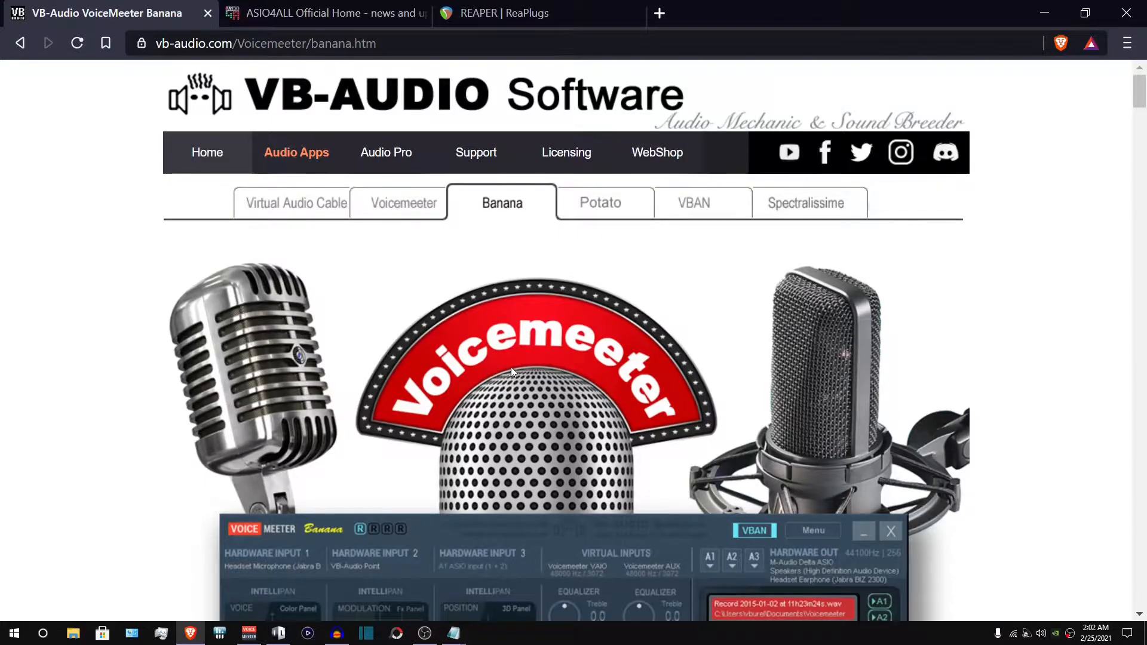
- Start downloading the Voicemeeter Banana 2.0.5.4 EXE installer, then close the save dialog
scroll(502, 375, "down", 7)
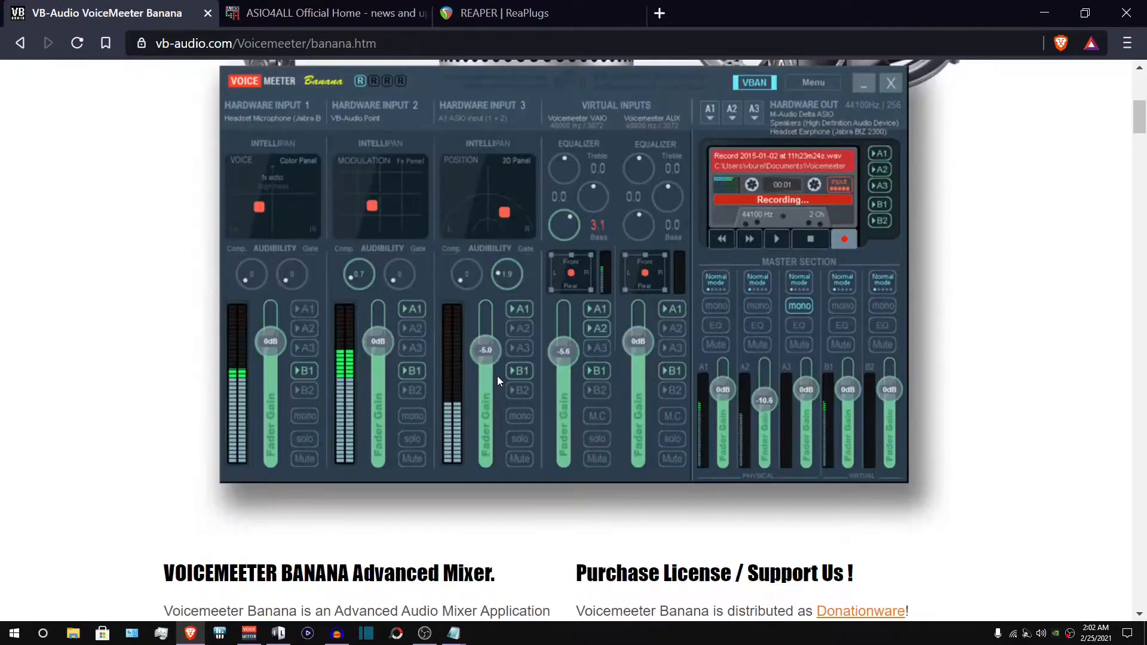
scroll(497, 375, "down", 6)
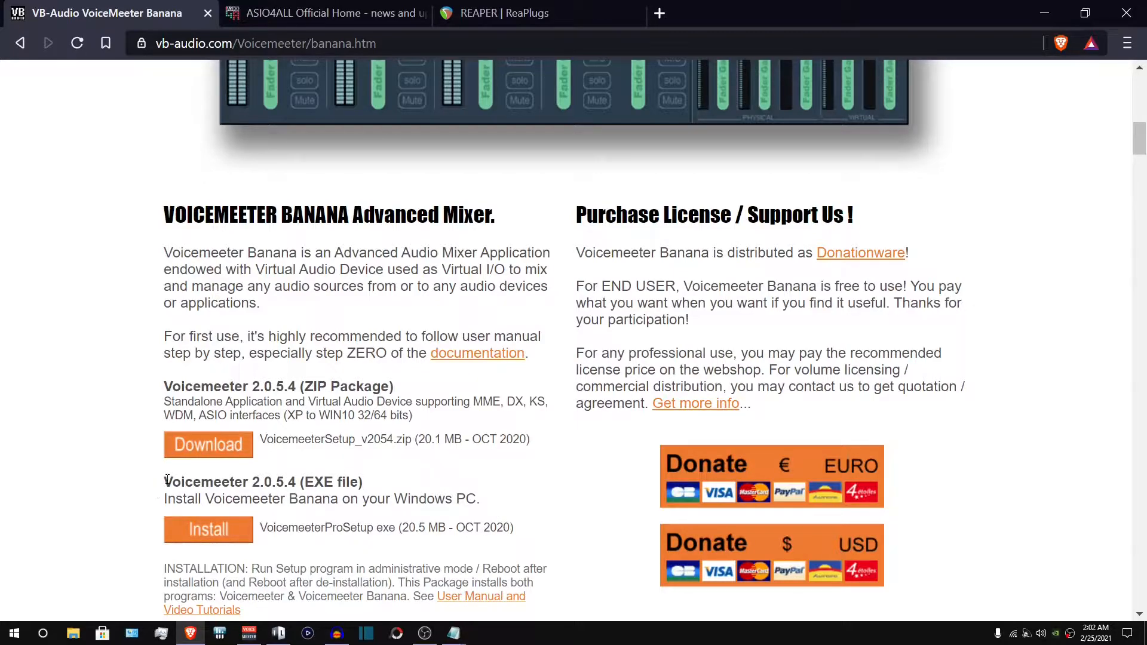
left_click_drag(166, 481, 376, 485)
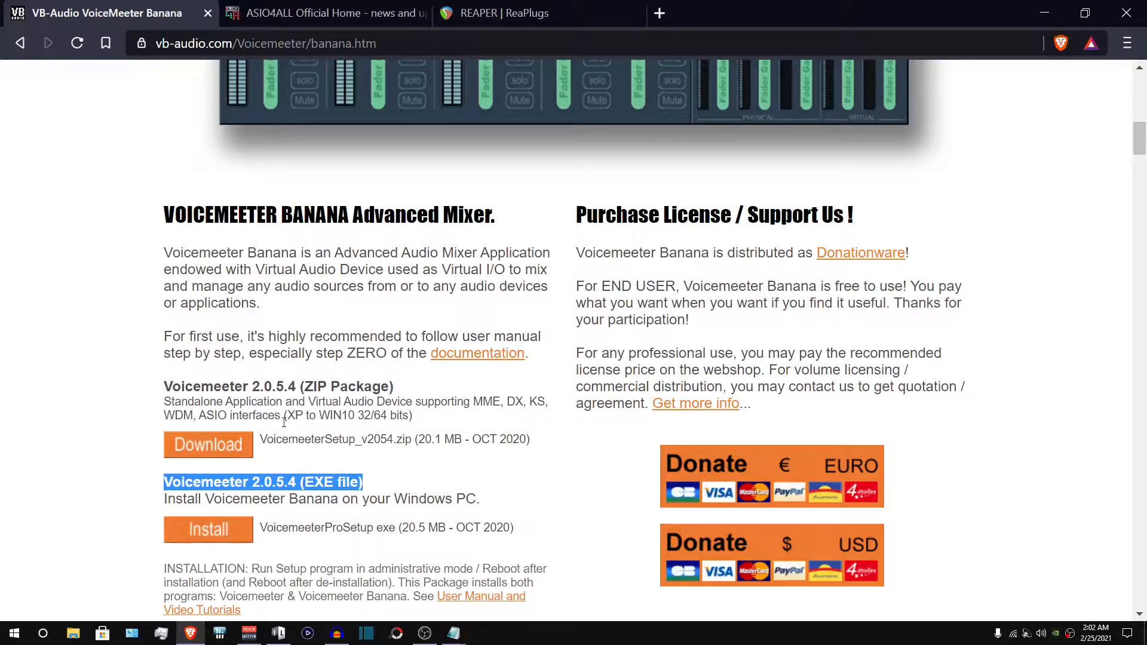
left_click(168, 530)
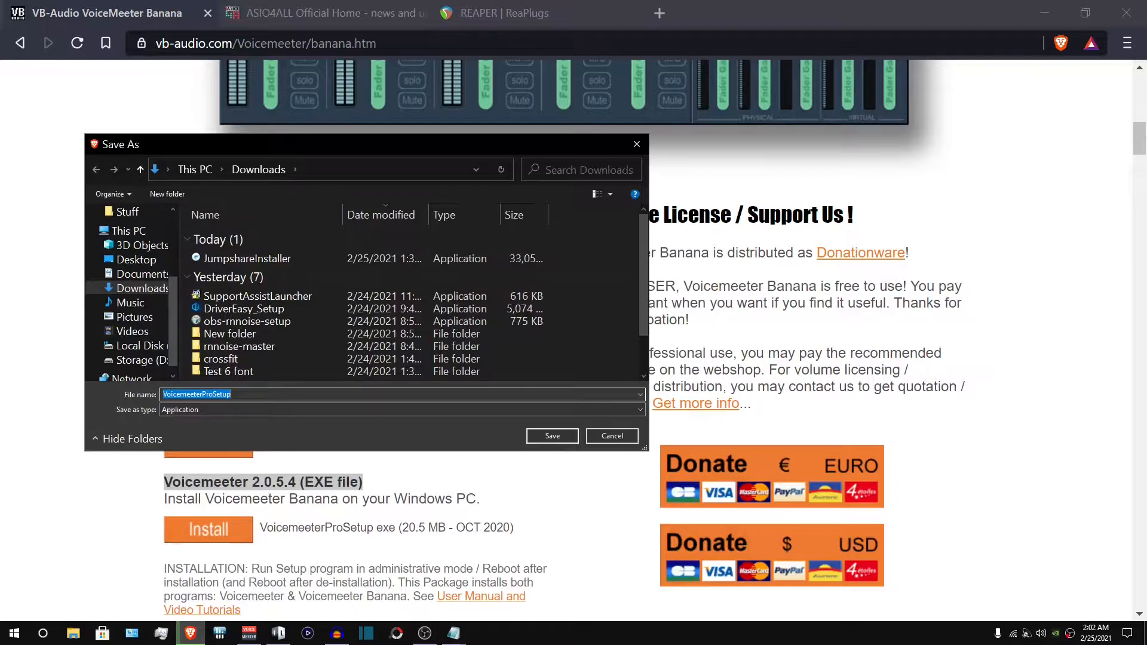
left_click(635, 146)
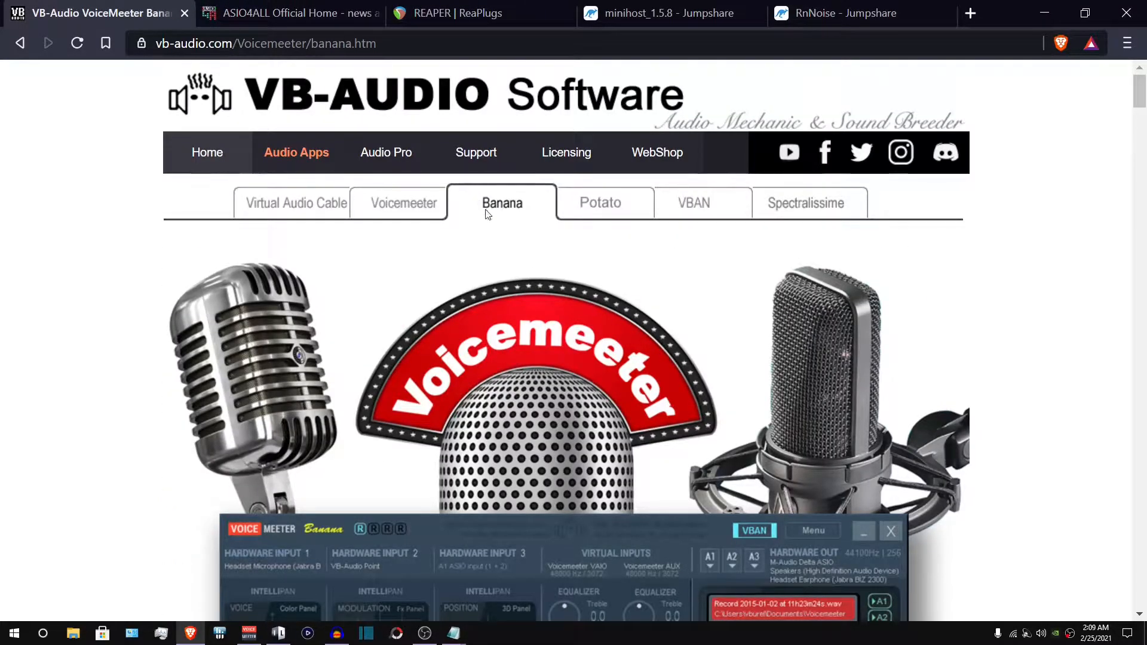
- View the VB-CABLE Virtual Audio Device download page
left_click(278, 205)
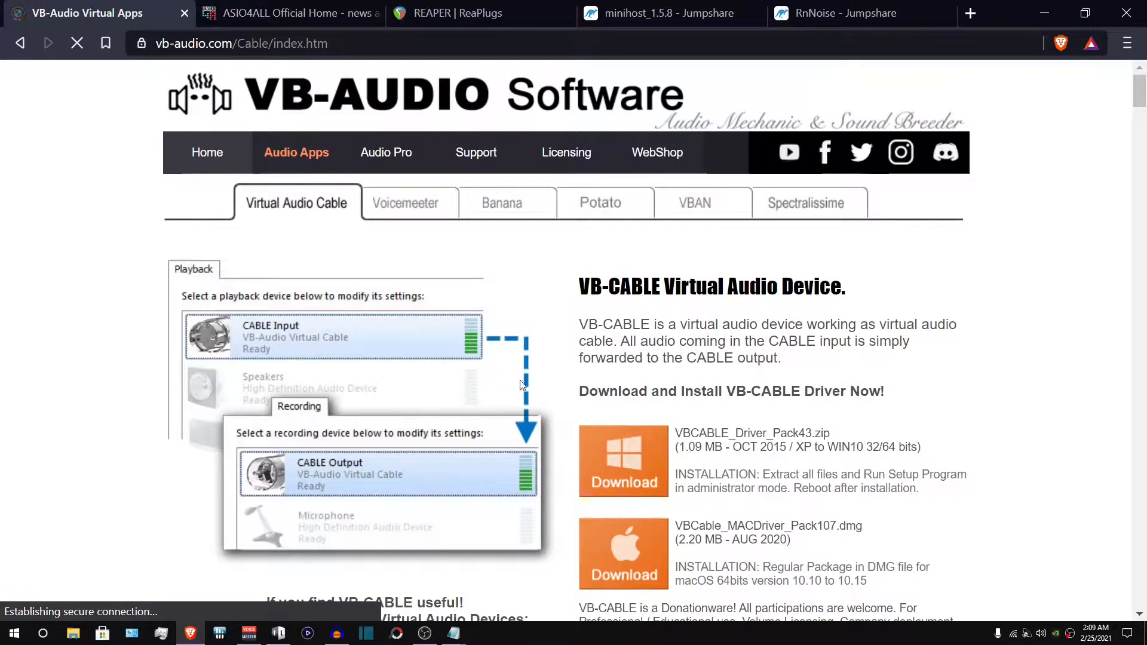
scroll(524, 382, "down", 1)
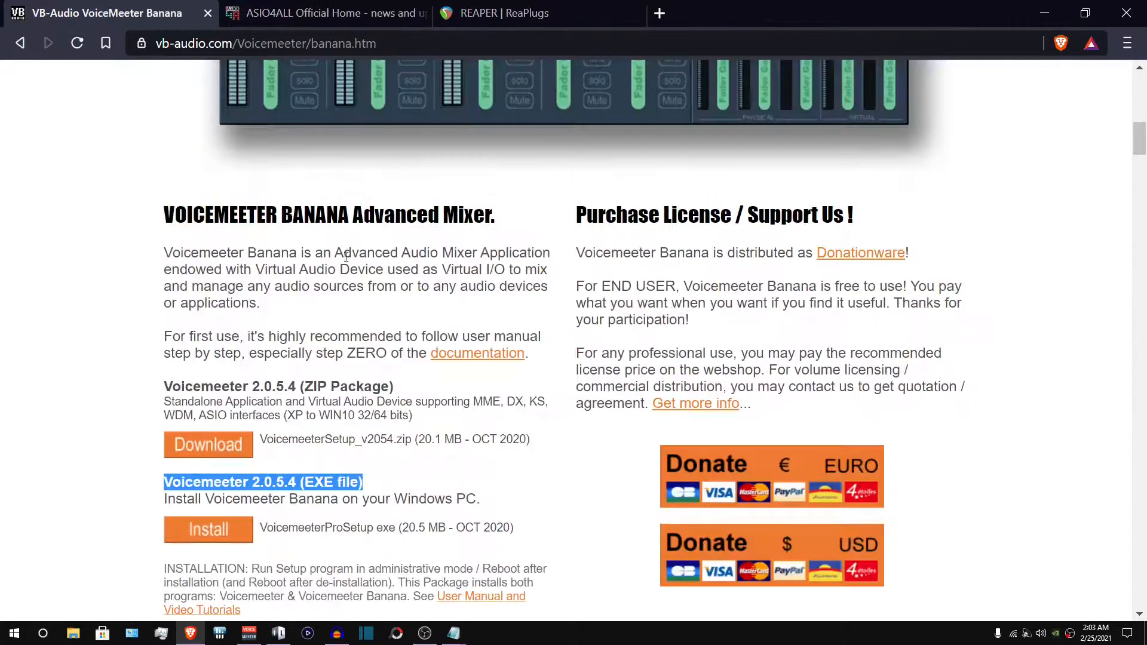
- Download ASIO4ALL 2.14 English from the ASIO4ALL site
left_click(276, 17)
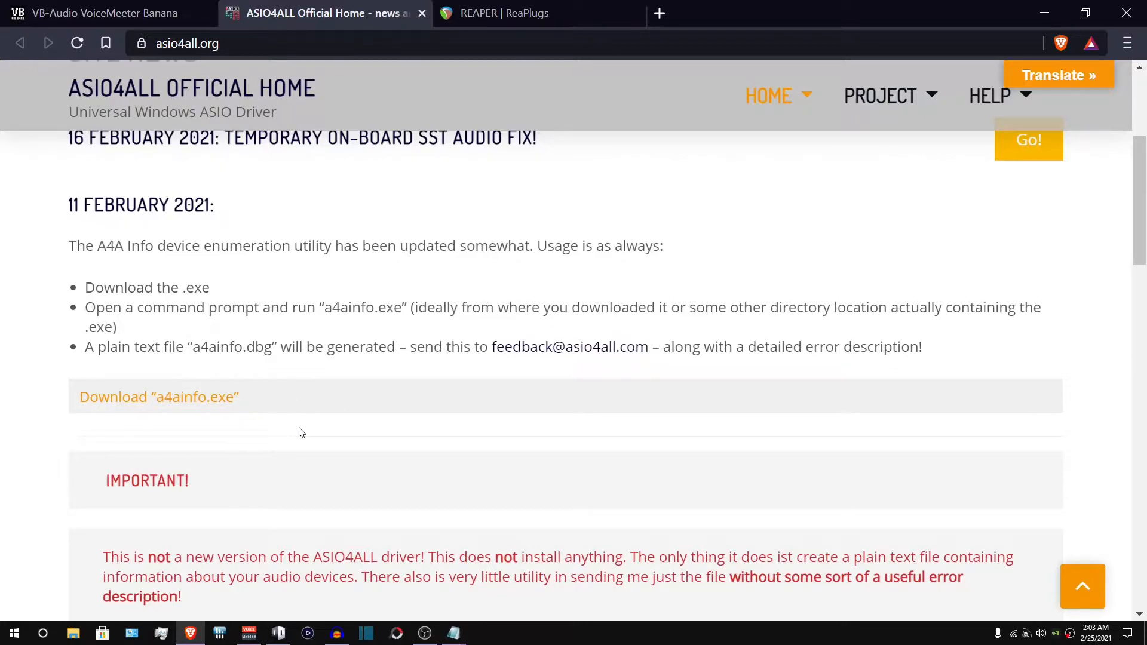
scroll(302, 432, "down", 3)
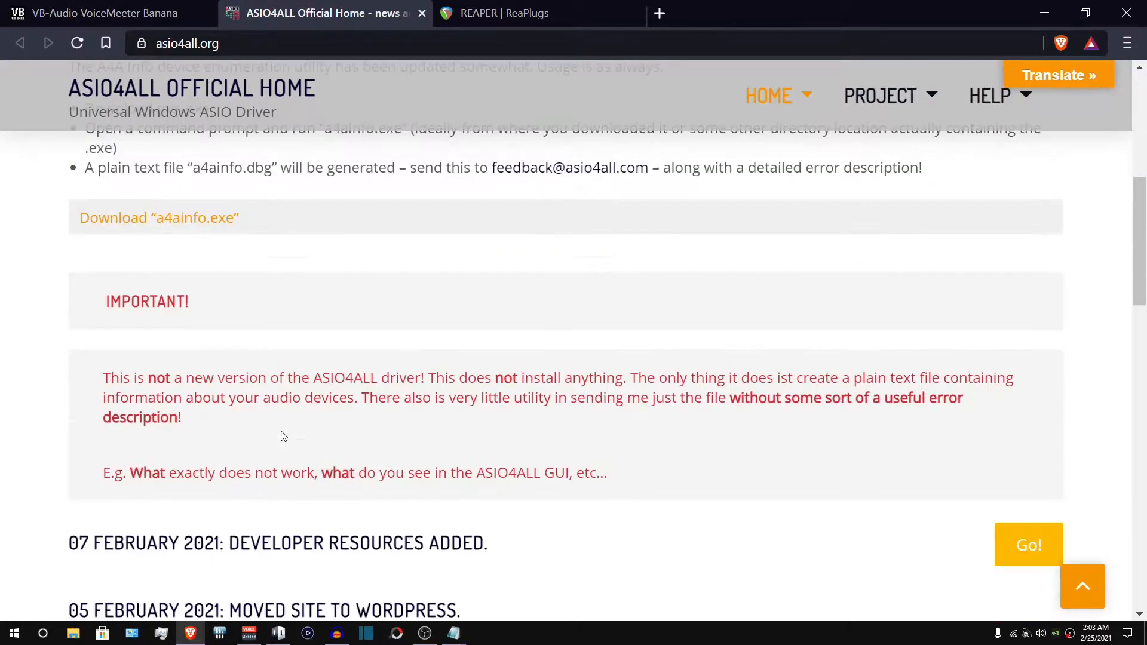
scroll(305, 401, "down", 5)
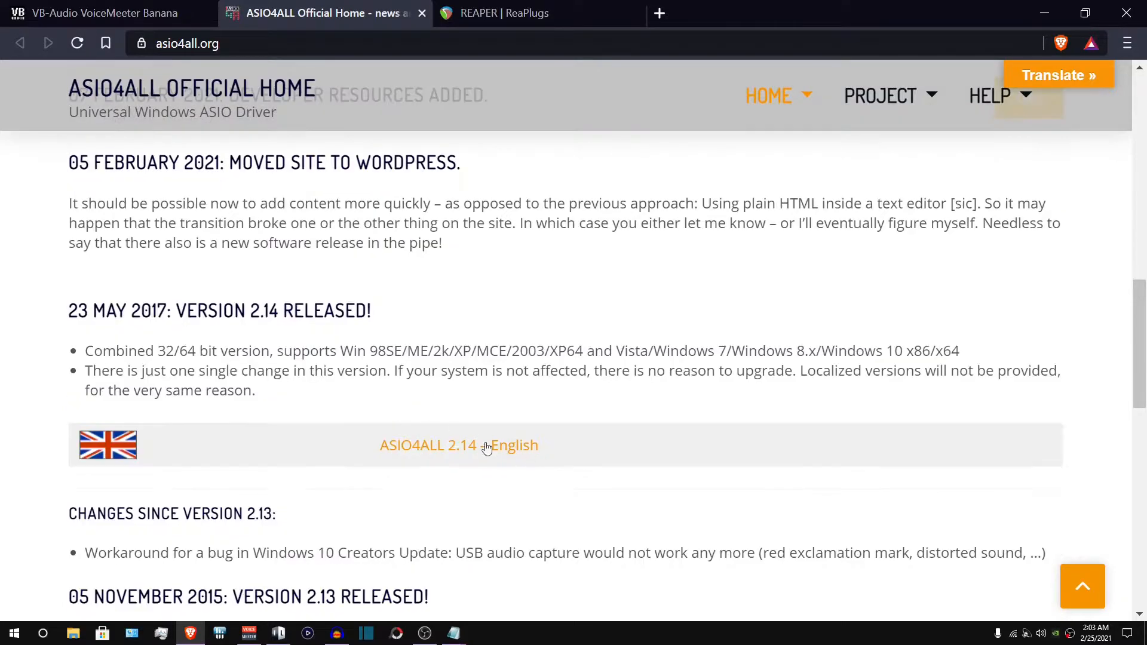
scroll(442, 445, "down", 1)
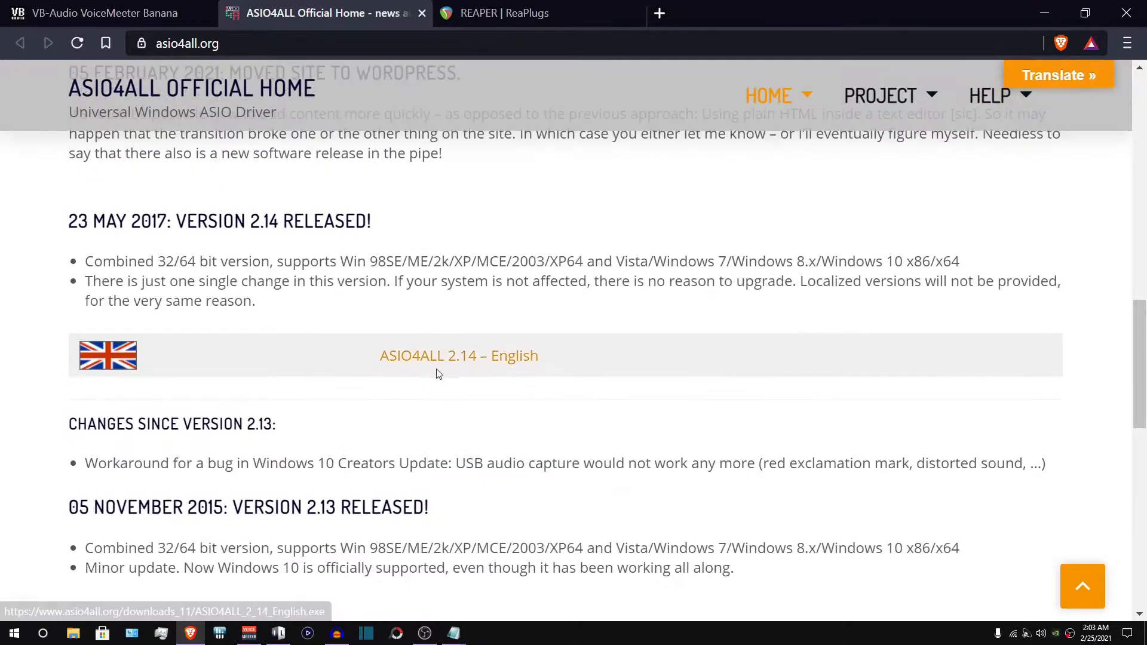
left_click(505, 356)
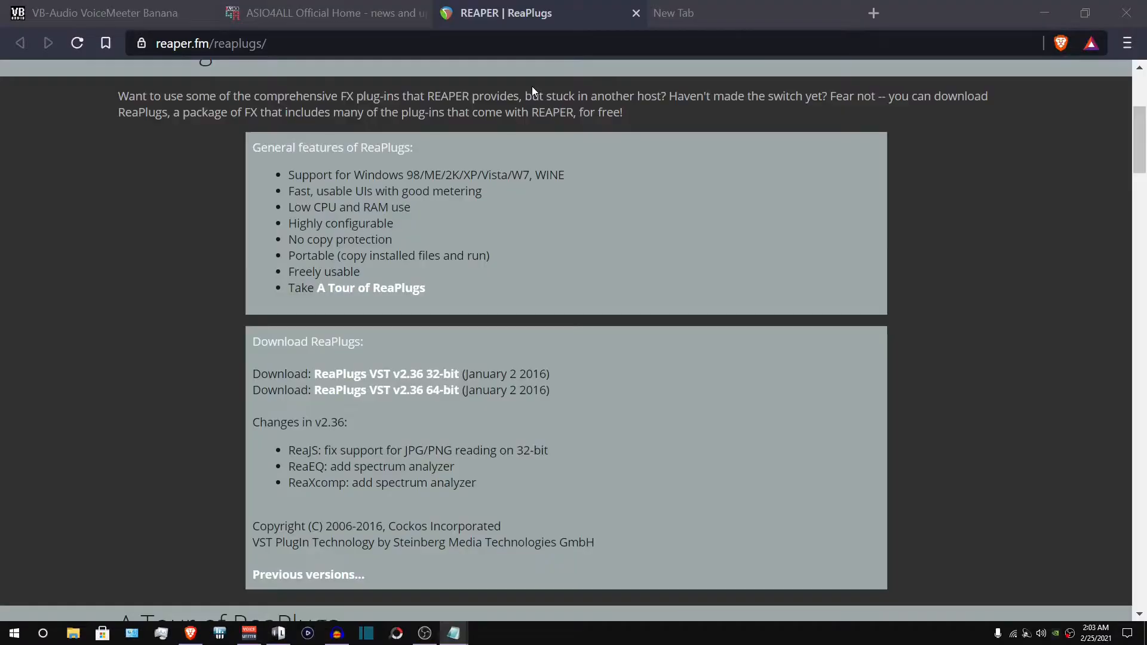
- Open the pasted minihost_1.5.8 Jumpshare link in a new tab
left_click(680, 13)
right_click(603, 45)
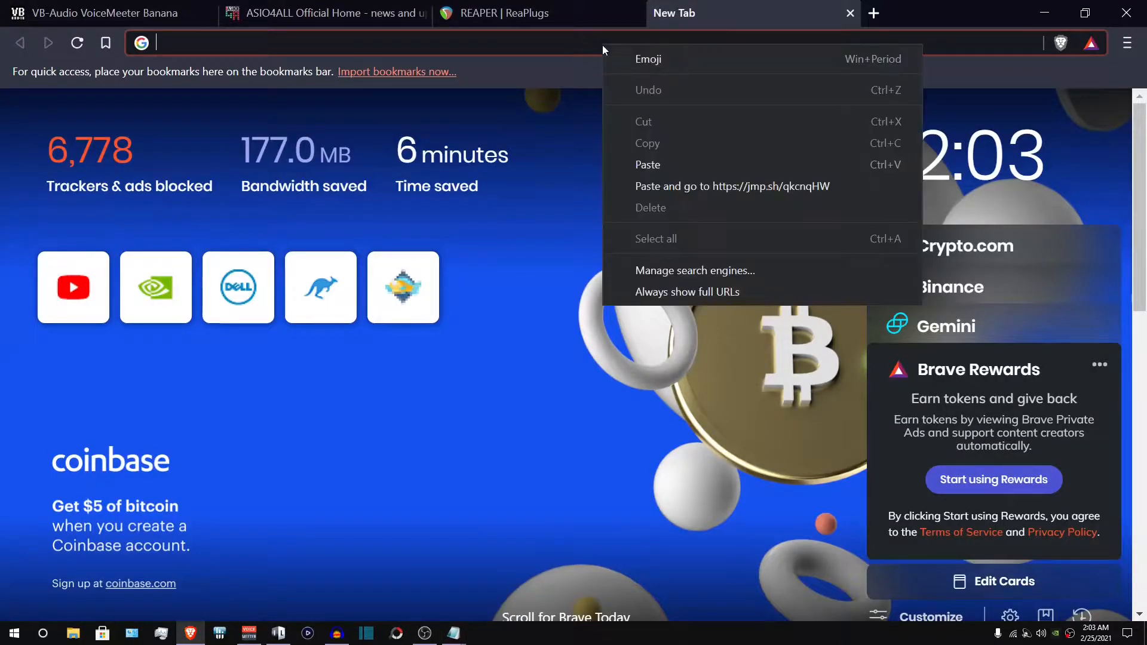
left_click(641, 159)
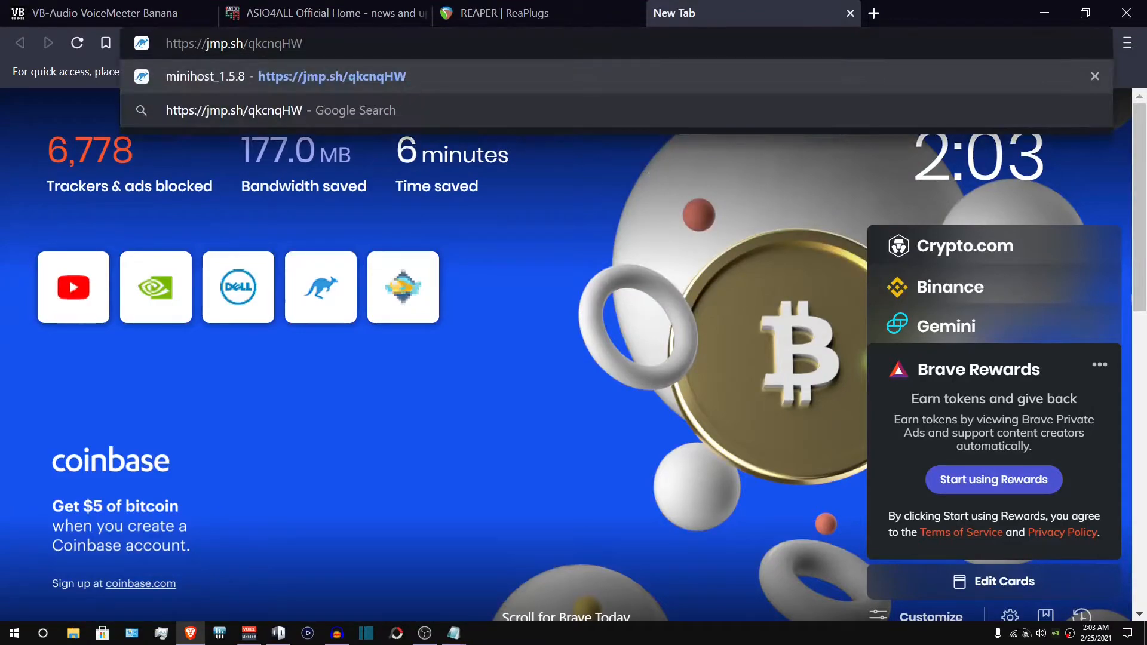
left_click(311, 71)
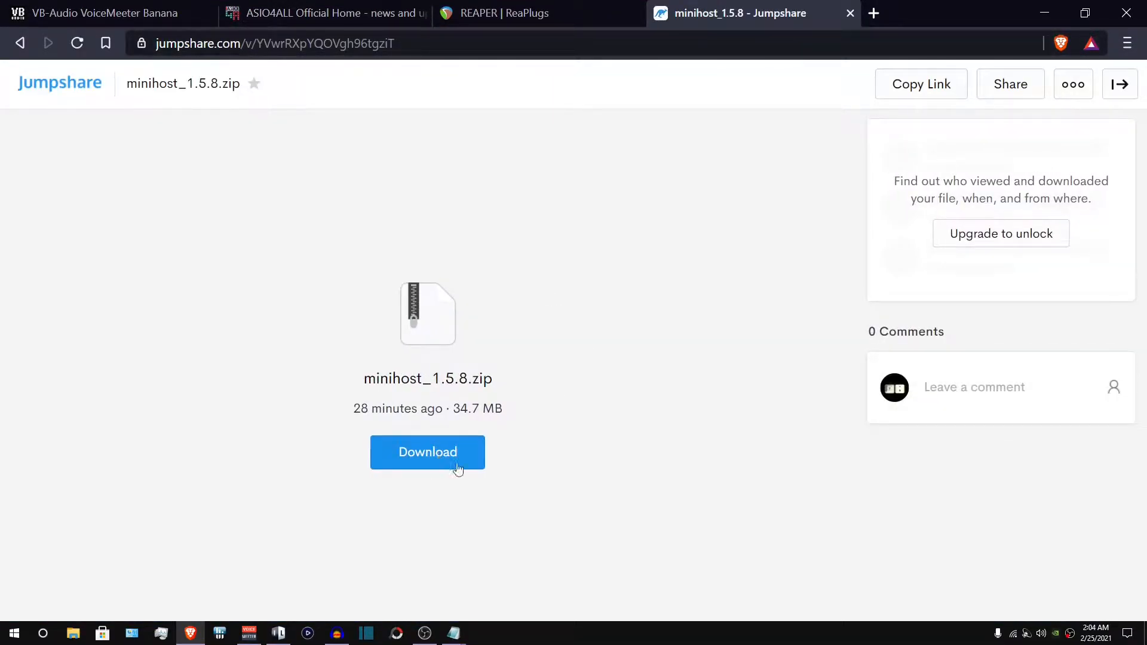
- Locate the ReaPlugs VST v2.36 64-bit download on the REAPER ReaPlugs page
left_click(555, 15)
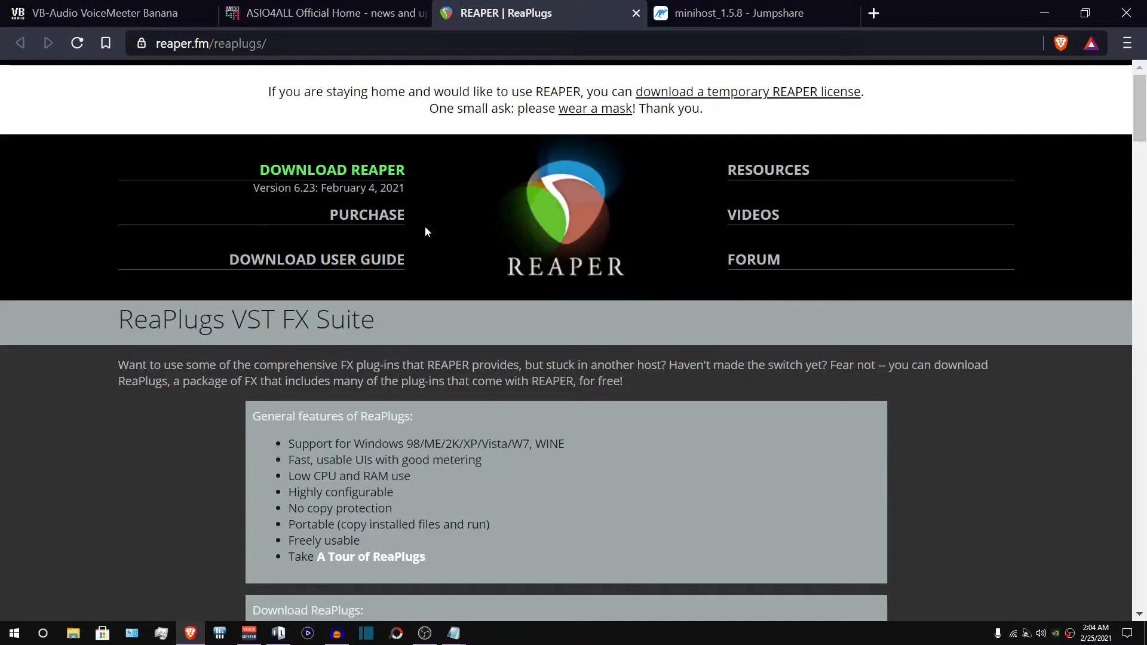
scroll(513, 328, "down", 1)
scroll(513, 333, "down", 1)
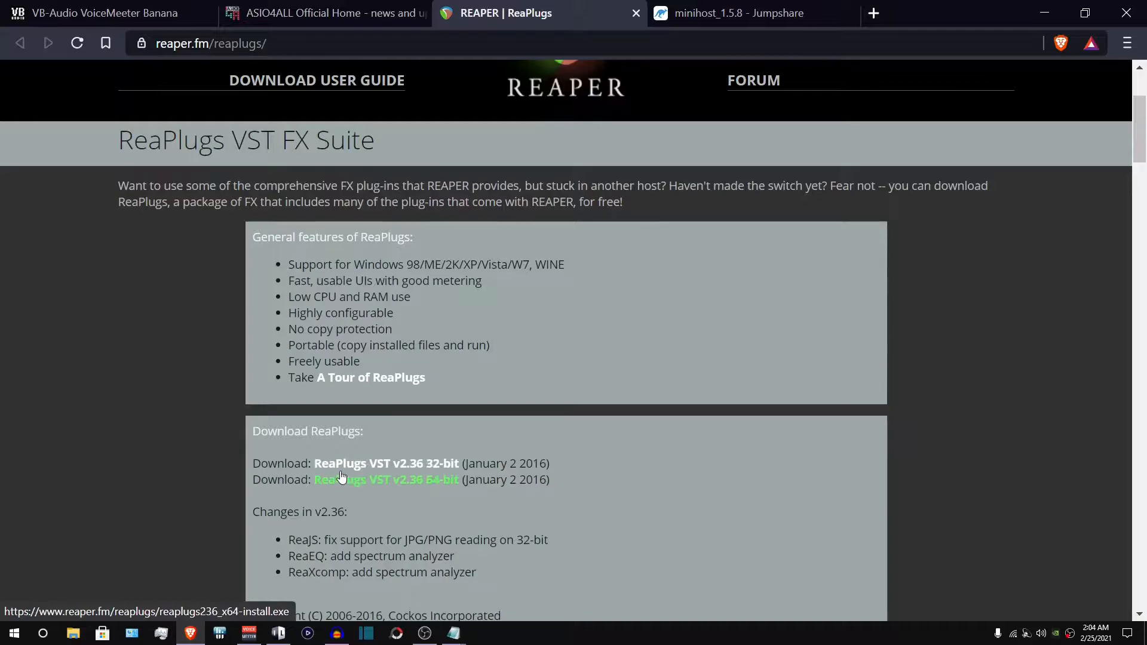
- Open a new tab and go to the pasted RnNoise Jumpshare link
key("ctrl+t")
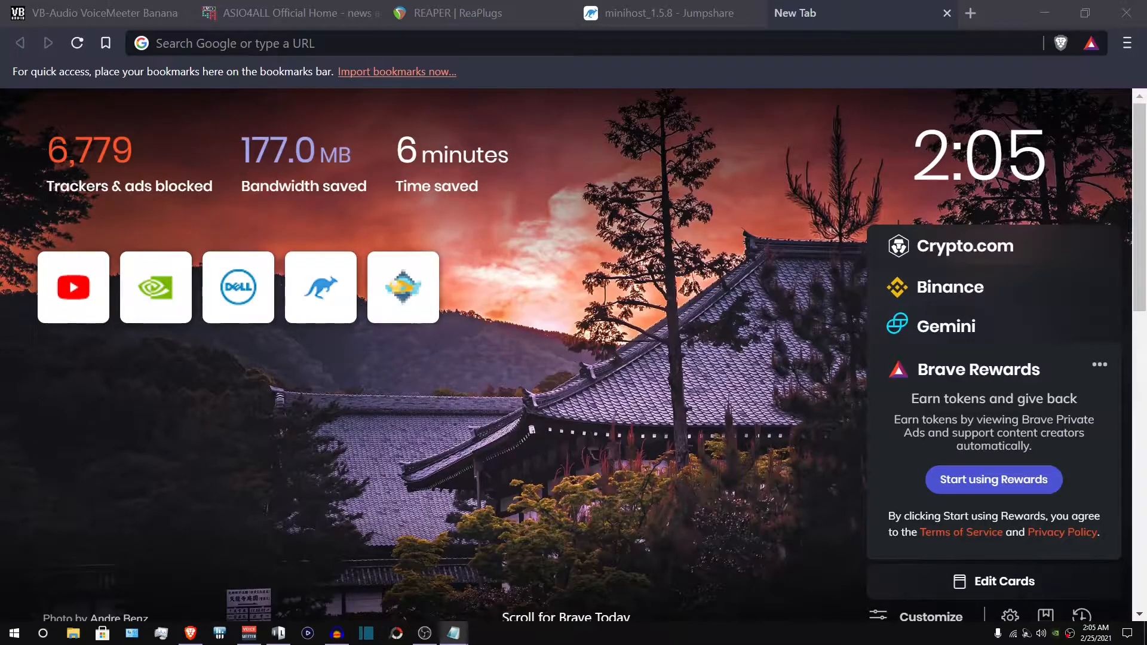
right_click(318, 46)
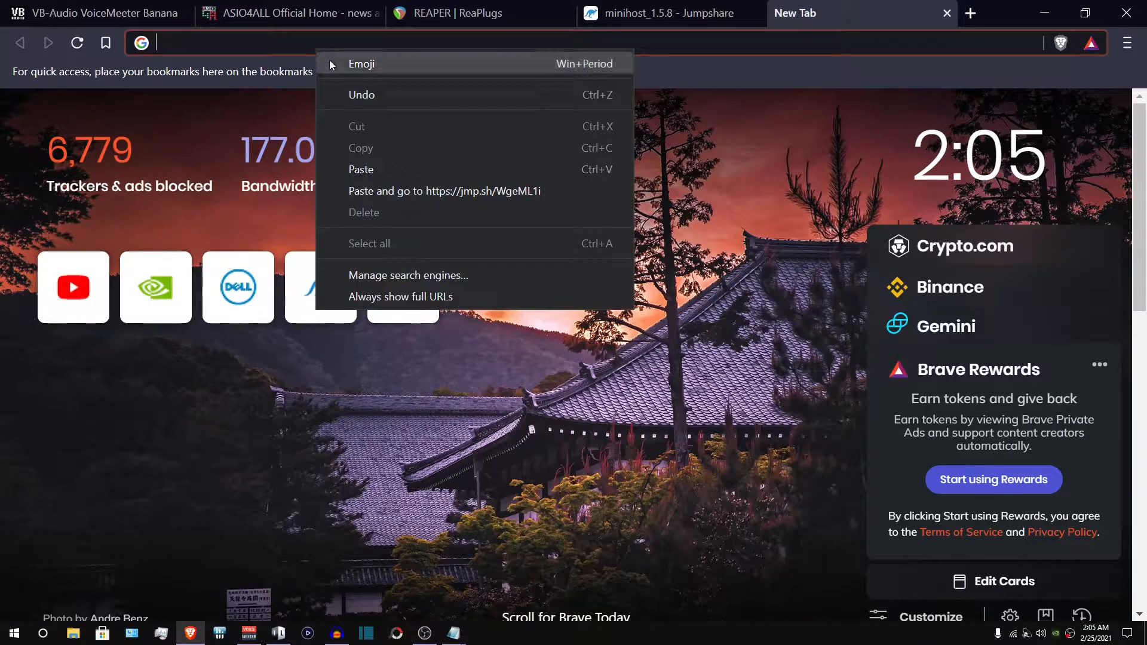
left_click(391, 171)
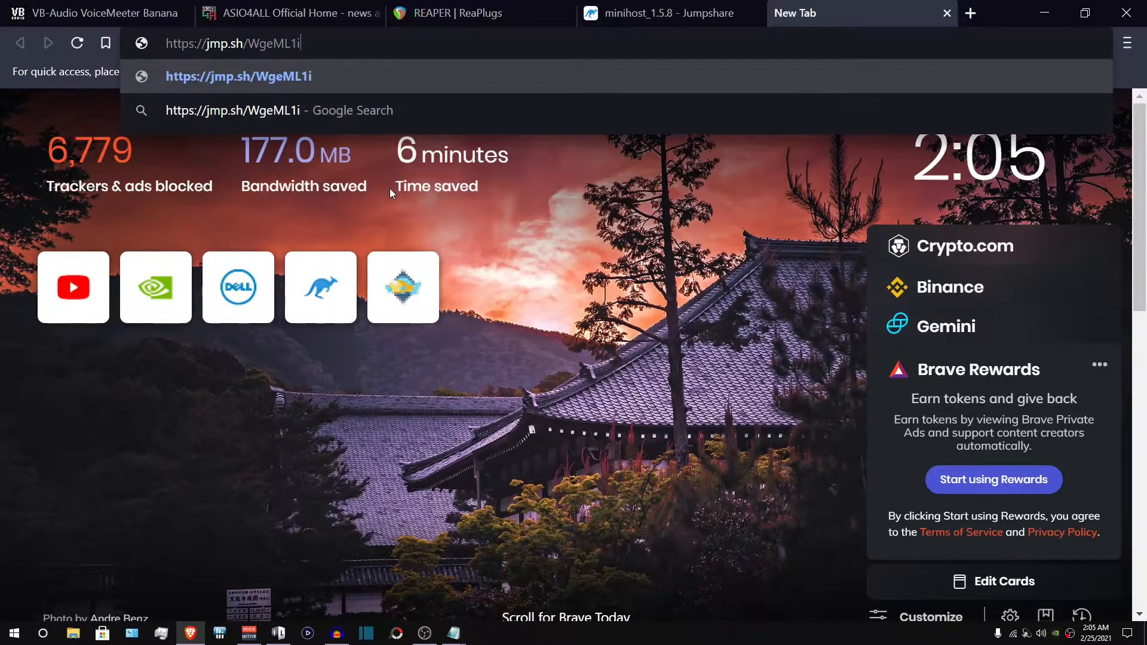
key("Return")
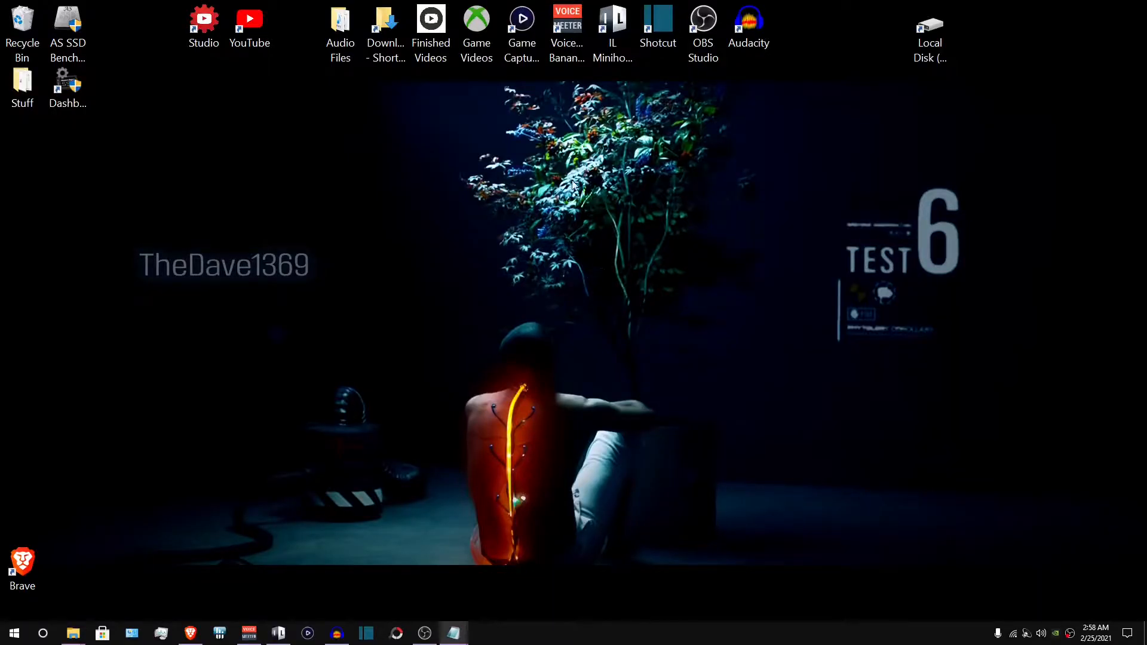
- Launch Voicemeeter Banana and set Hardware Input 1 to WDM: Microphone (100009002)
double_click(567, 45)
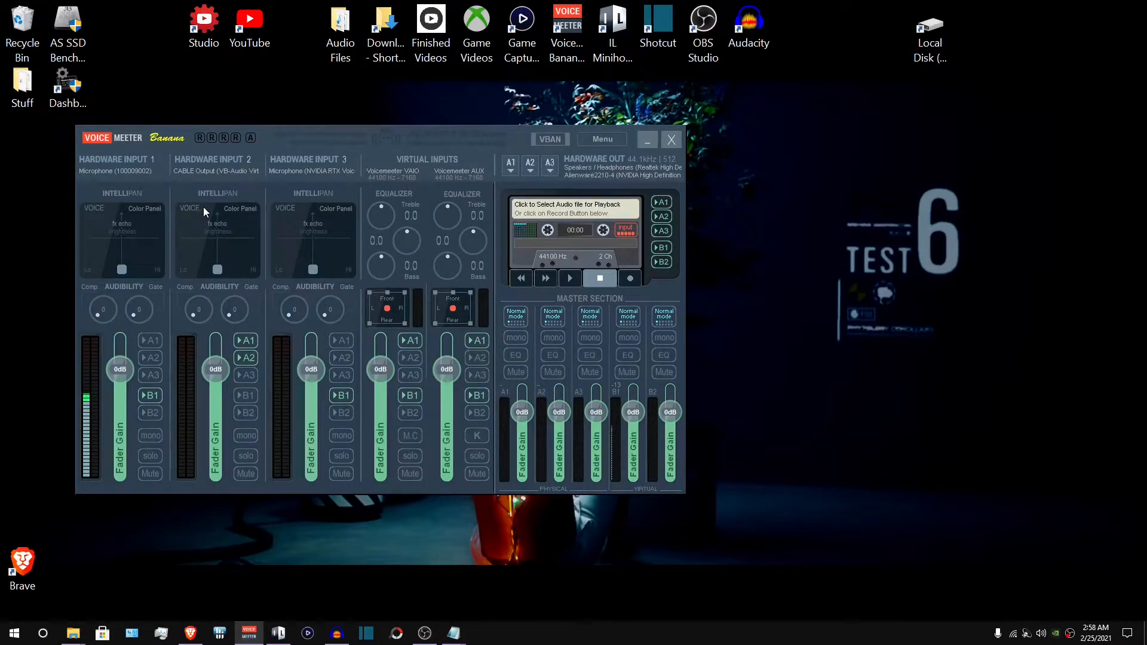
left_click(132, 163)
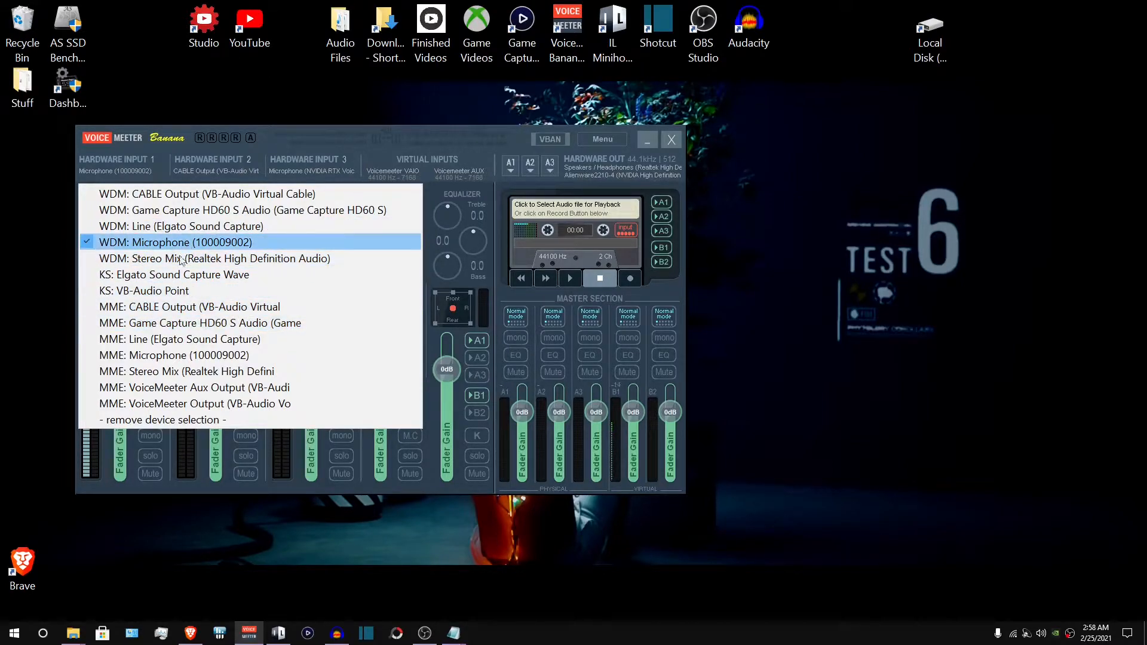
left_click(147, 243)
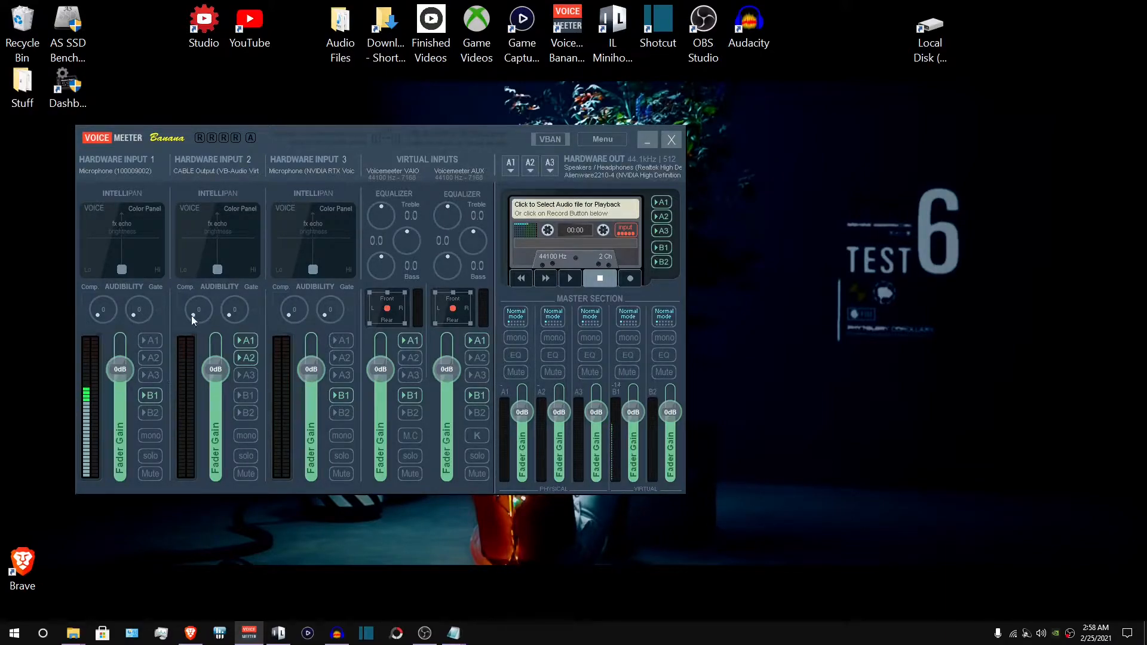
- Set the A1 hardware output to WDM: Speakers / Headphones (Realtek High Definition Audio)
left_click(216, 167)
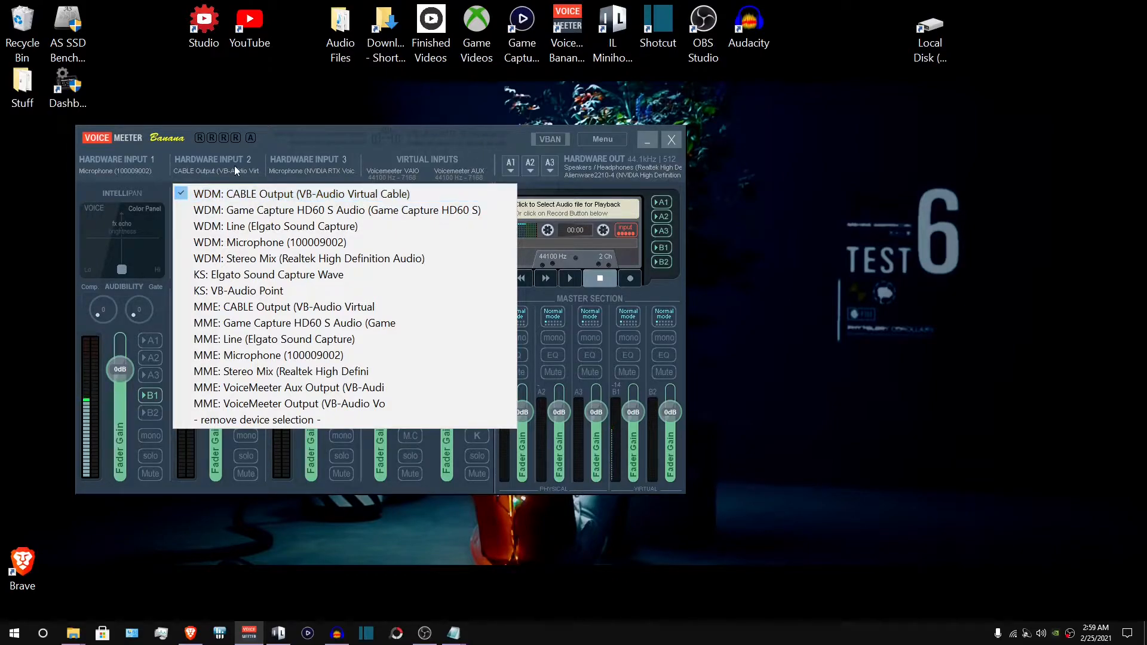
left_click(289, 139)
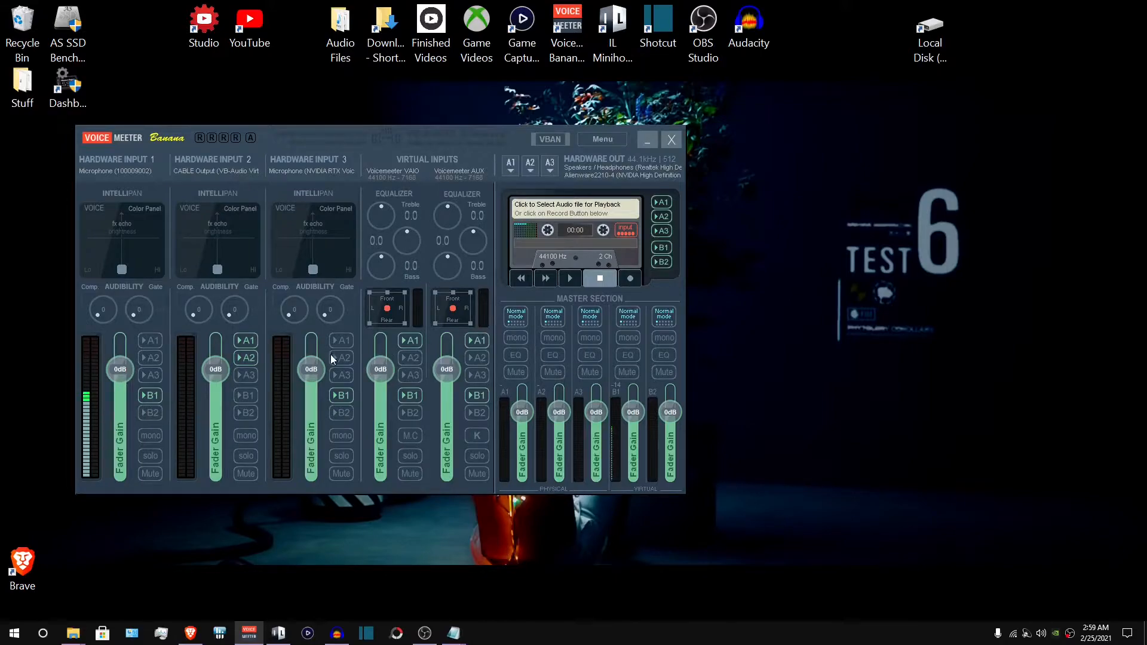
left_click(510, 162)
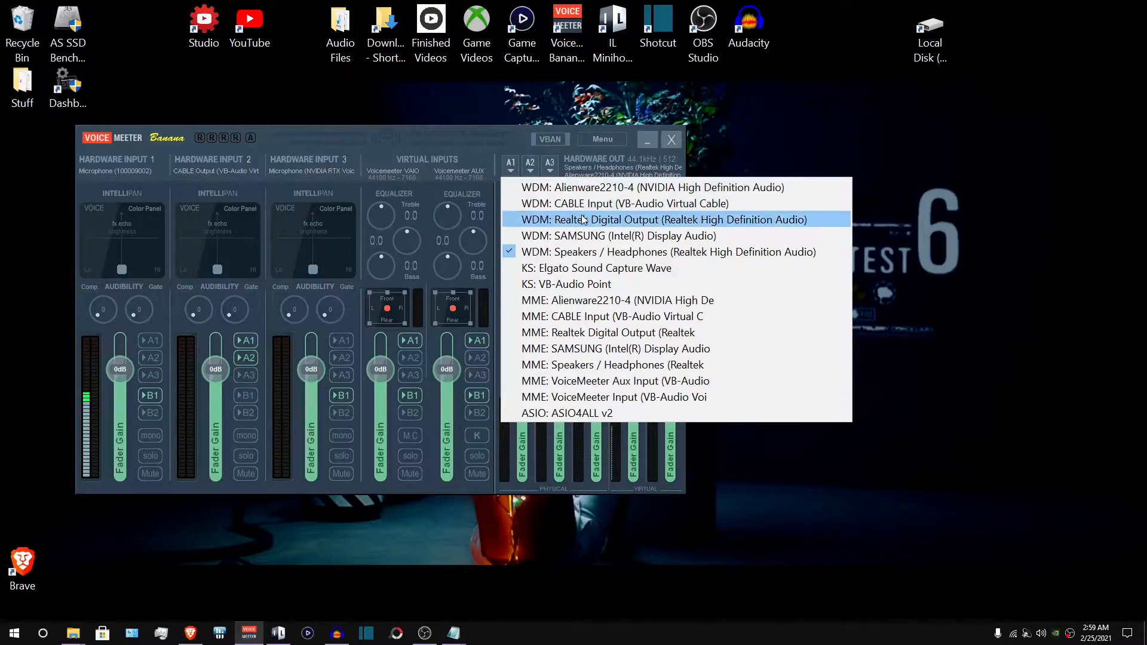
left_click(652, 254)
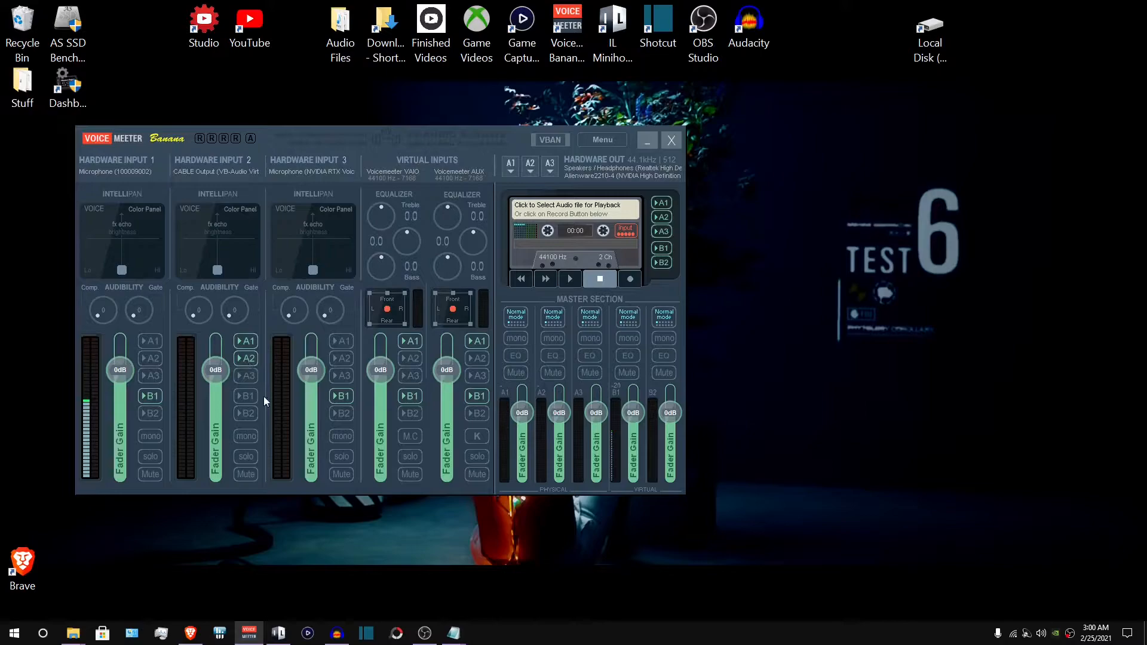
- Toggle the A1 and A2 bus routing on the first two input strips, then minimize the mixer
left_click(249, 341)
left_click(245, 360)
left_click(237, 359)
left_click(152, 344)
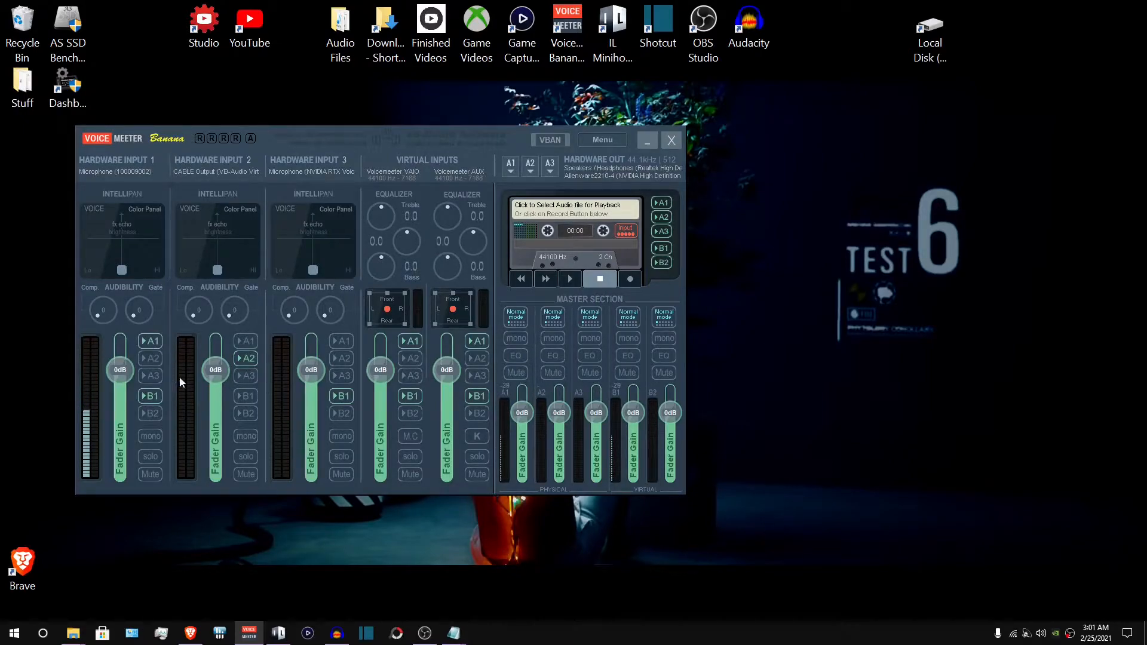
left_click(159, 339)
left_click(646, 141)
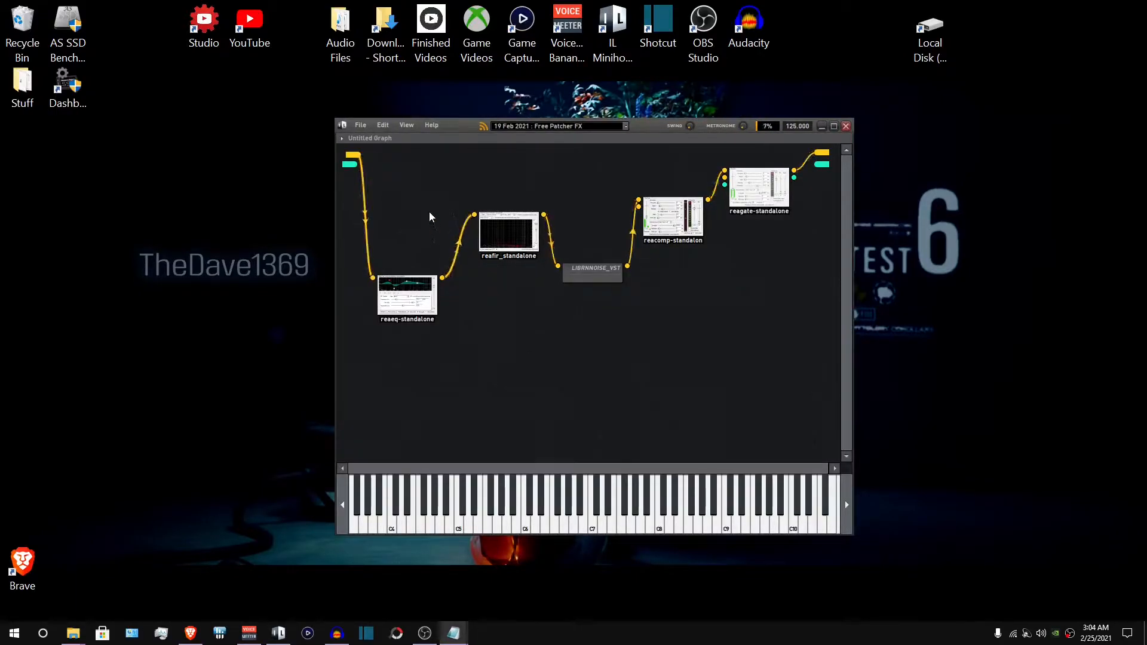
- Open Minihost Modular's Preferences and switch between the Audio/MIDI and Plugins tabs
left_click(359, 124)
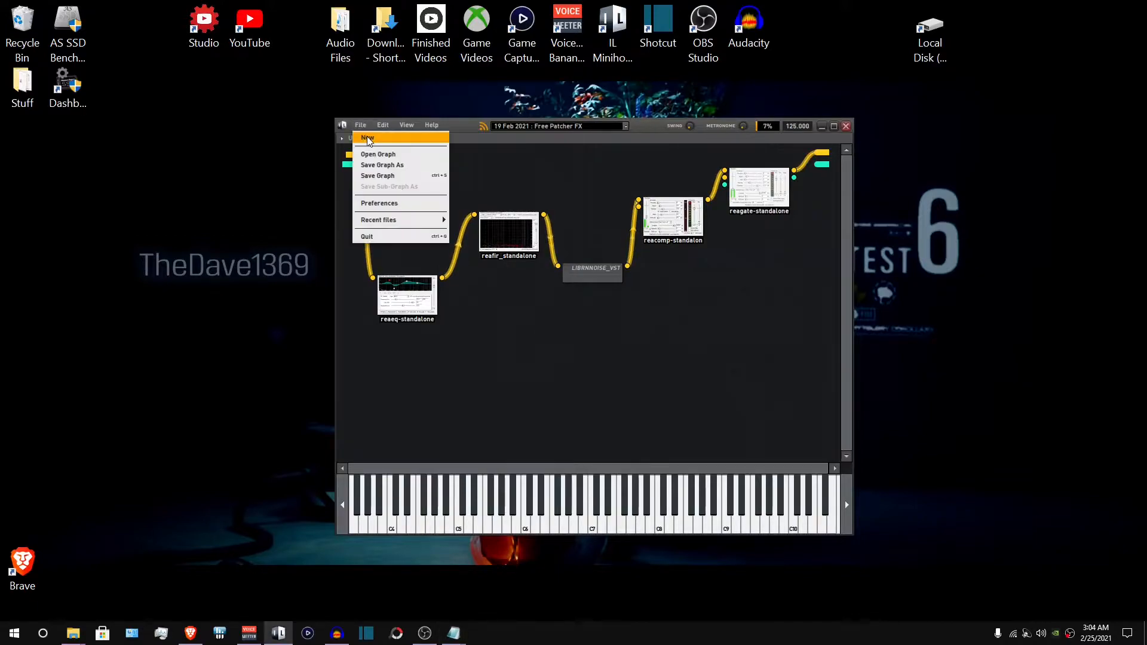
left_click(392, 205)
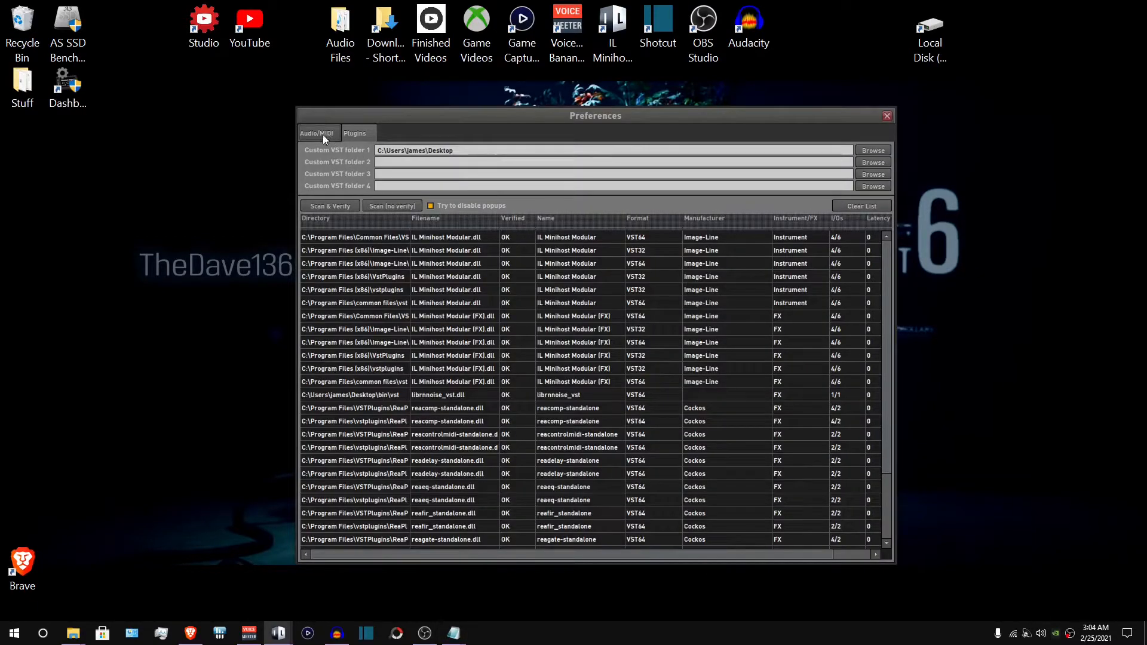
left_click(321, 132)
left_click(367, 135)
- Set Custom VST folder 1 to C:\Program Files (x86) by browsing through Local Disk (C:)
left_click(874, 151)
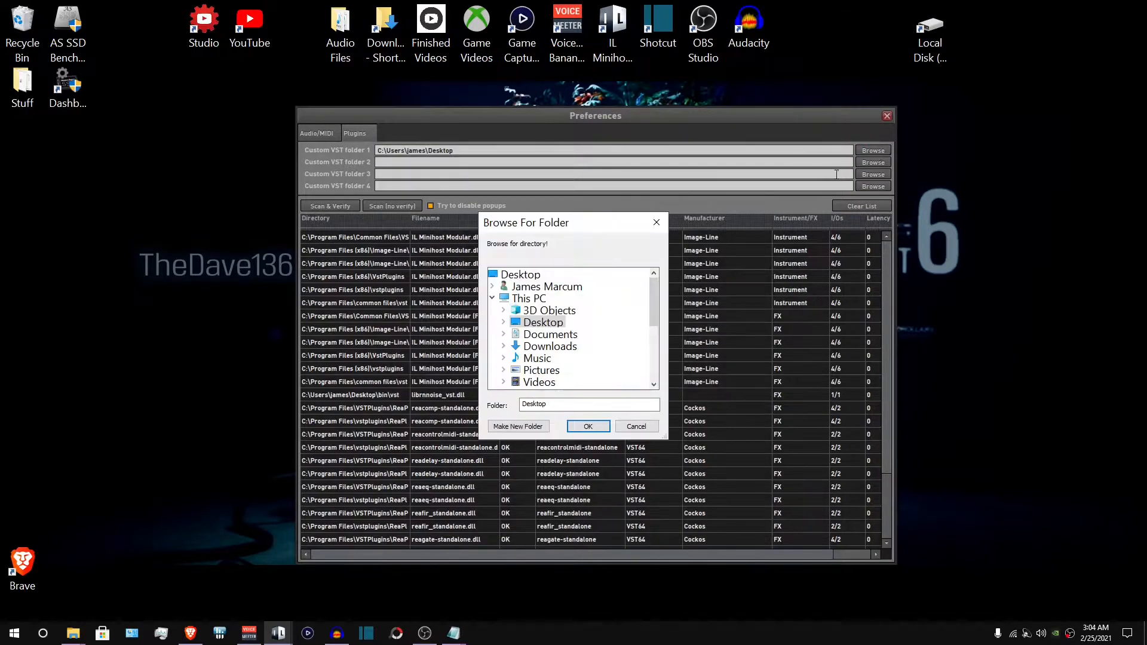
left_click(493, 299)
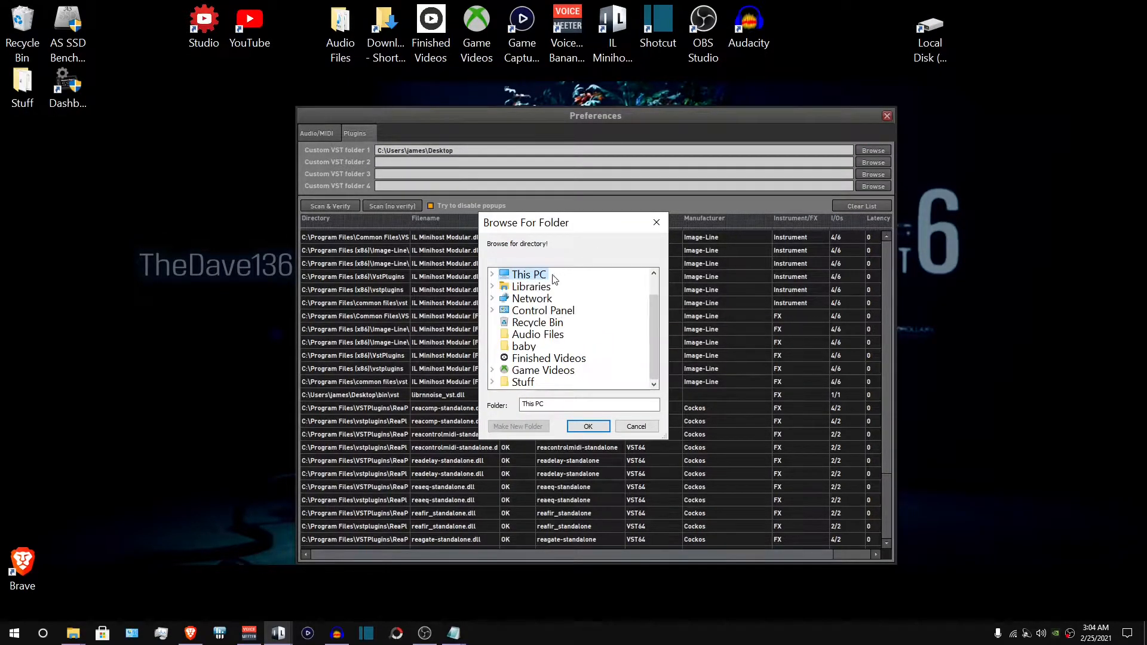
left_click(492, 274)
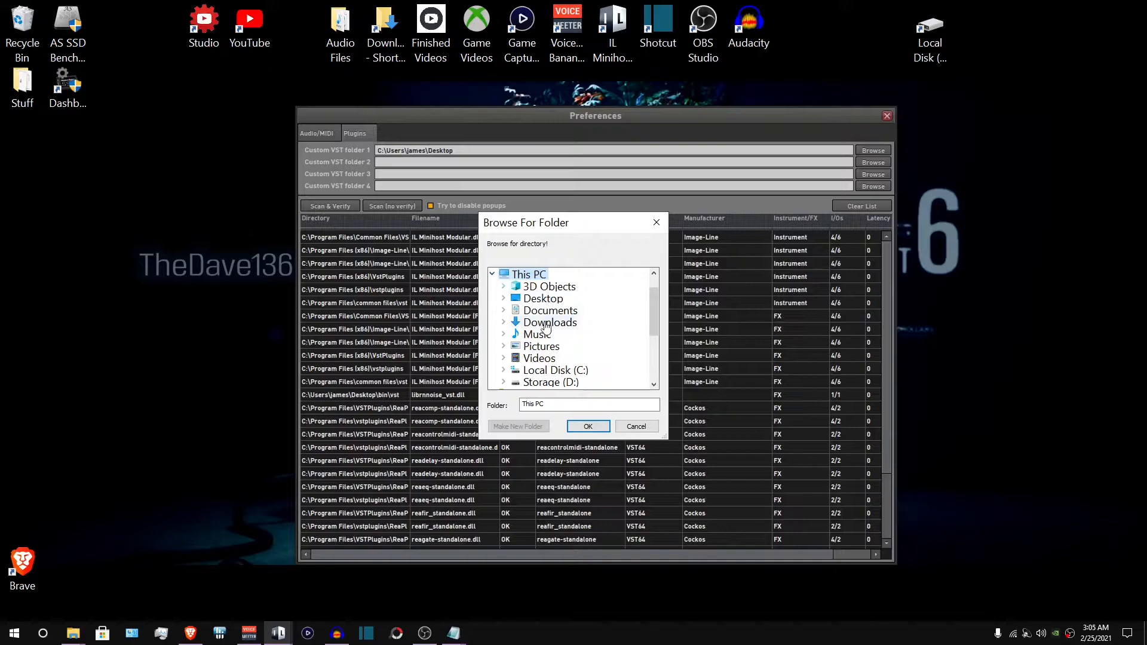
left_click(504, 370)
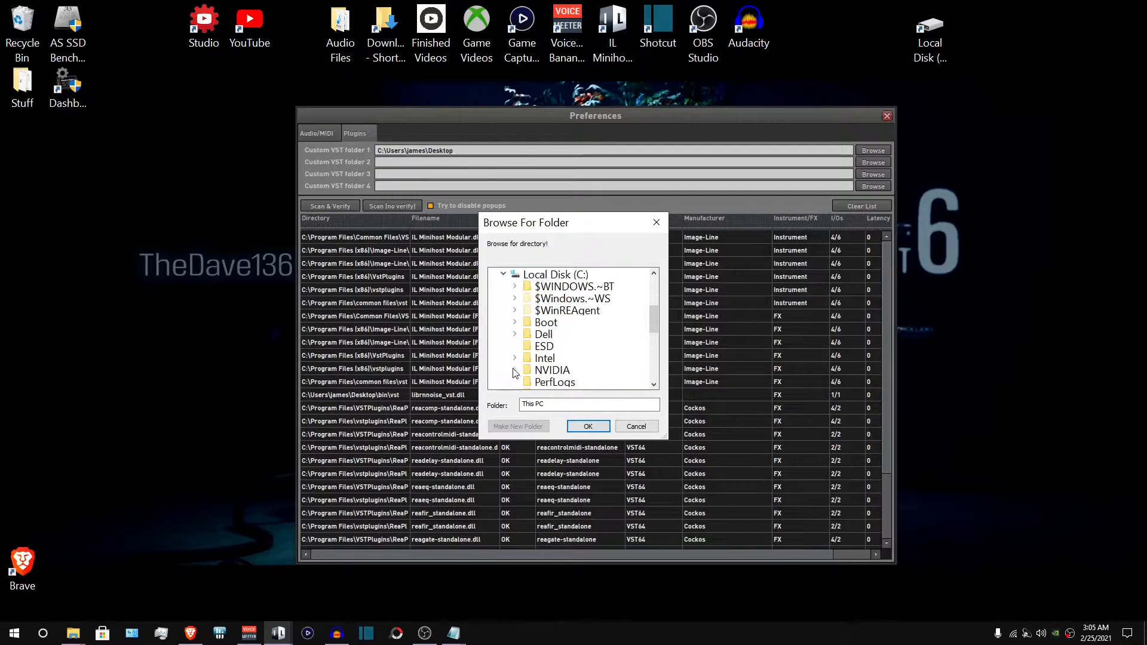
scroll(599, 297, "down", 2)
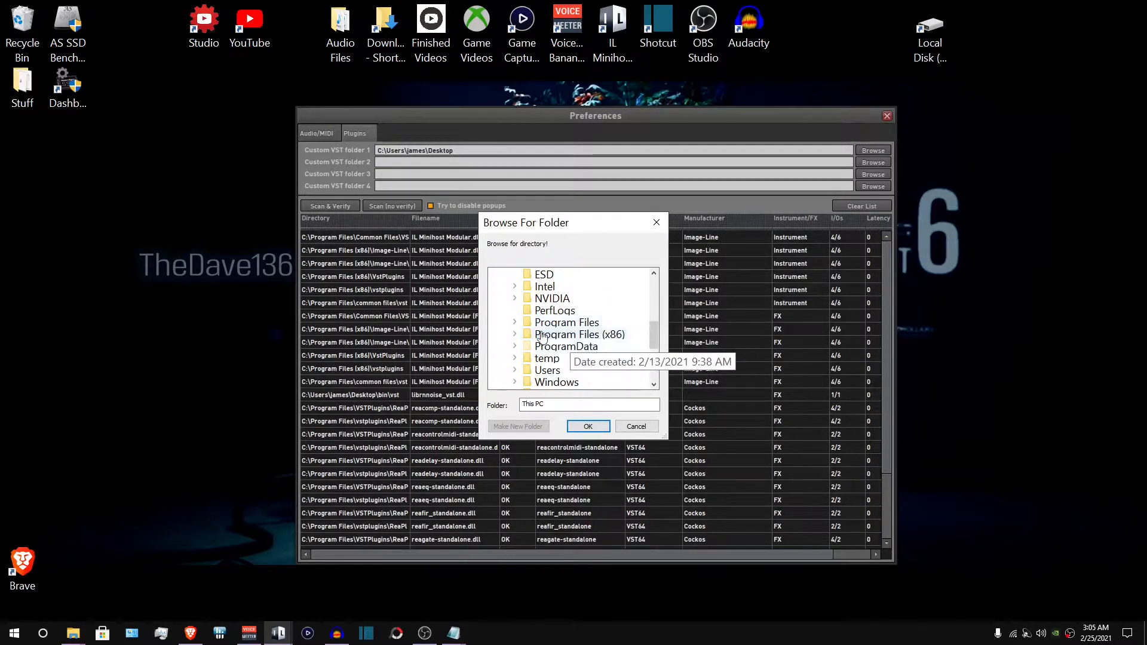
left_click(516, 335)
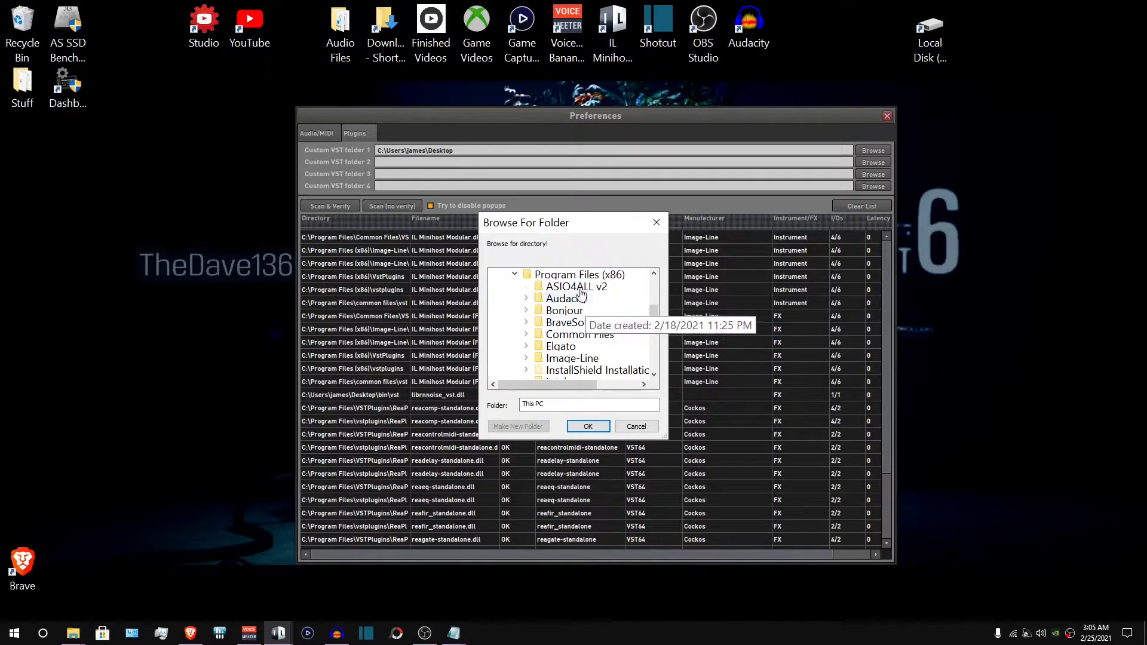
left_click(563, 276)
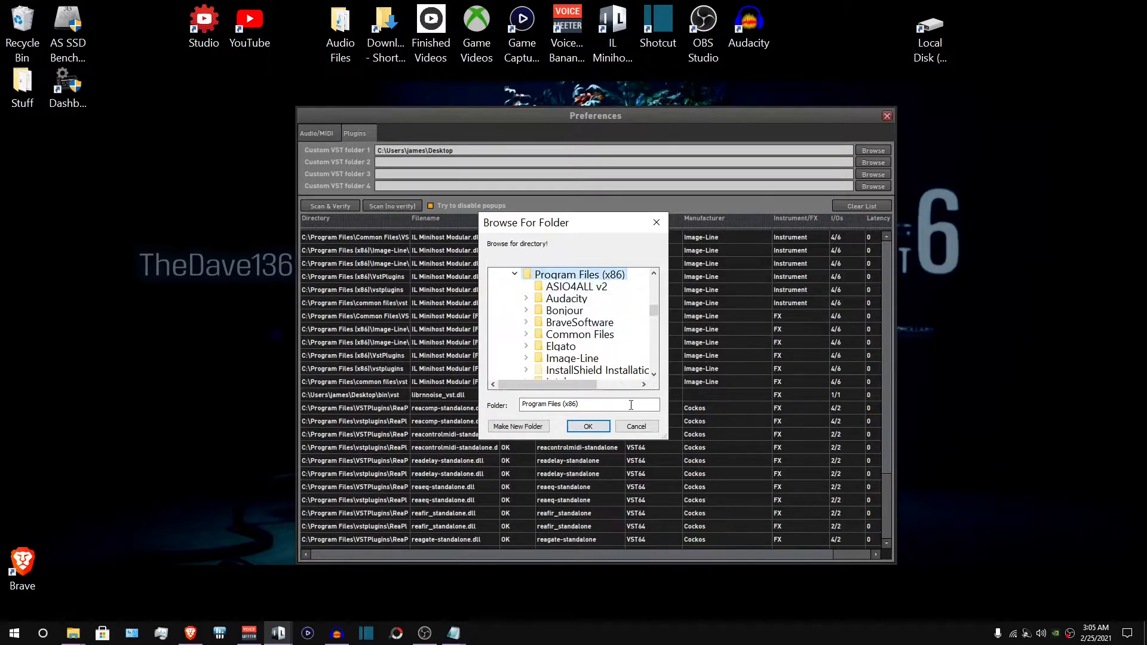
left_click(589, 426)
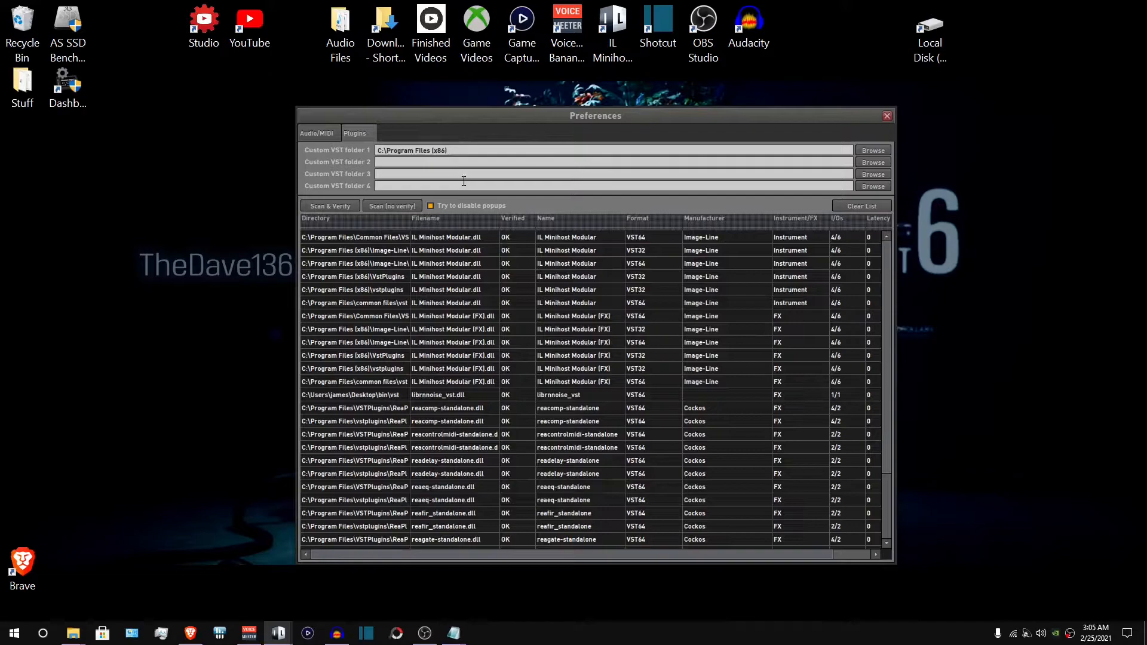
- Set Custom VST folder 2 to the Desktop folder
left_click(865, 163)
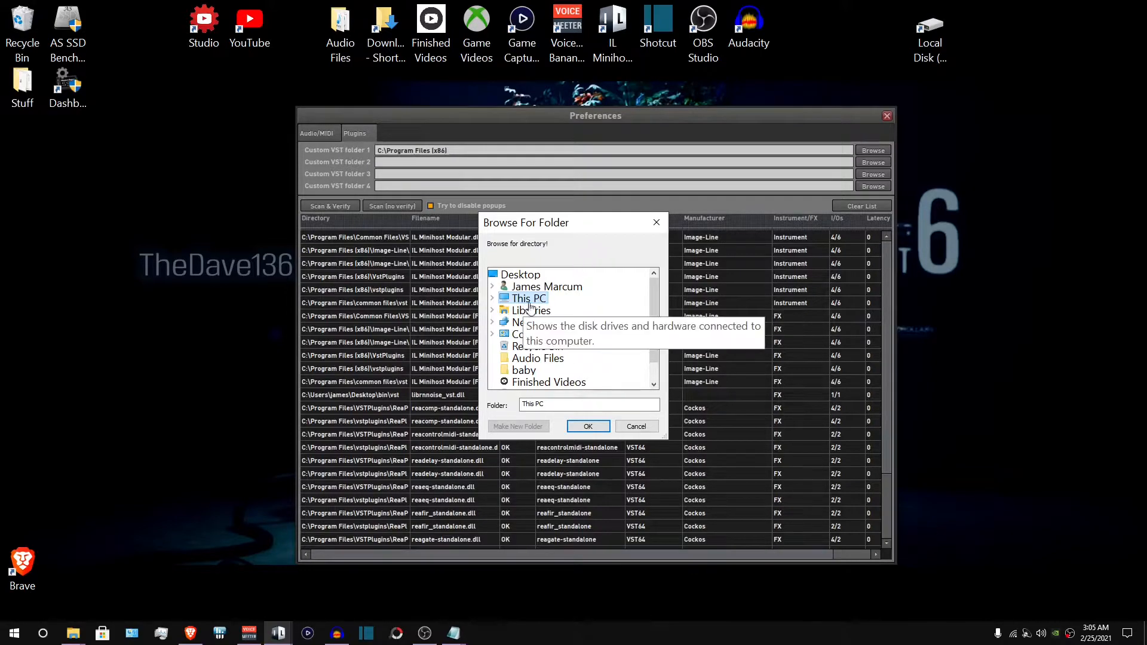
left_click(511, 276)
left_click(588, 427)
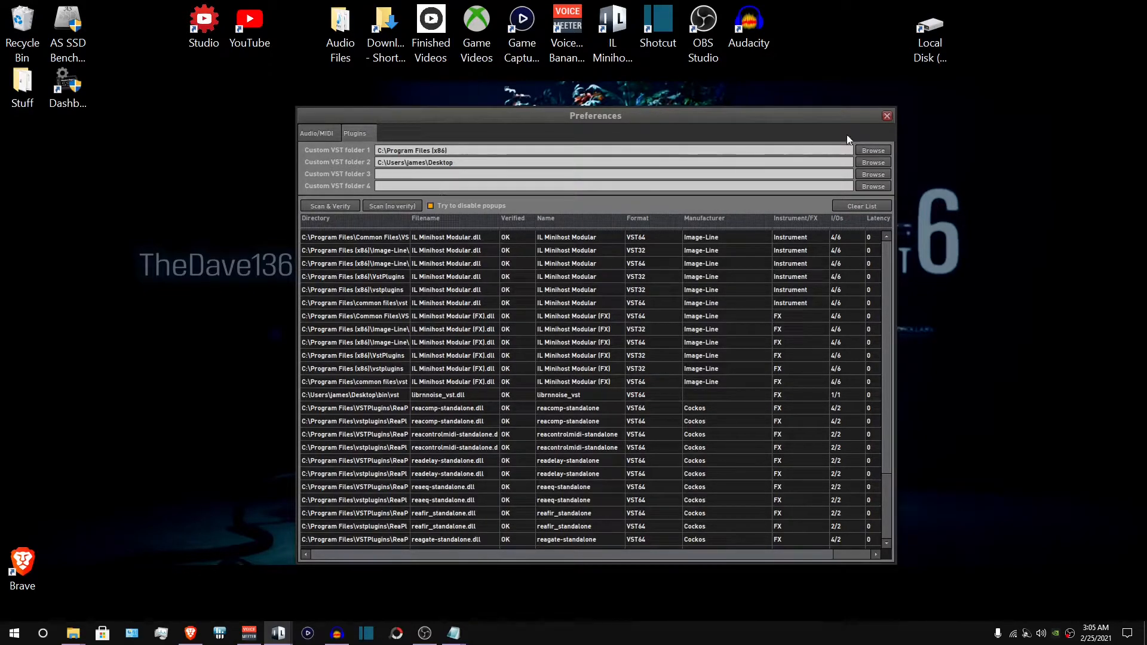
- Close Preferences and start a new, empty graph in Minihost Modular
left_click(890, 116)
left_click(360, 125)
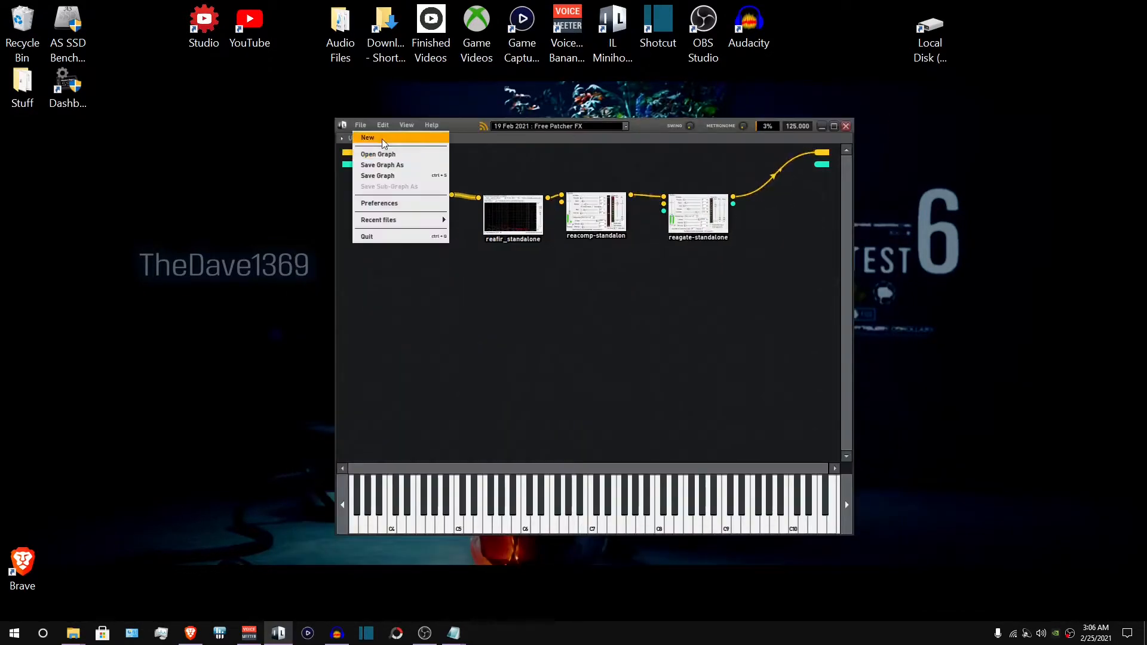
left_click(383, 139)
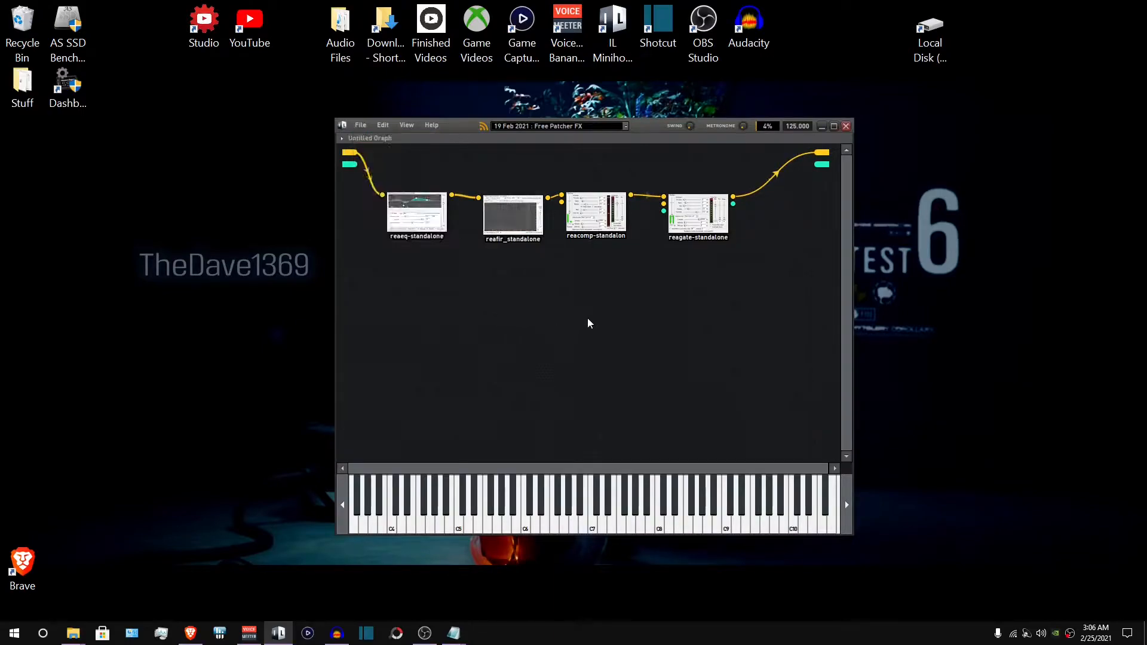
left_click(357, 125)
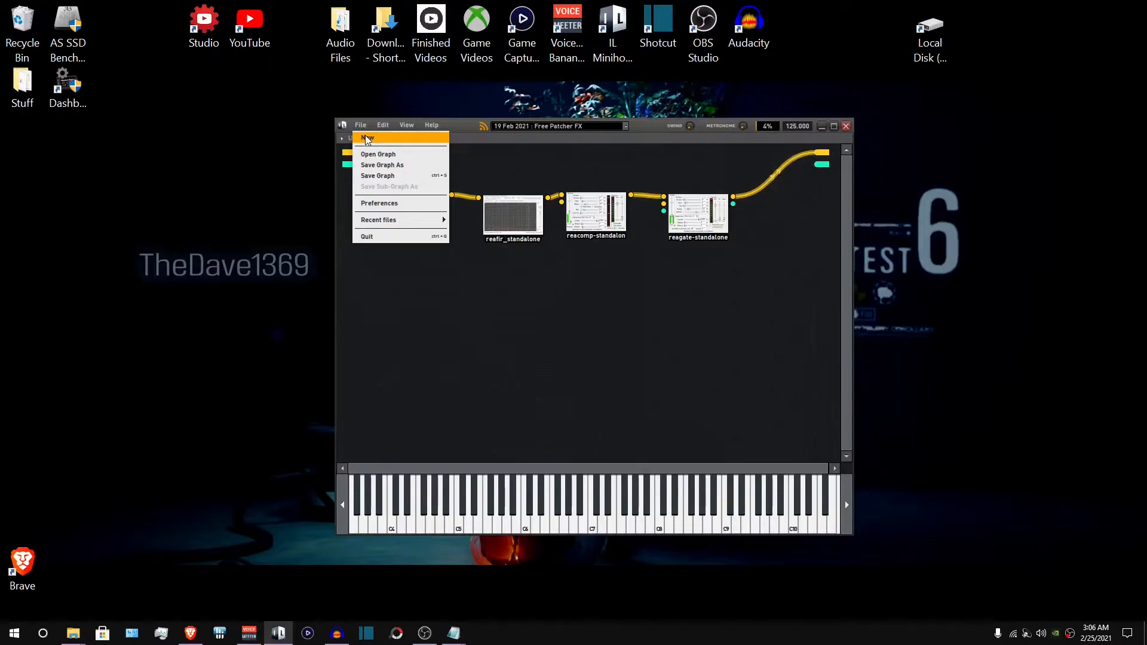
left_click(568, 321)
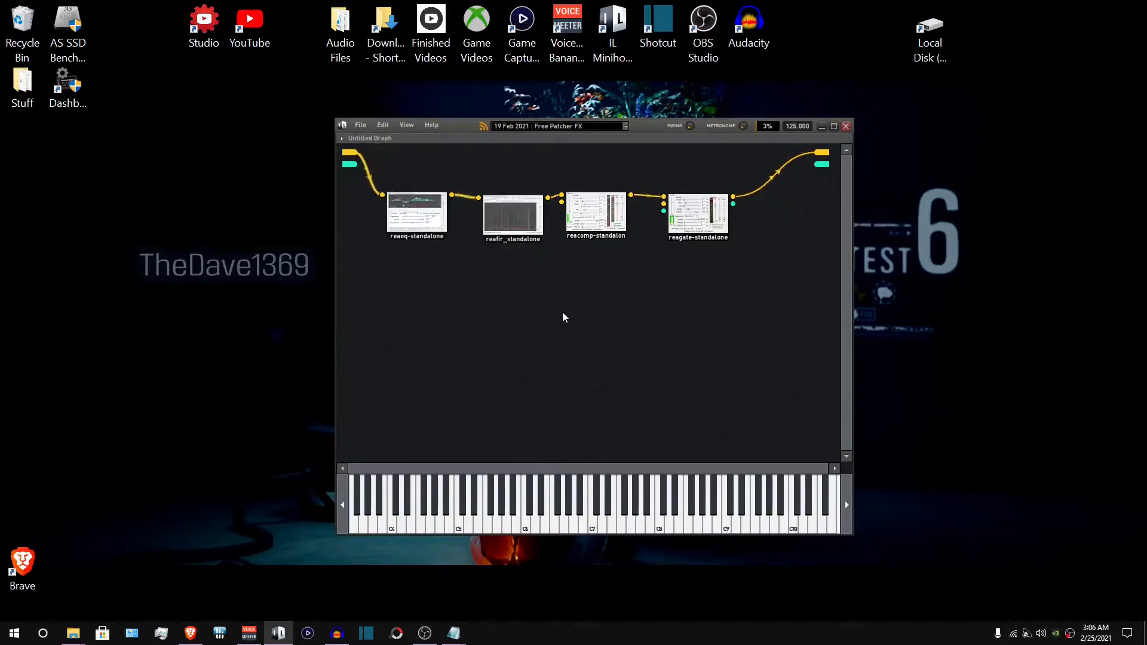
left_click(360, 126)
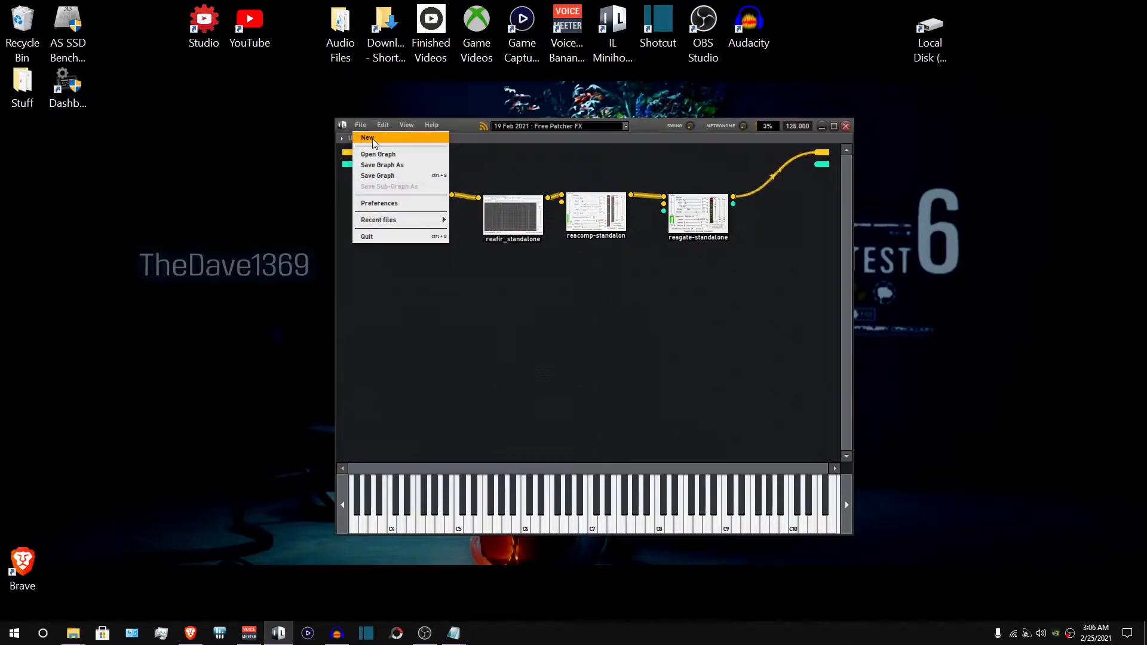
left_click(373, 139)
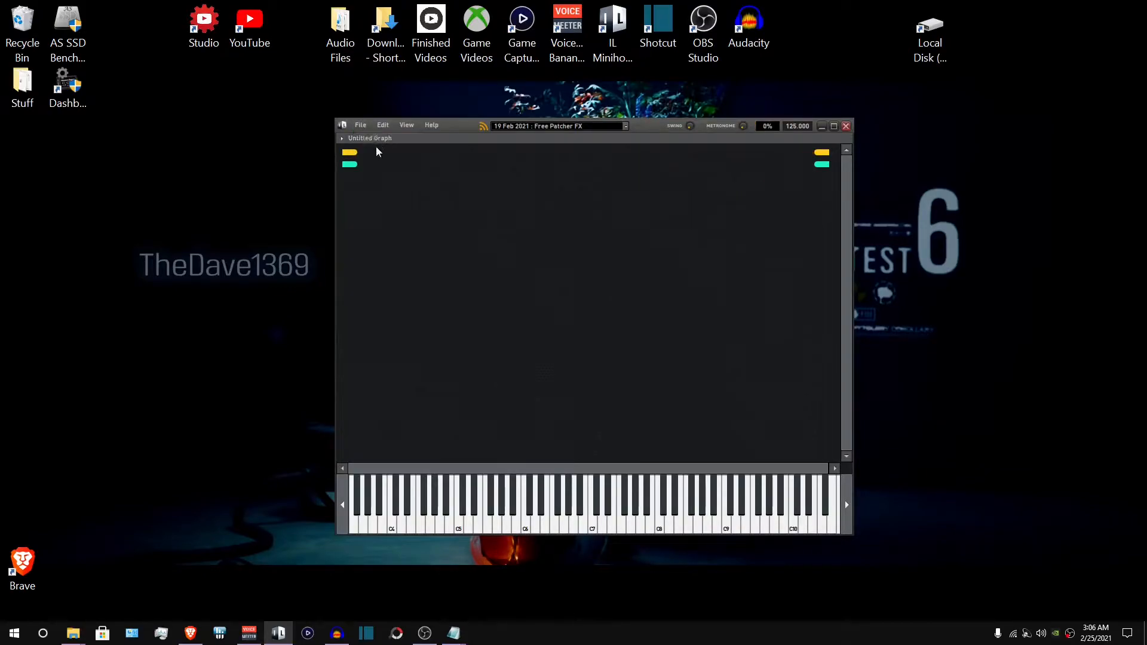
- Wire the audio input straight to the audio output and add a reaeq-standalone (x64) plugin node
left_click_drag(350, 153, 816, 160)
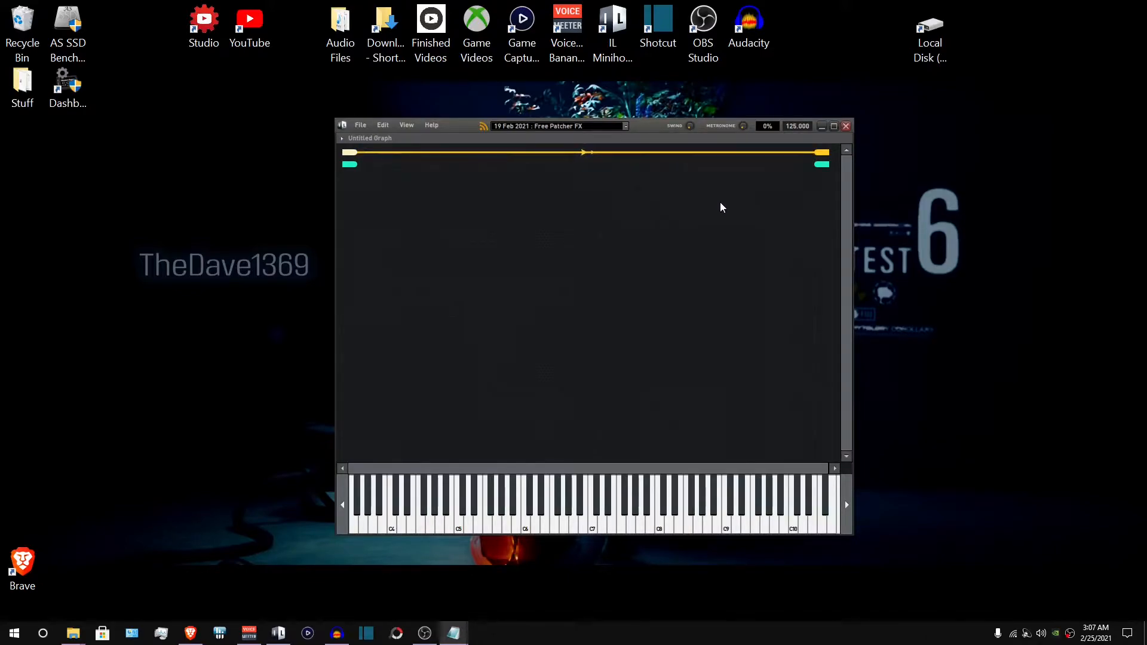
right_click(607, 222)
mouse_move(599, 227)
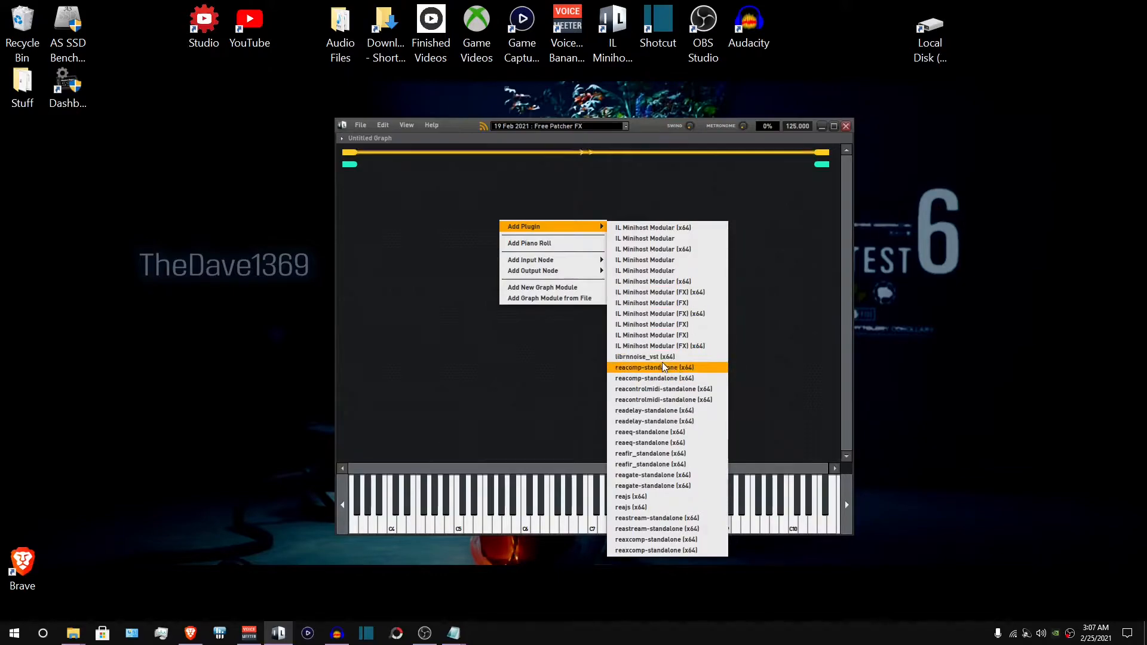
left_click(642, 432)
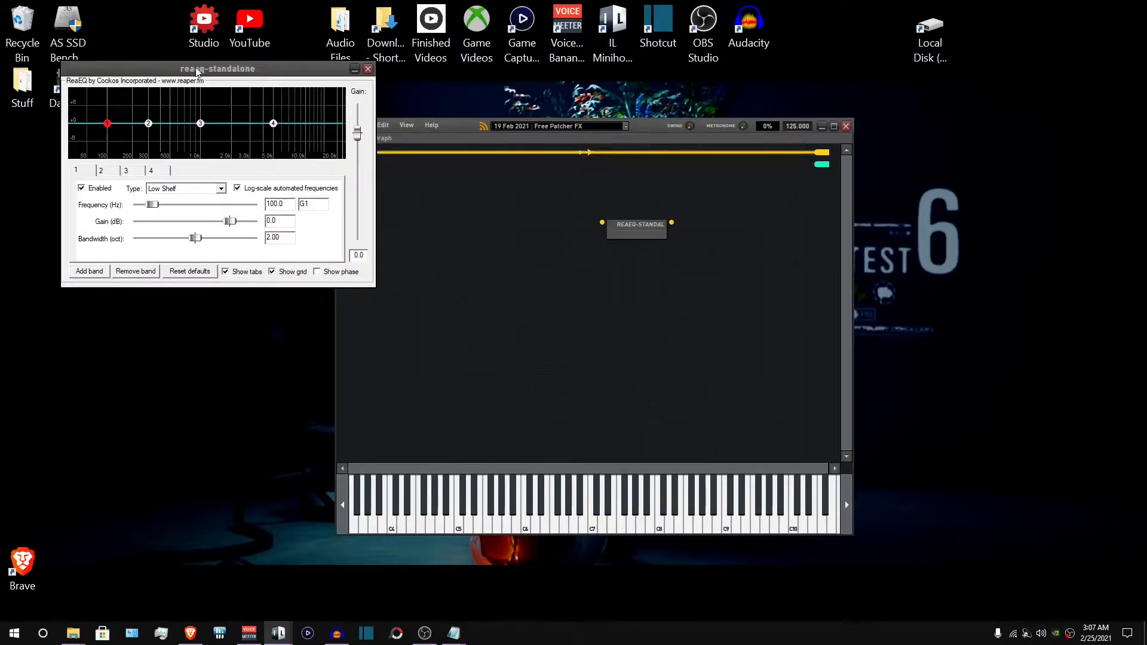
- Reposition the ReaEQ window and shape its EQ curve by adjusting the band points
left_click_drag(203, 68, 532, 255)
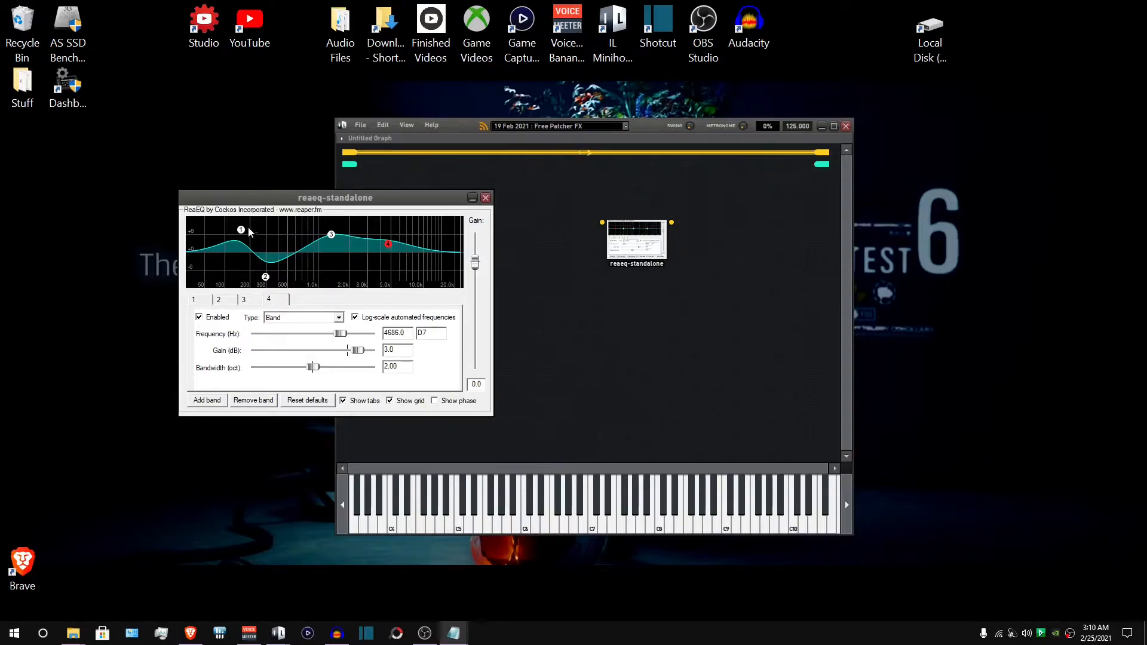
left_click(332, 235)
left_click(388, 244)
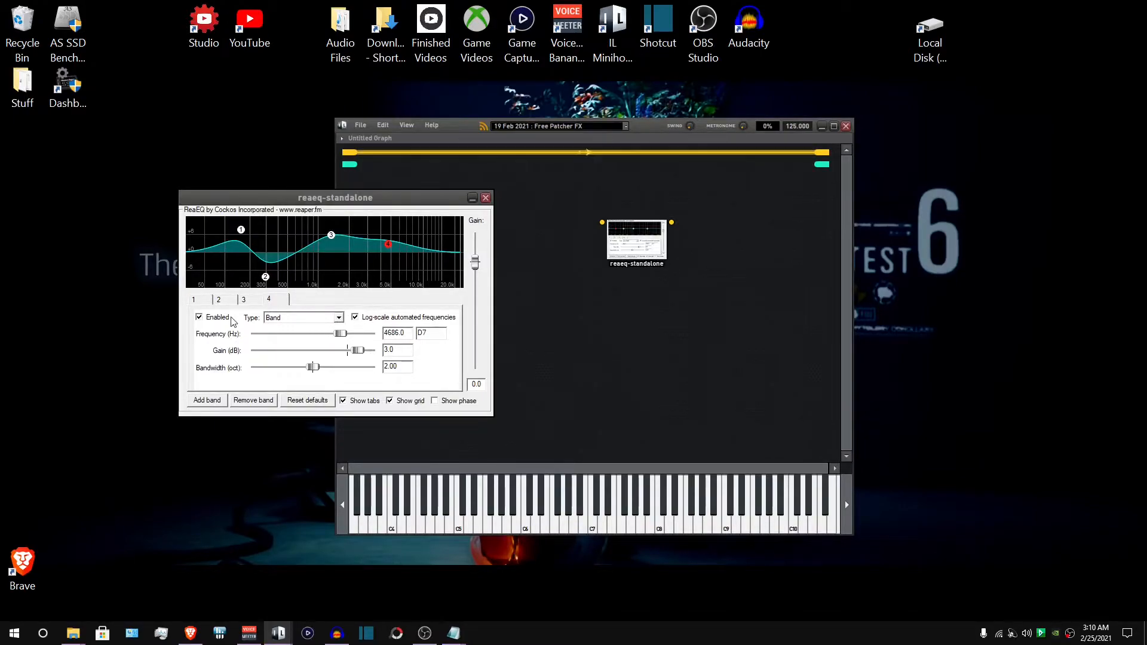
- Close the ReaEQ window and move its node toward the graph's upper left
left_click(486, 197)
double_click(626, 241)
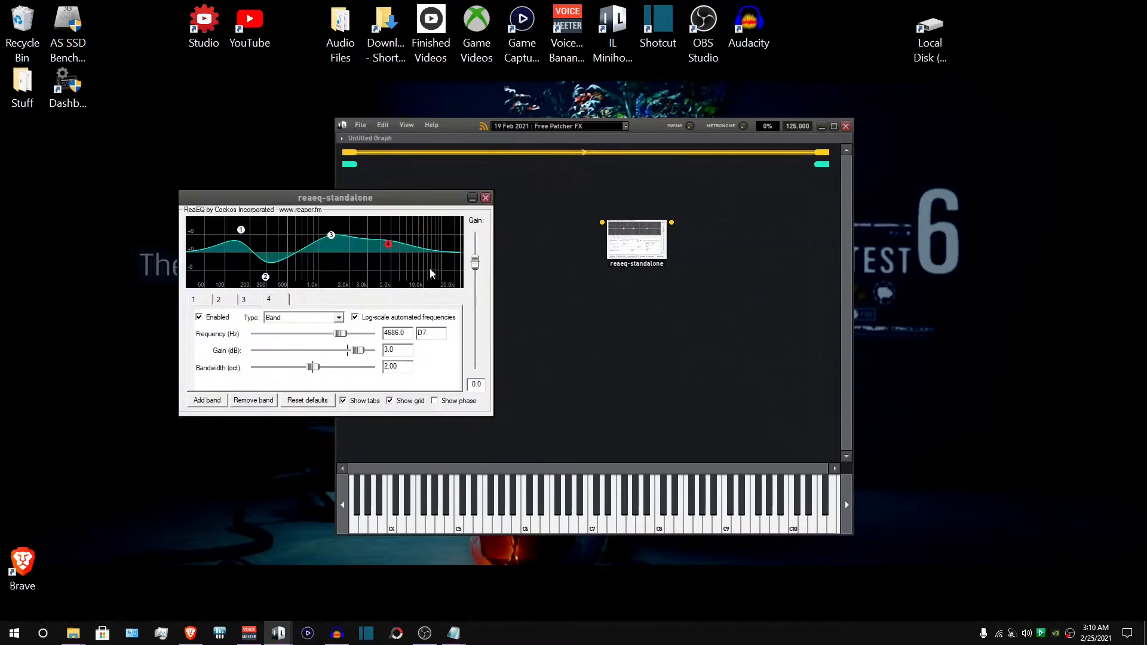
left_click(486, 198)
left_click_drag(621, 242, 402, 224)
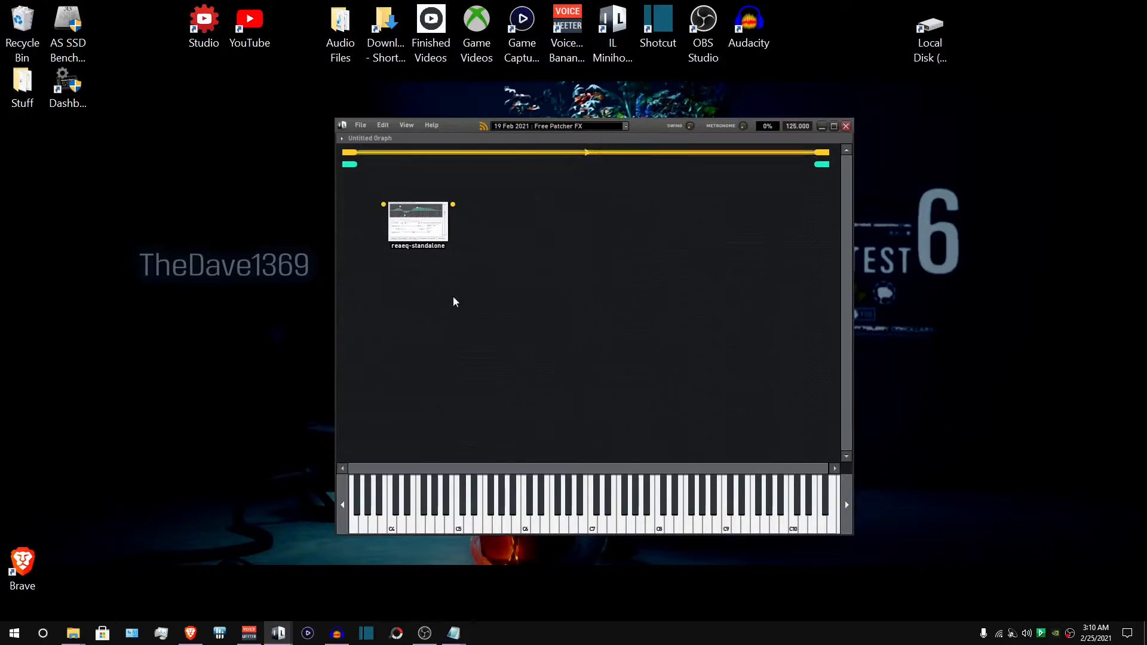
- Add a reafir_standalone (x64) plugin node to the graph
right_click(469, 290)
mouse_move(511, 294)
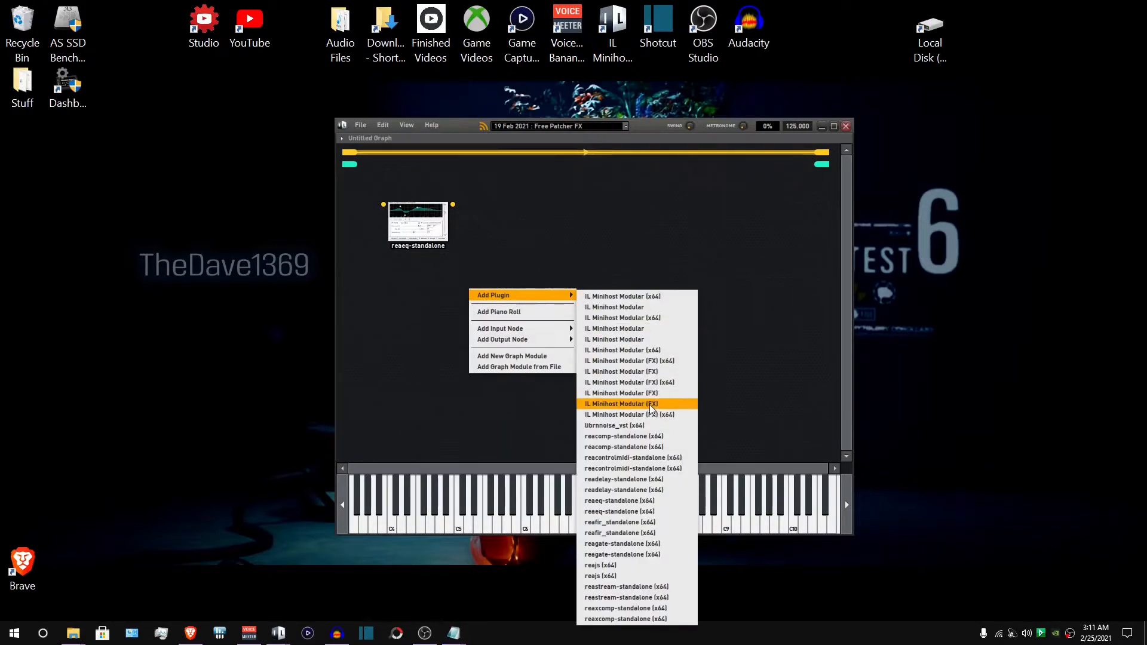
left_click(641, 522)
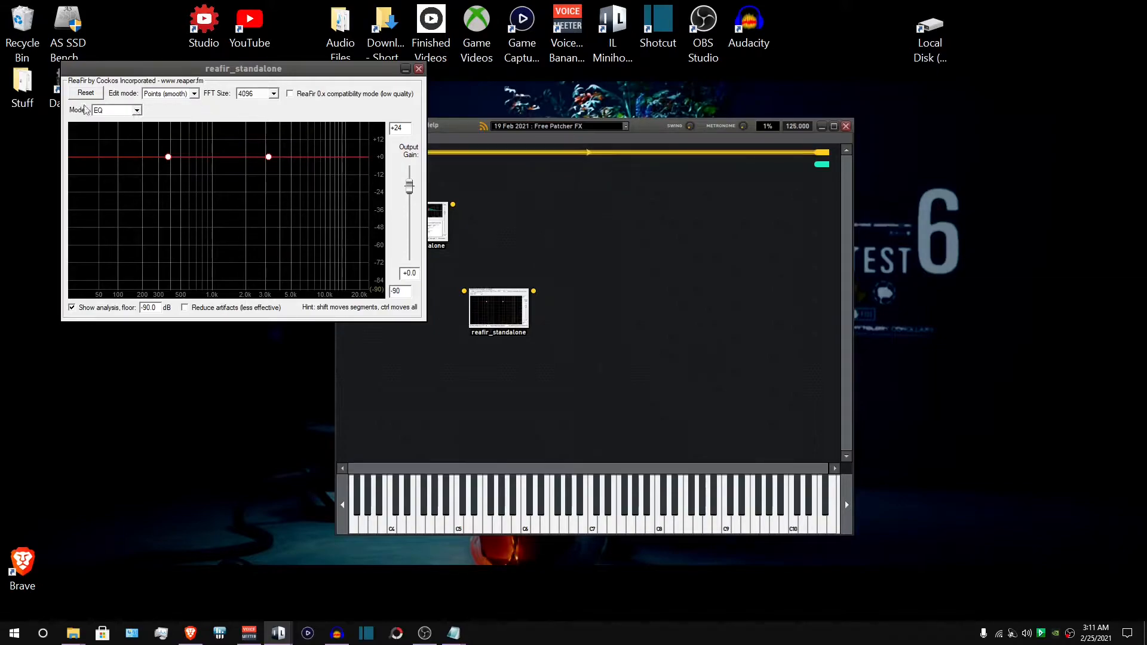
- Configure ReaFir with Subtract mode, Precise edit mode and an FFT size of 2048
left_click(137, 110)
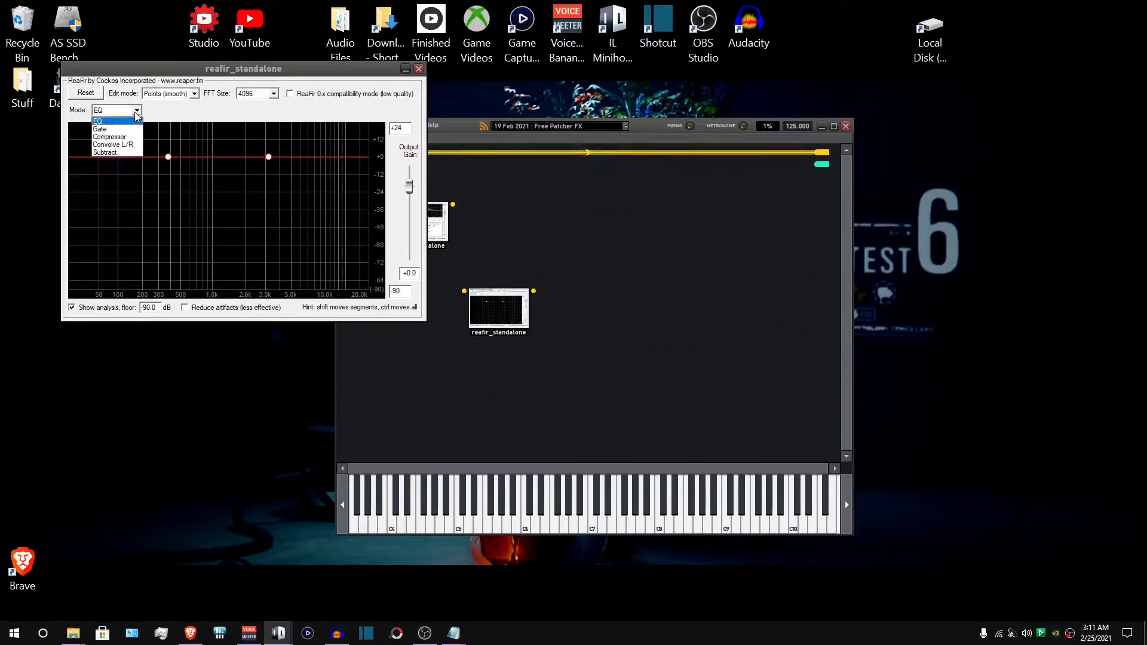
left_click(114, 142)
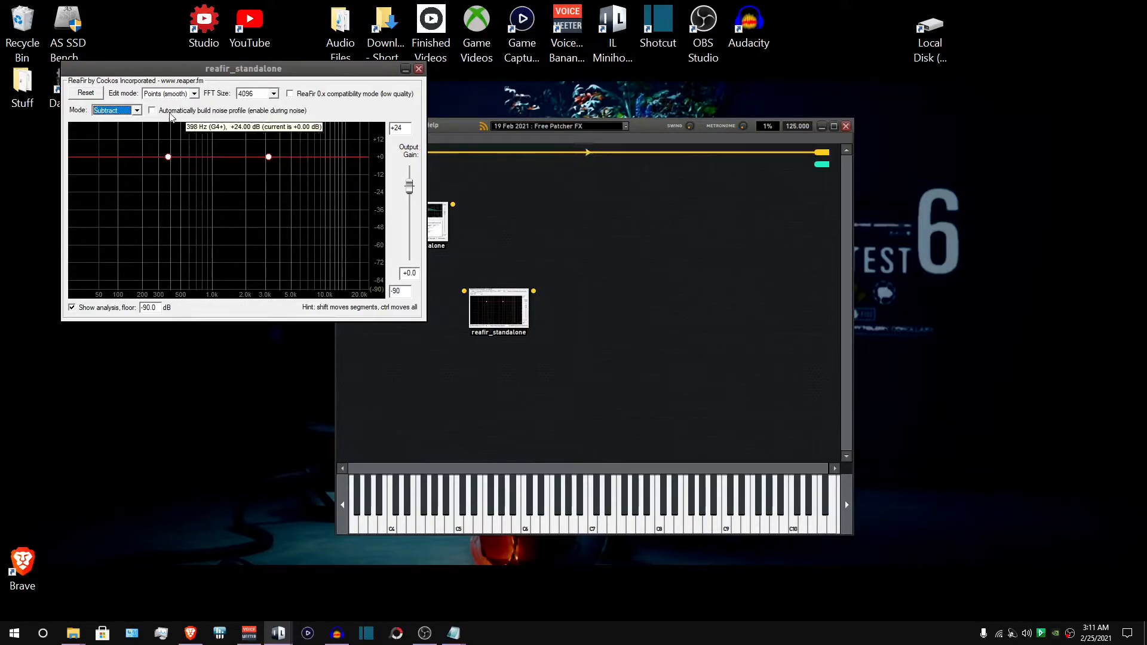
left_click(191, 94)
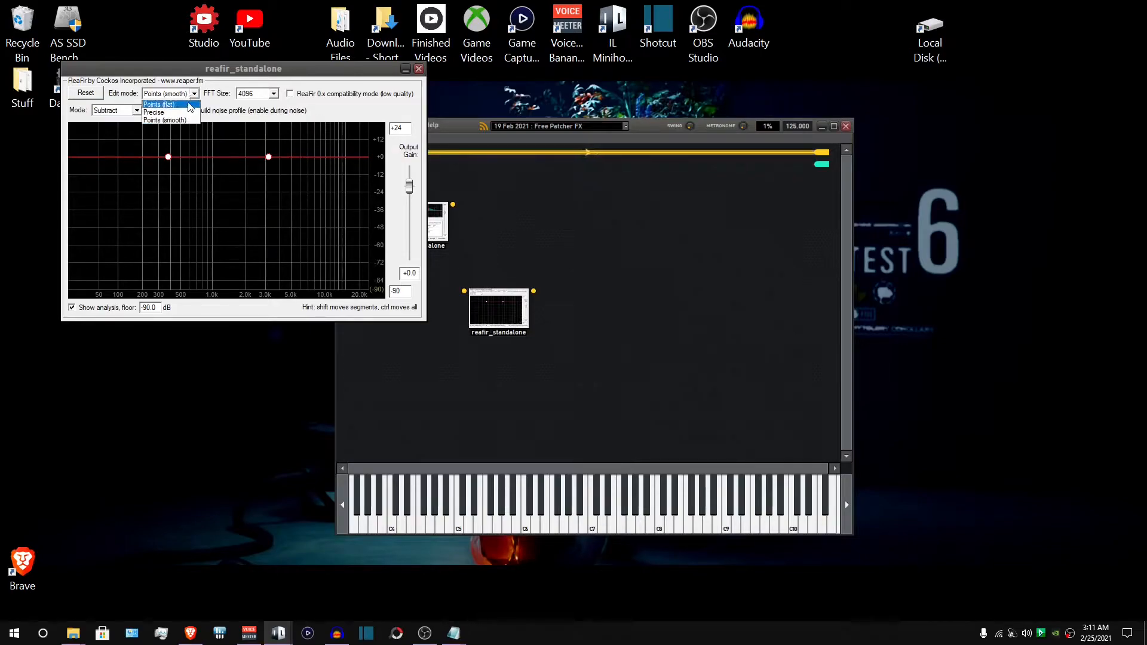
left_click(159, 113)
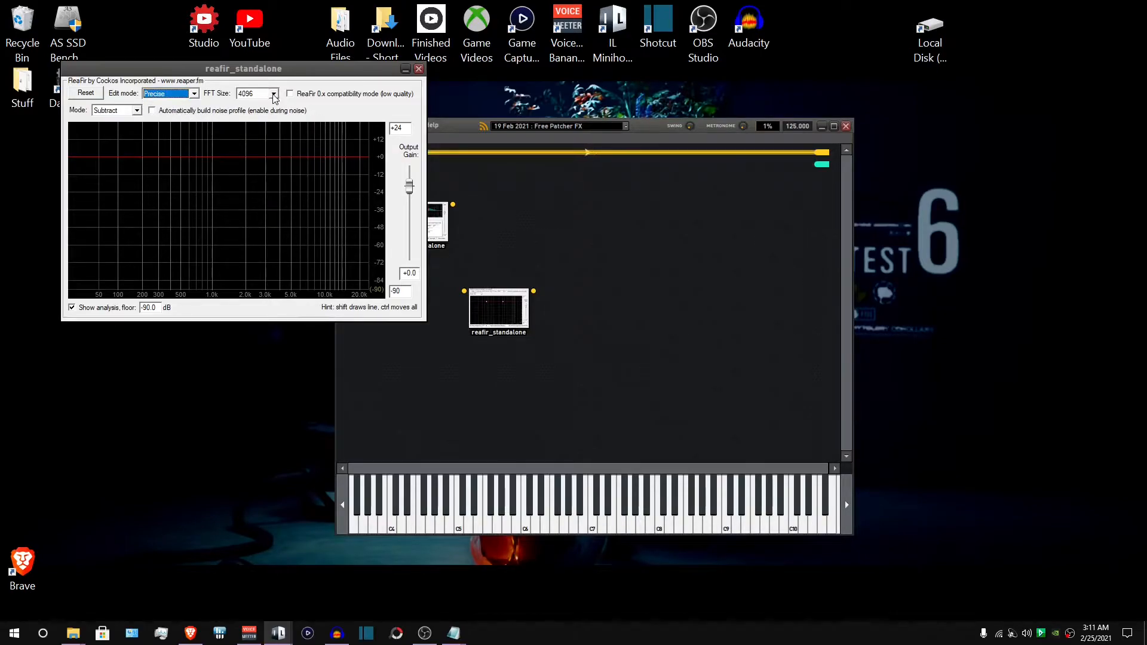
left_click(274, 94)
left_click(238, 109)
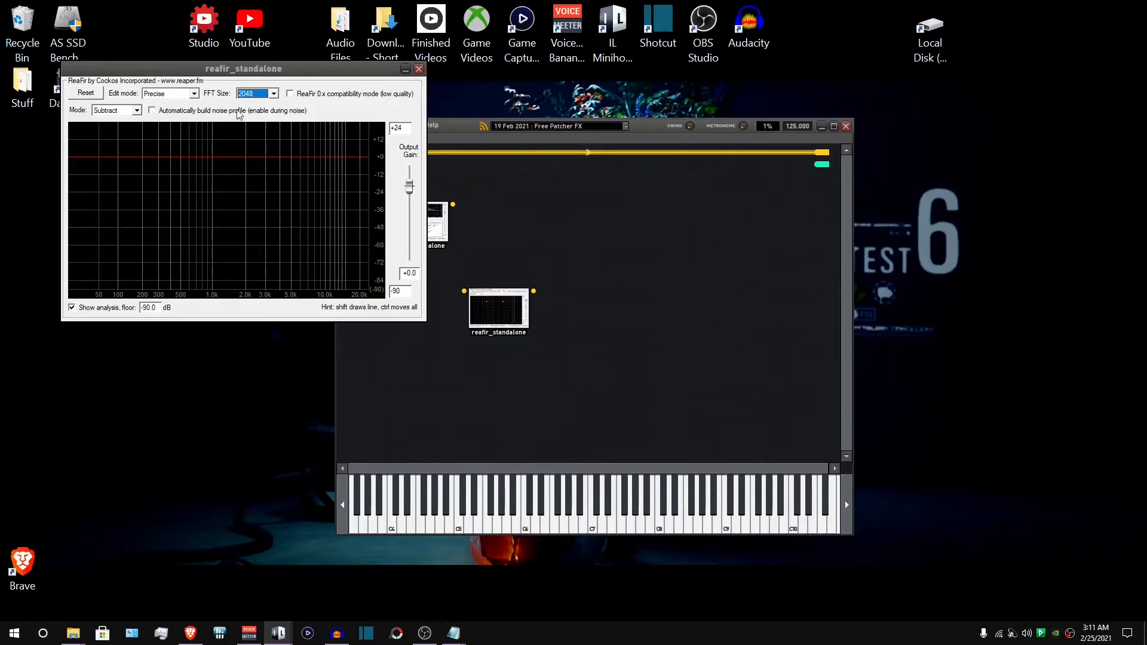
- Enable ReaFir's automatic noise profile building, then close its window
left_click_drag(251, 68, 156, 167)
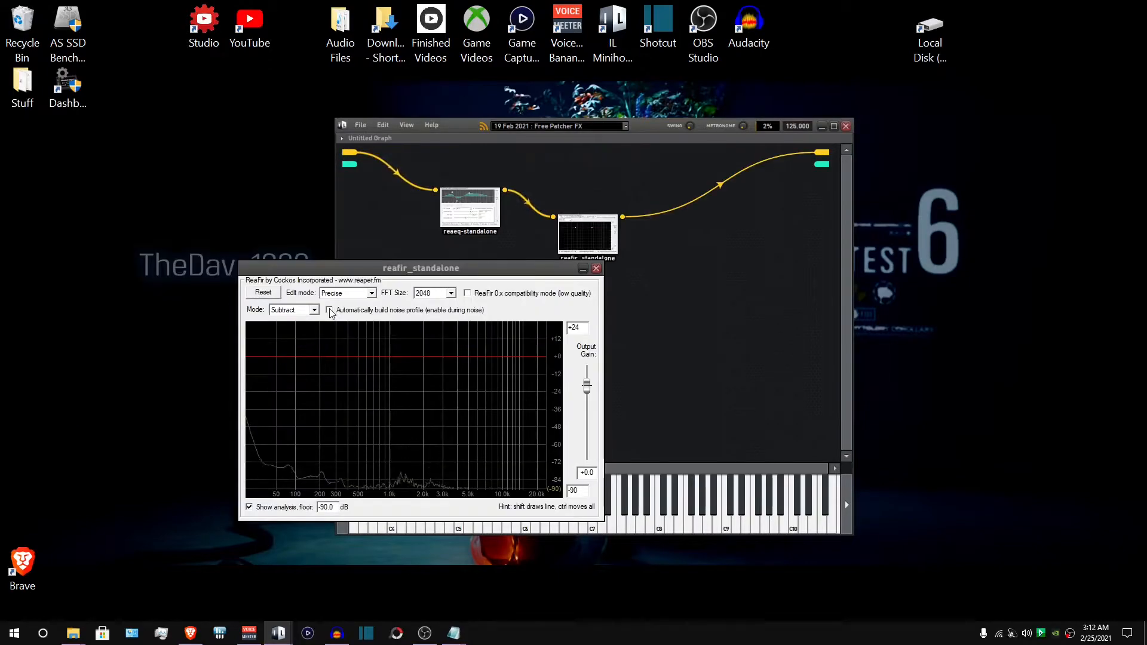
left_click(329, 310)
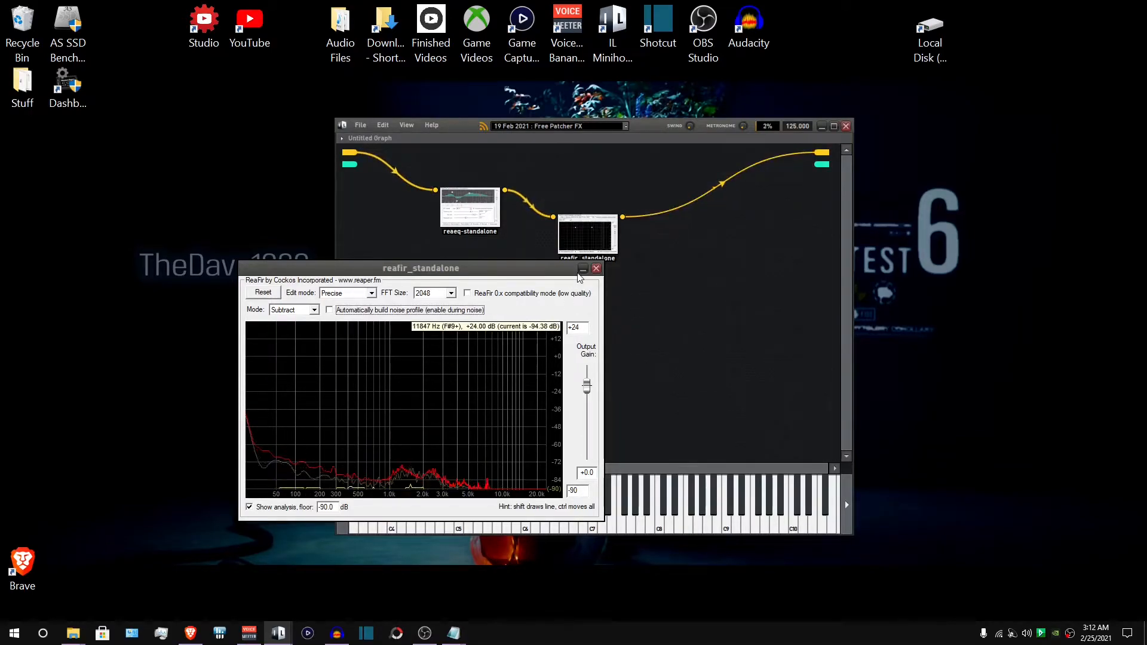
left_click(596, 268)
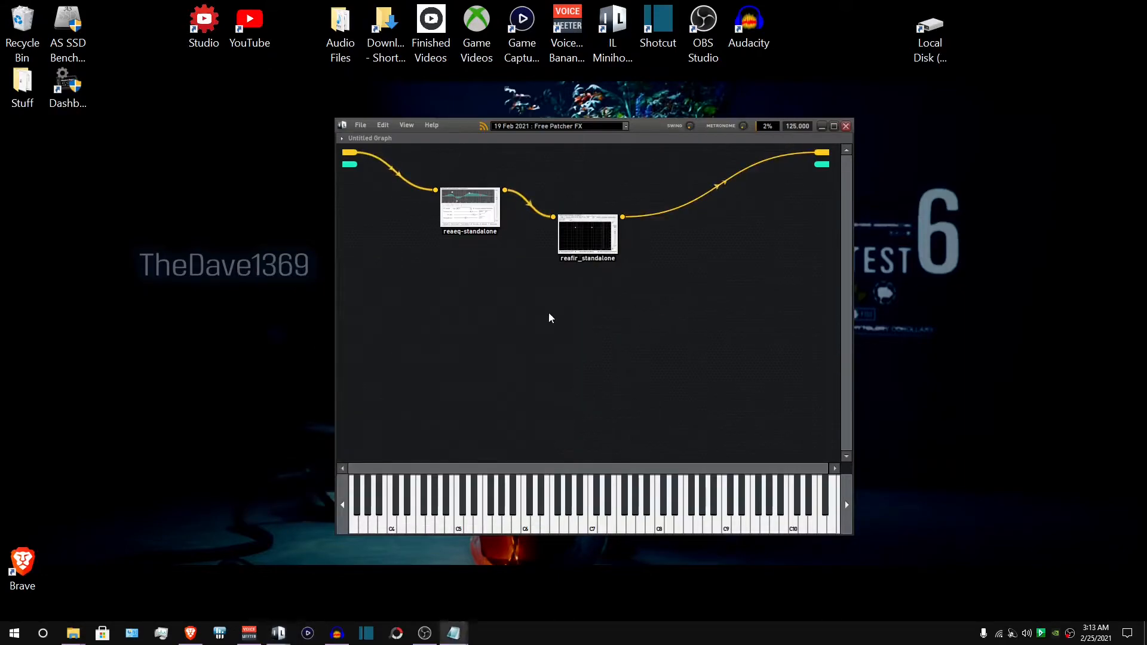
- Try to add the librnnoise_vst plugin node and dismiss the 32-bit warning
right_click(512, 297)
mouse_move(560, 303)
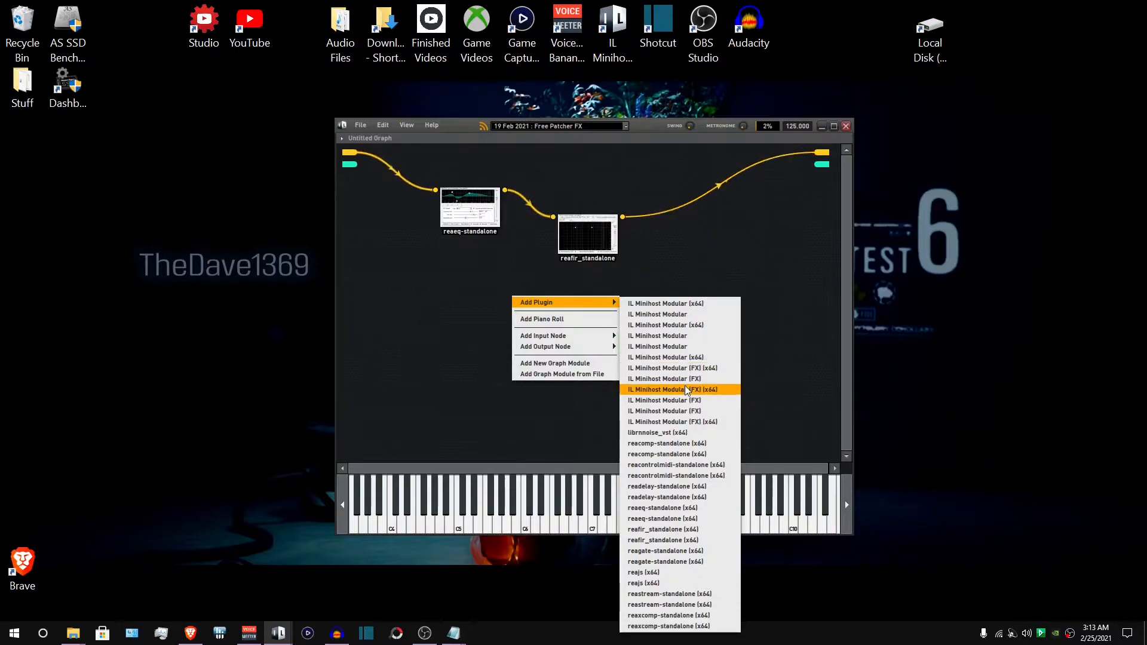
left_click(682, 432)
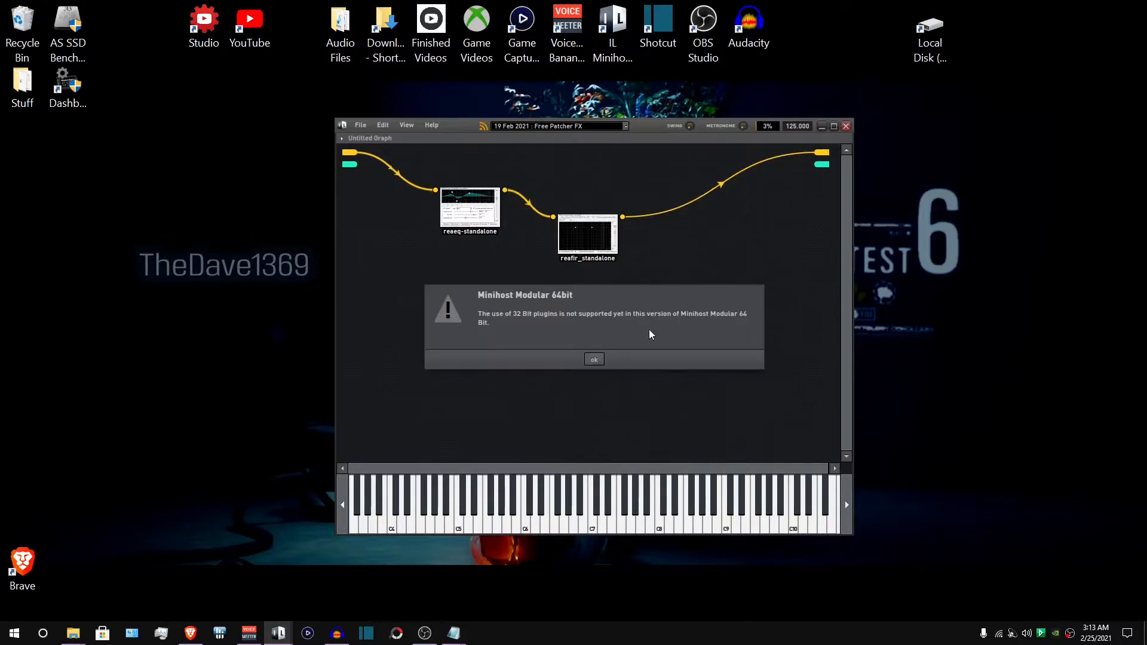
left_click(595, 360)
- Retry adding the librnnoise_vst (x64) plugin from the plugin list and dismiss the 32-bit warning again
right_click(523, 311)
mouse_move(573, 317)
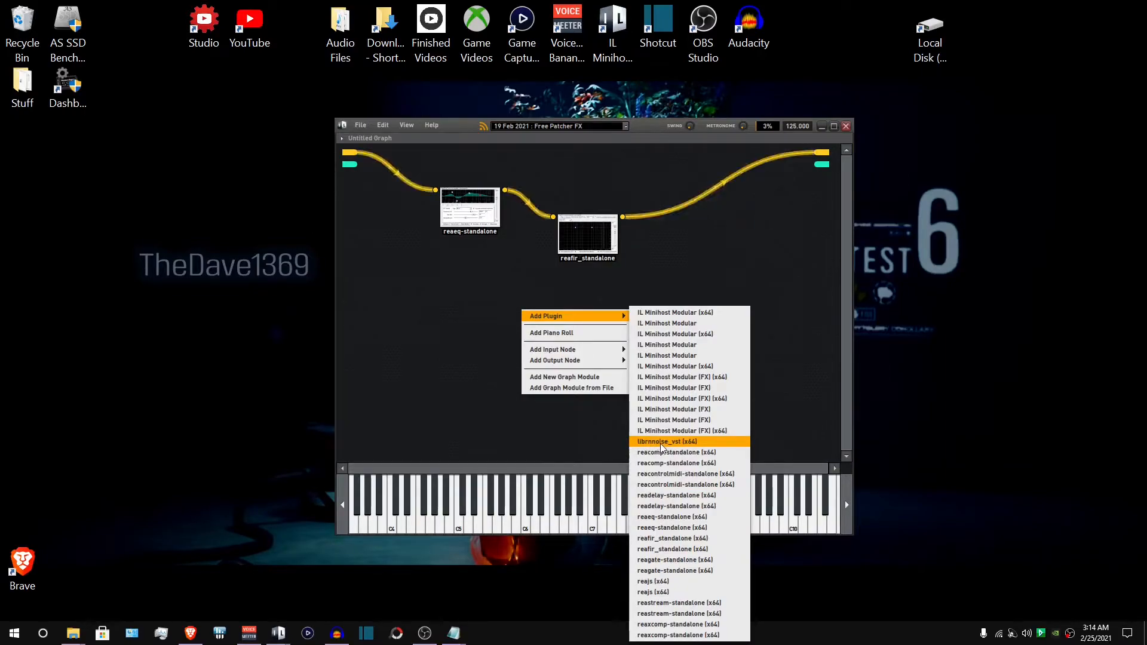
left_click(704, 442)
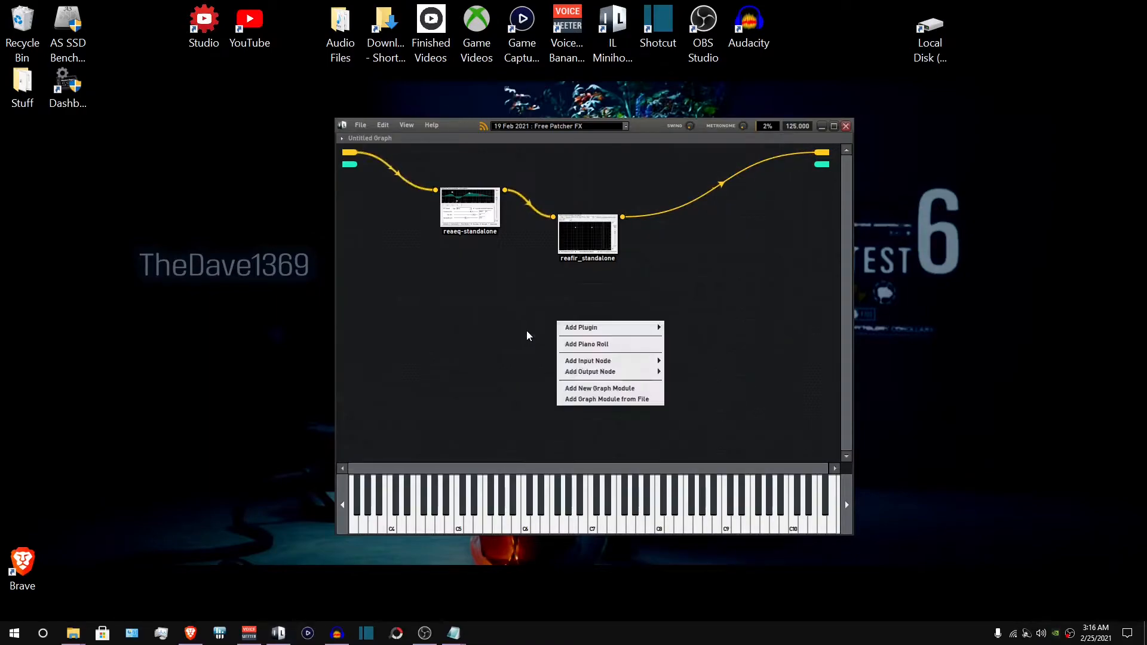
left_click(527, 336)
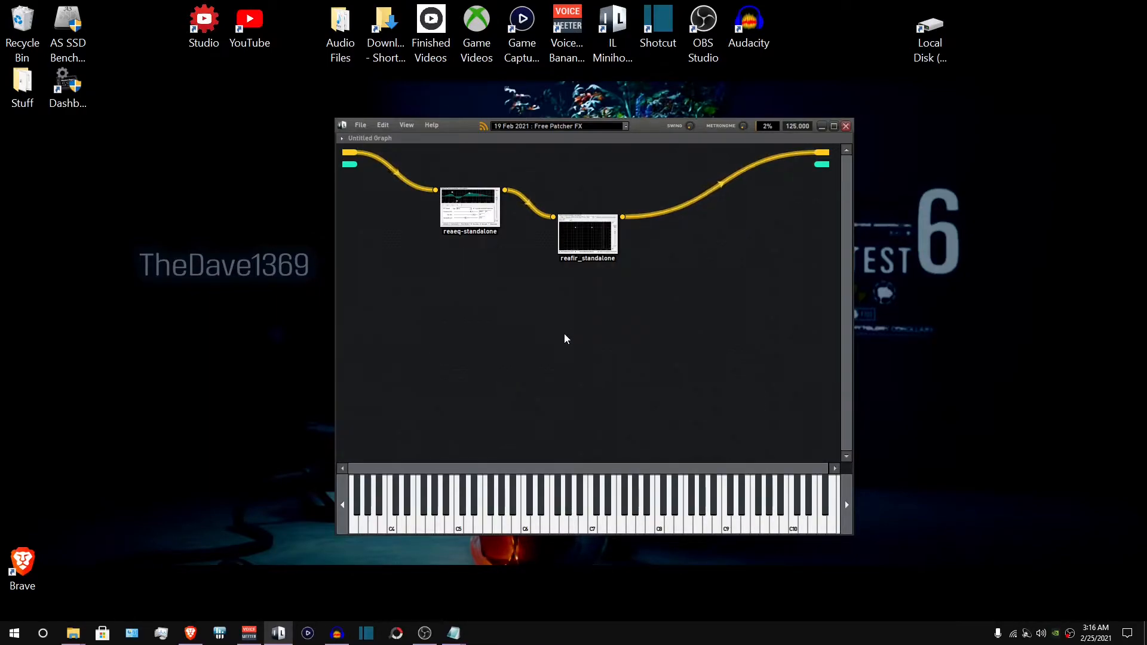
- Add the librnnoise_vst (x64) plugin node to the graph and close its parameter window
right_click(564, 248)
mouse_move(588, 256)
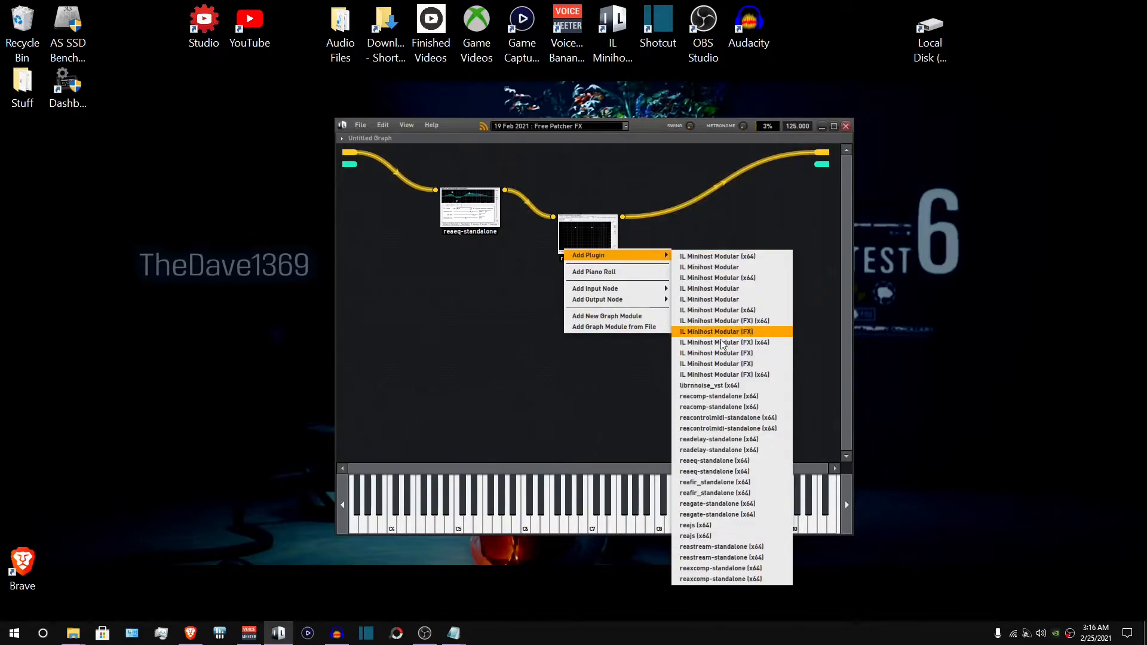
left_click(718, 385)
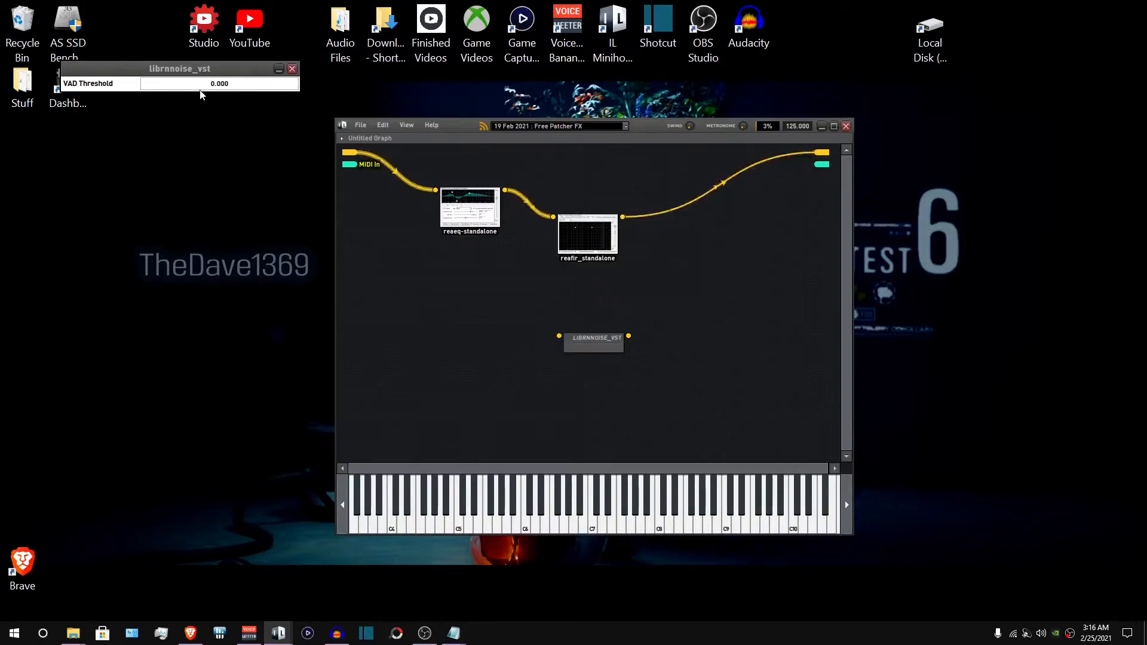
left_click(292, 70)
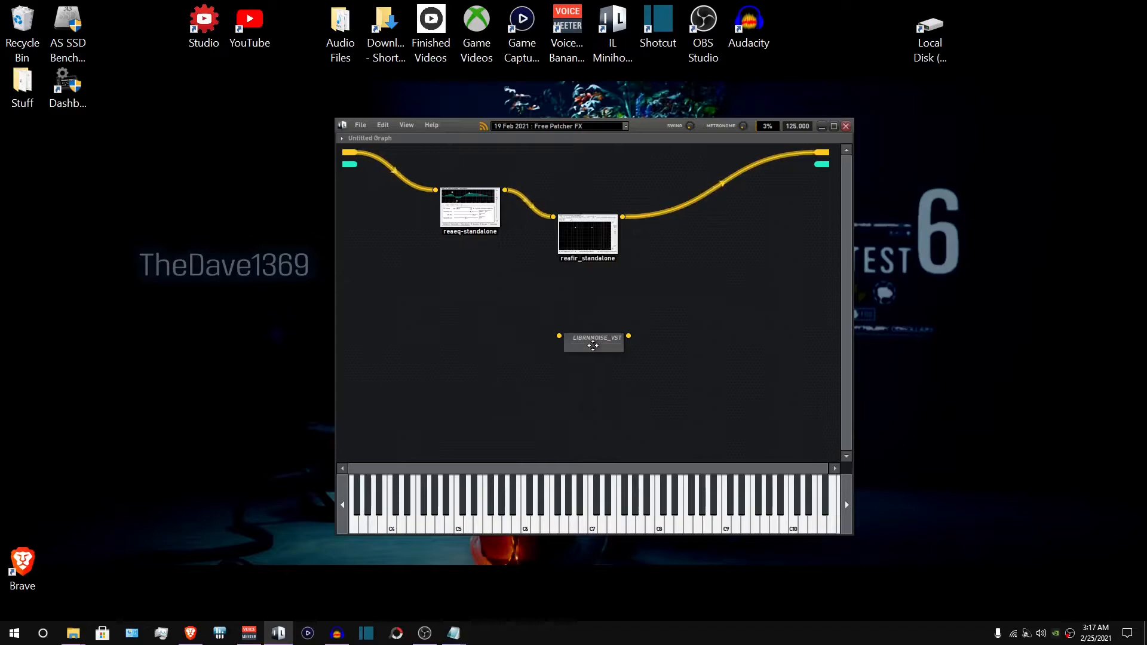
- Wire the librnnoise_vst node between ReaFir's output and the graph's audio output, then open and close ReaFir's window
left_click_drag(588, 346, 547, 333)
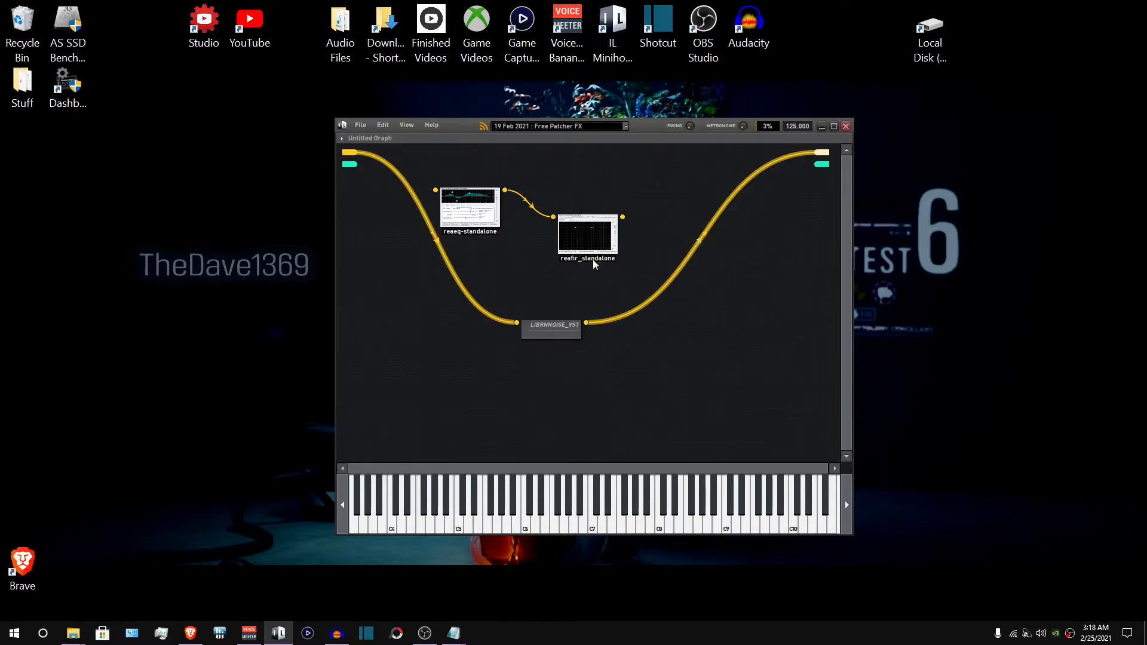
left_click_drag(517, 323, 436, 190)
left_click_drag(623, 217, 689, 290)
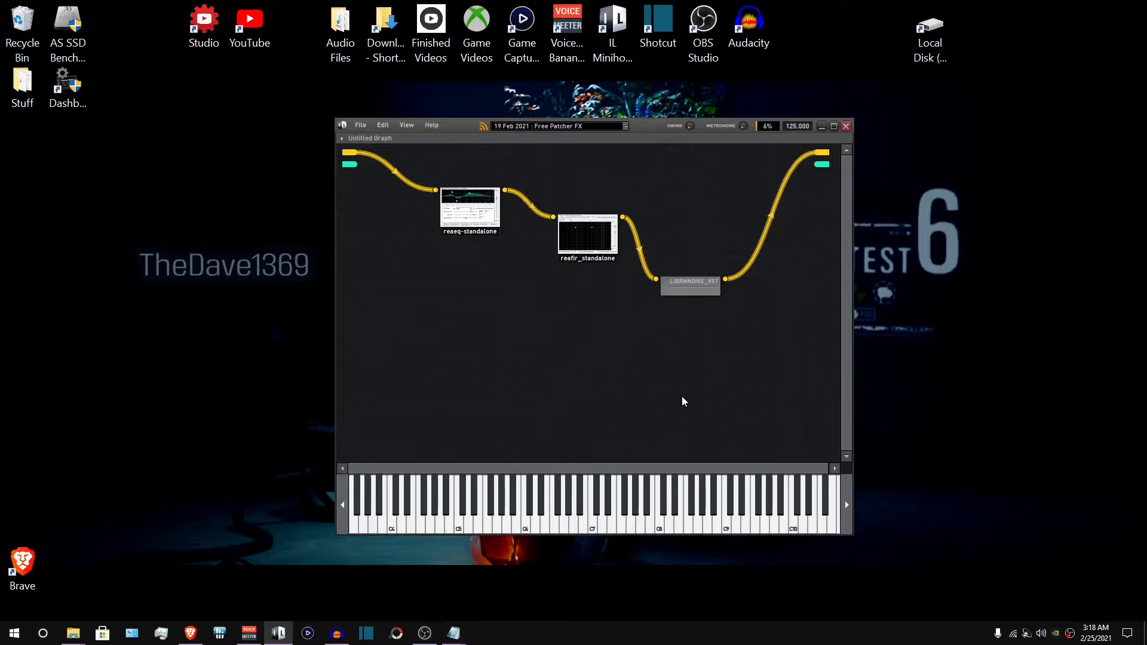
double_click(591, 241)
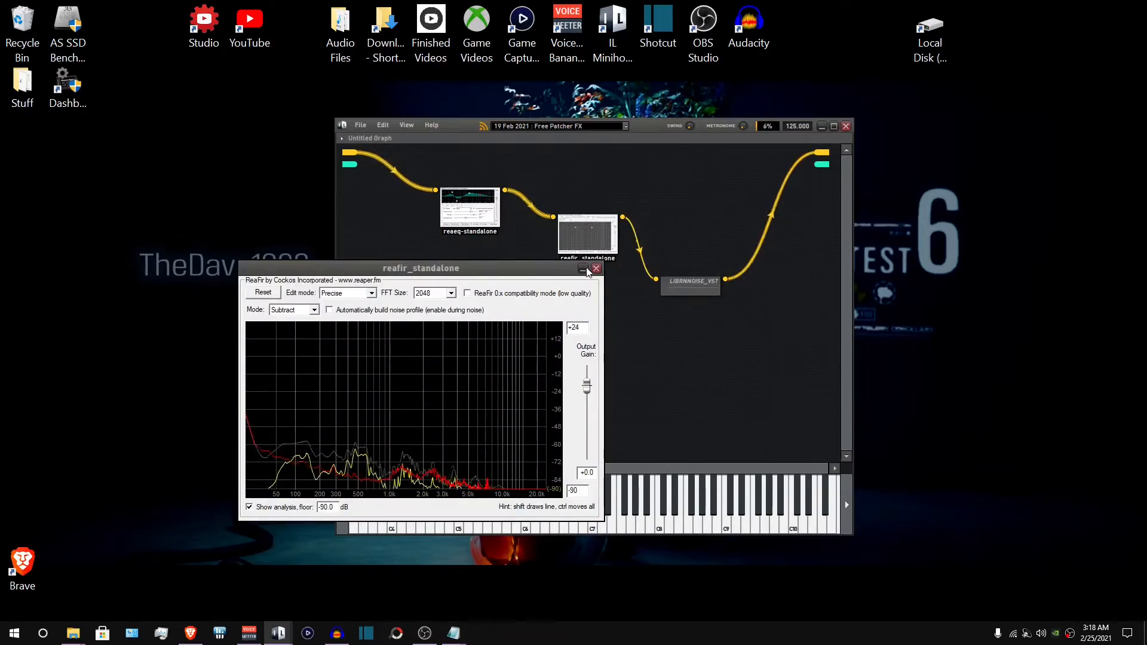
left_click(596, 269)
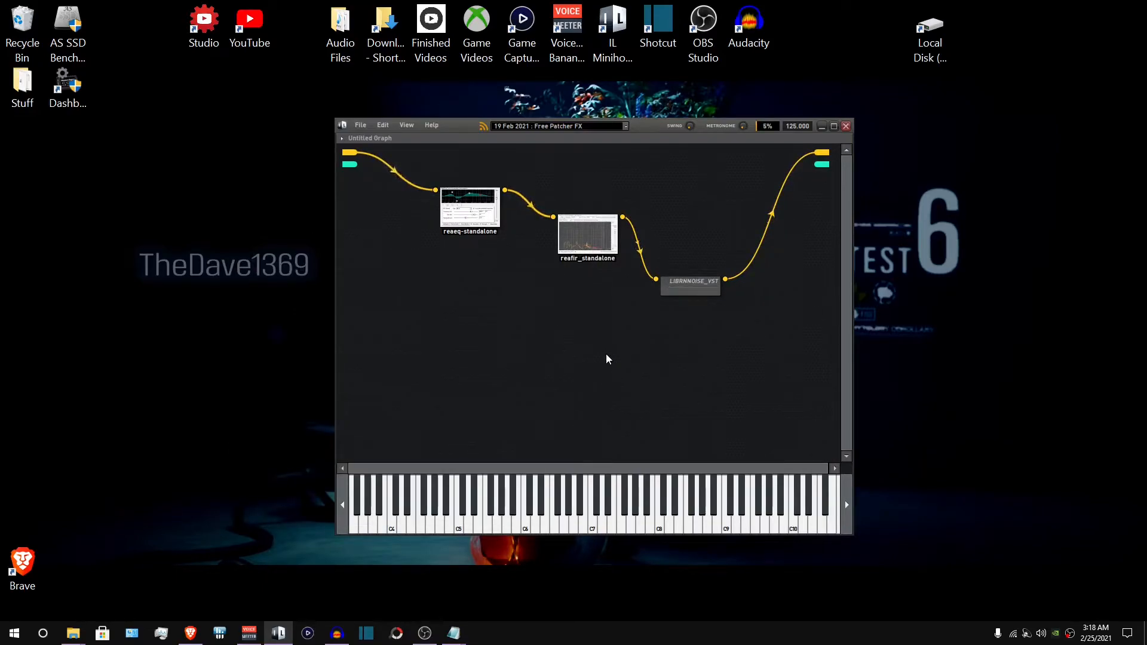
- Add a reacomp-standalone (x64) node and connect it between librnnoise_vst and the graph's audio output
right_click(516, 346)
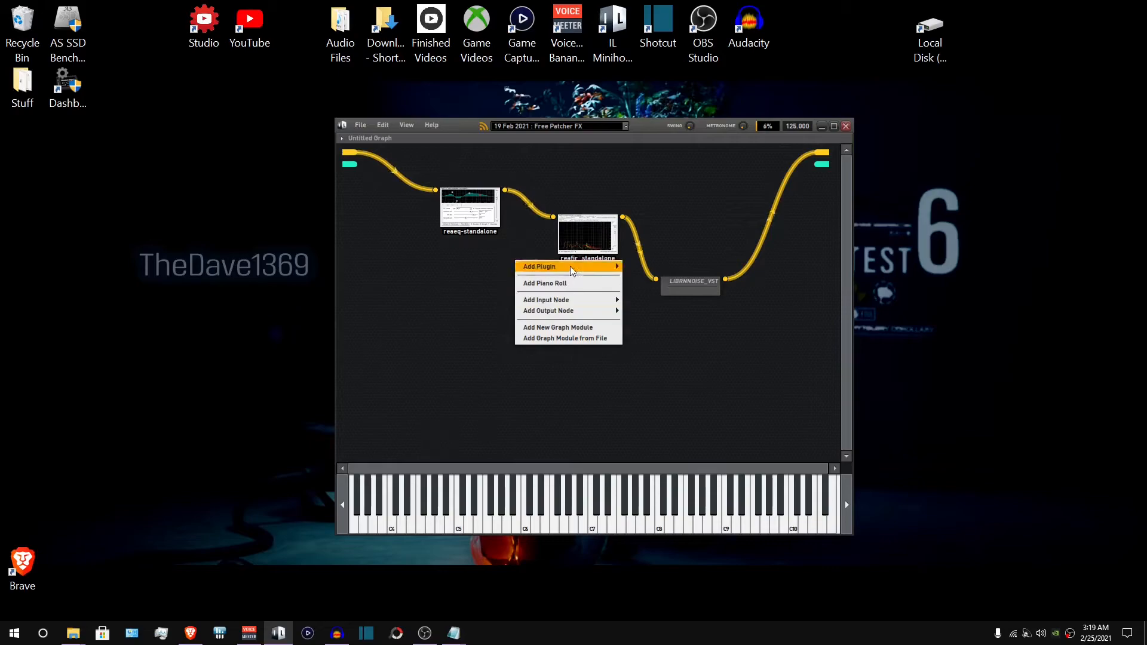
mouse_move(570, 266)
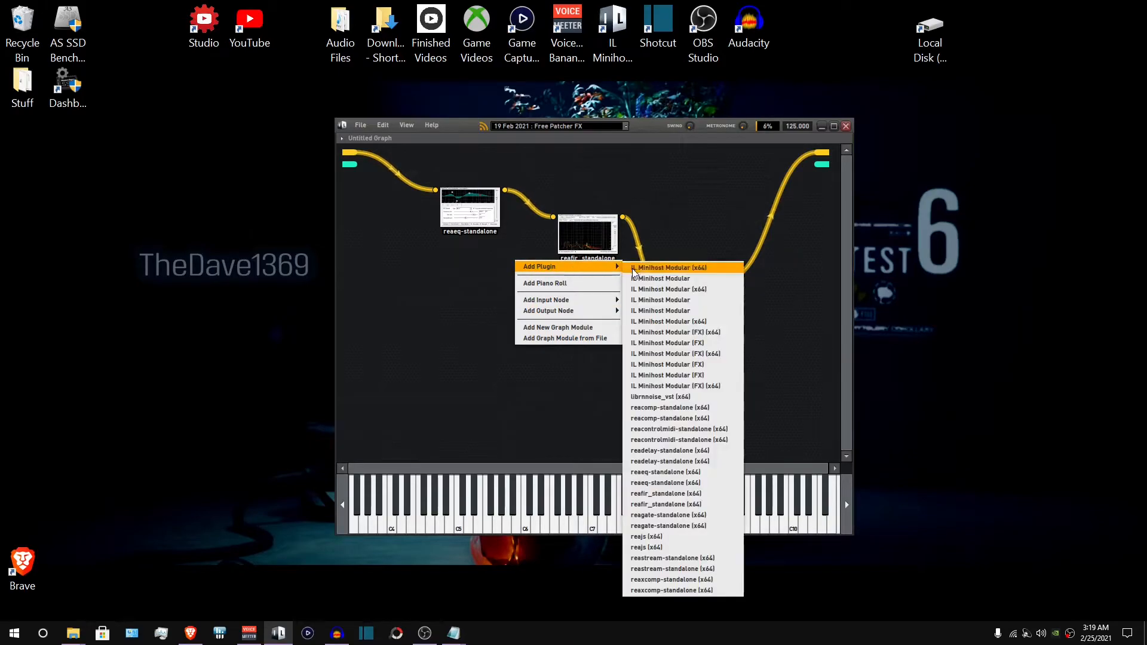
left_click(686, 406)
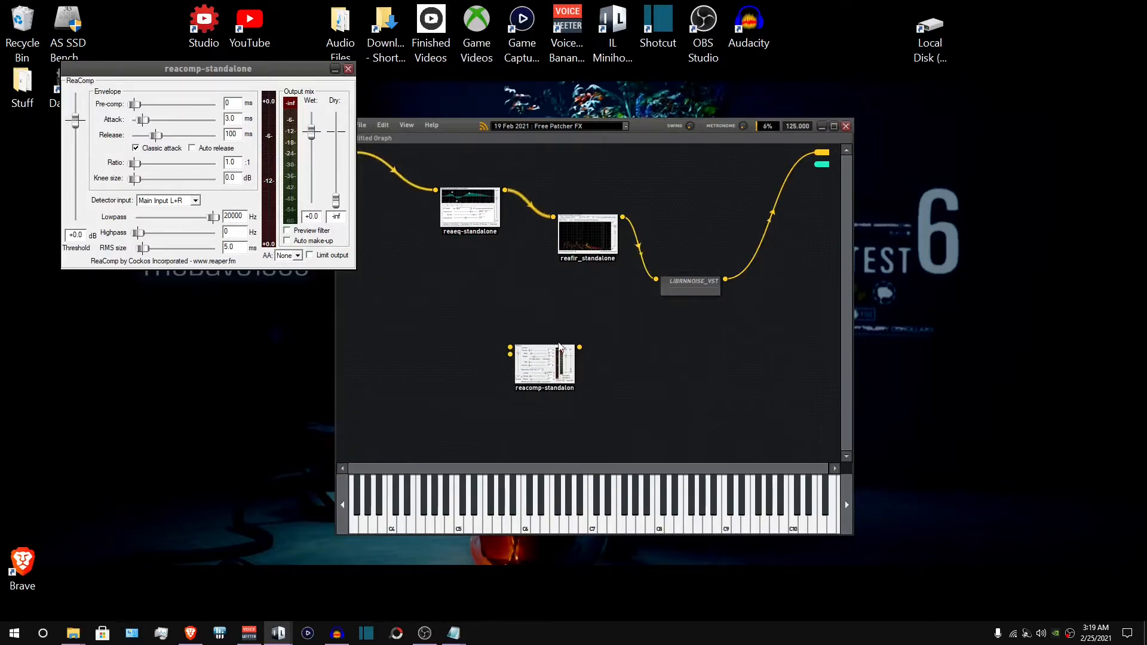
left_click_drag(556, 362, 704, 353)
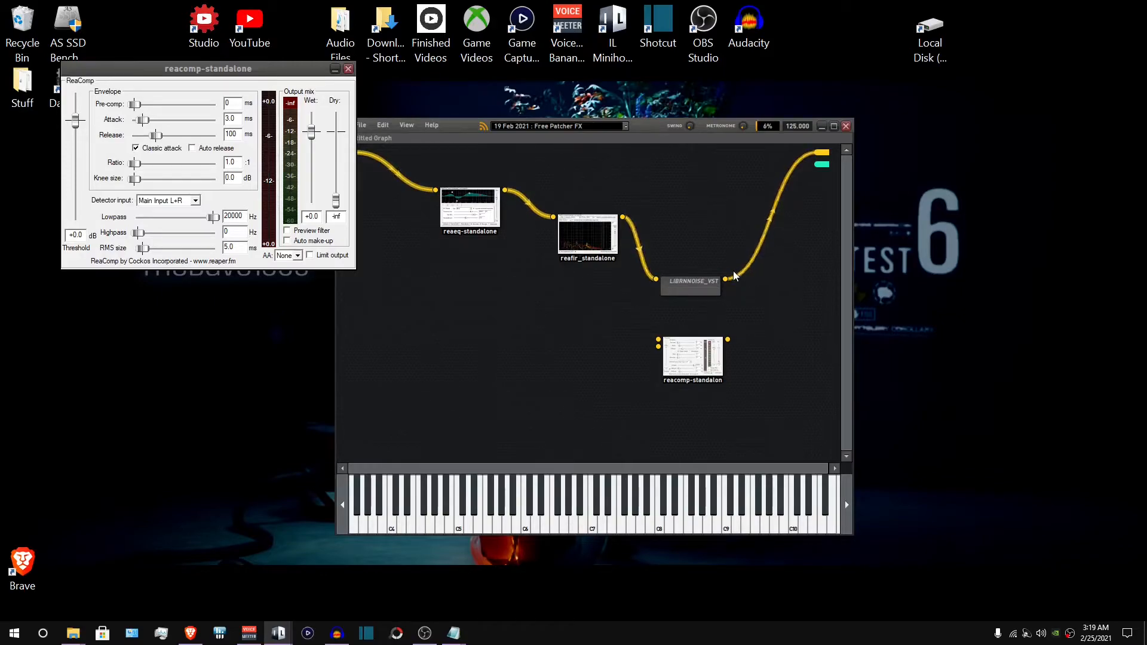
left_click_drag(689, 289, 674, 294)
mouse_move(822, 164)
left_mouse_down()
mouse_move(671, 305)
mouse_move(659, 340)
mouse_move(821, 153)
left_mouse_up()
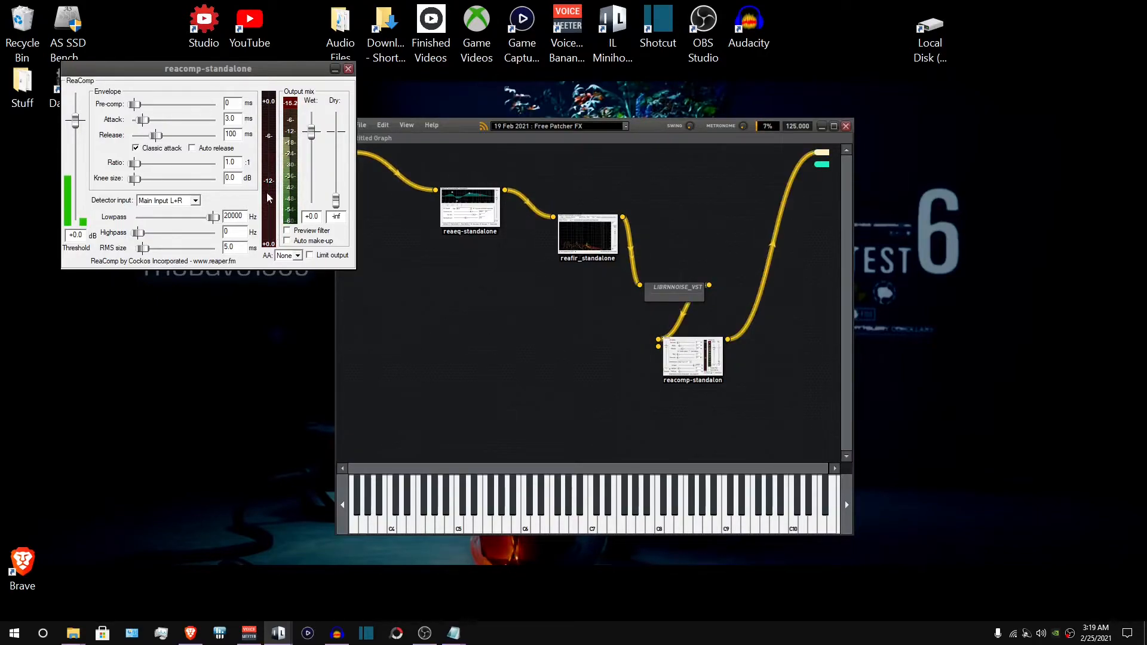
- Set ReaComp's threshold to -27.1 dB and ratio to 4:1, then close its window
left_click_drag(225, 67, 436, 266)
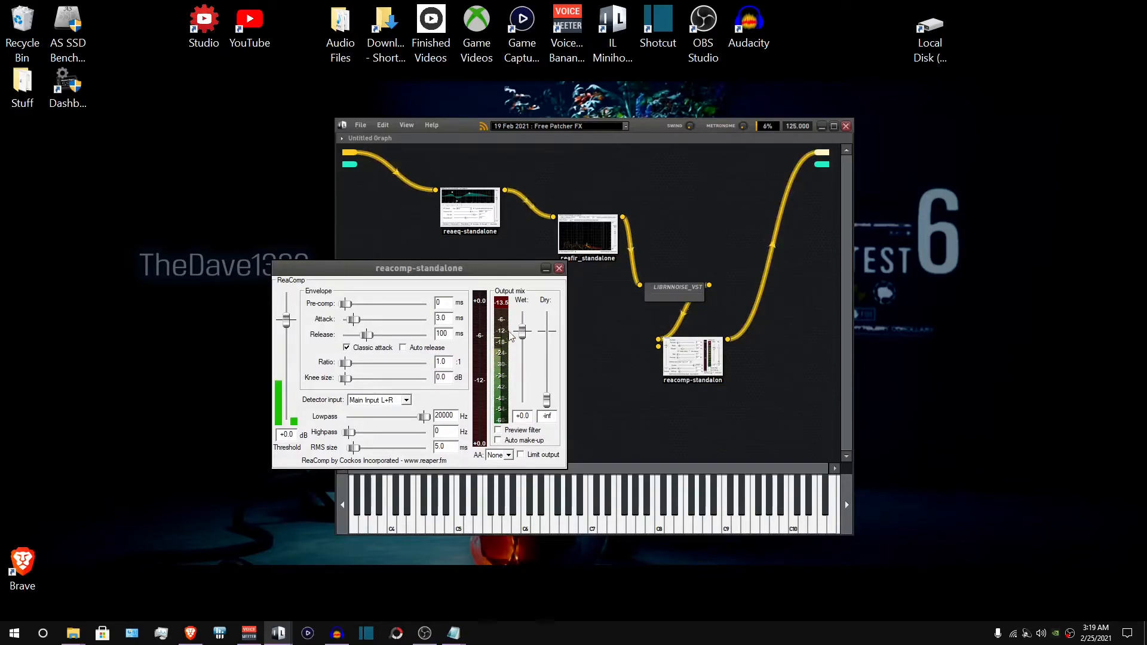
left_click(336, 634)
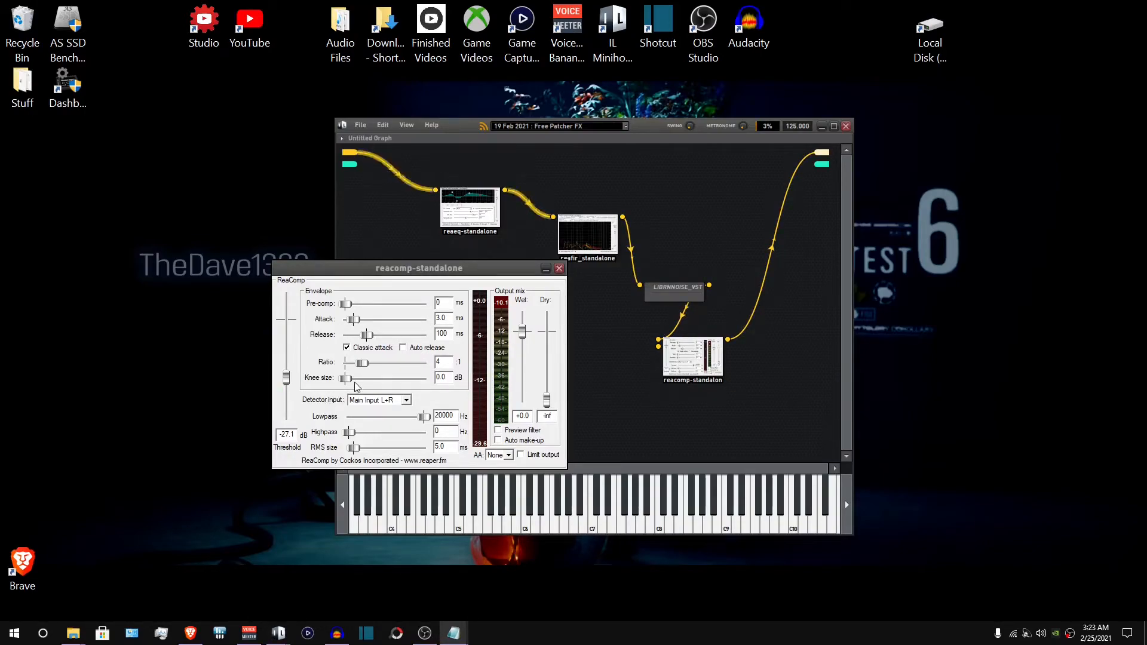
left_click(559, 269)
- Add a reagate-standalone (x64) plugin node to the graph below the chain
left_click_drag(668, 287, 596, 292)
right_click(553, 364)
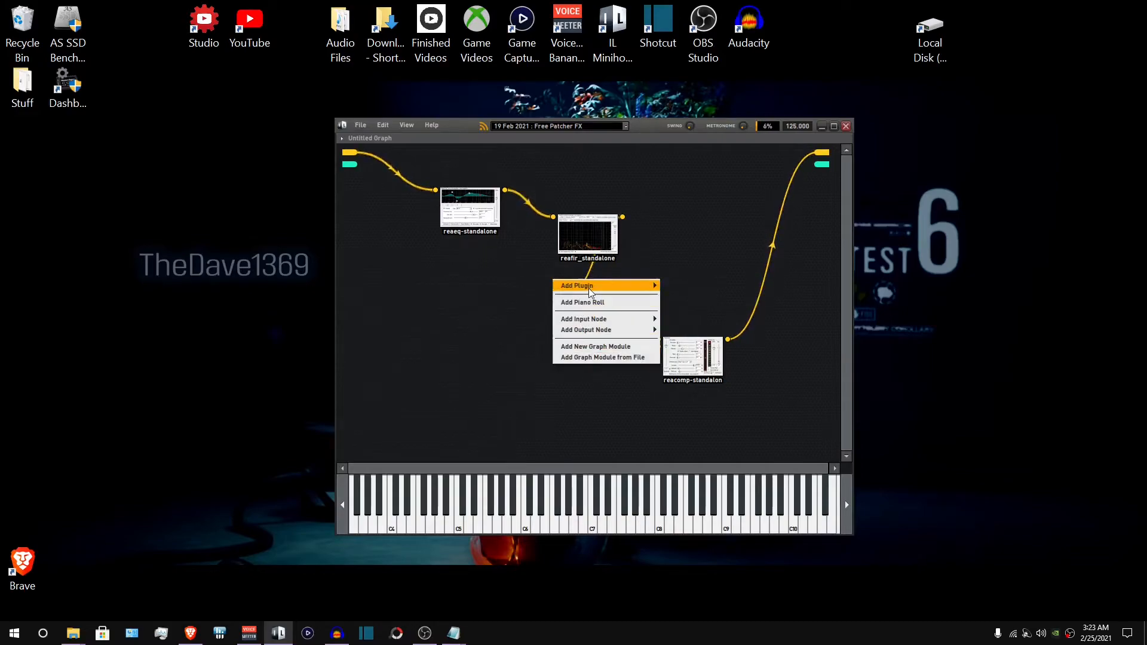
mouse_move(606, 287)
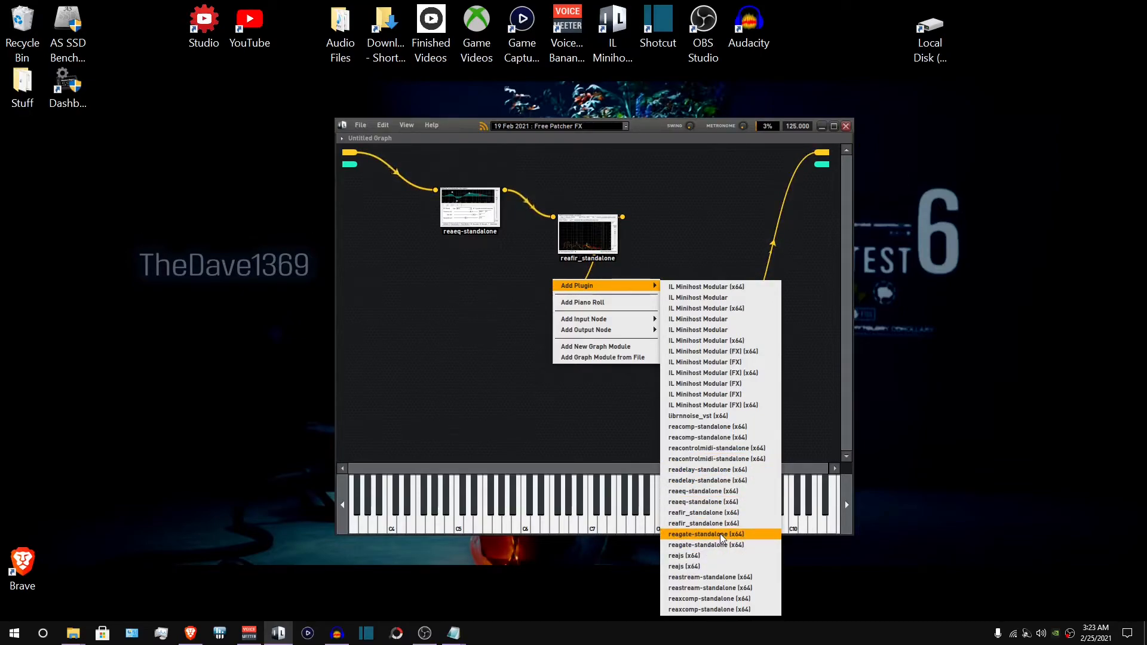
left_click(687, 533)
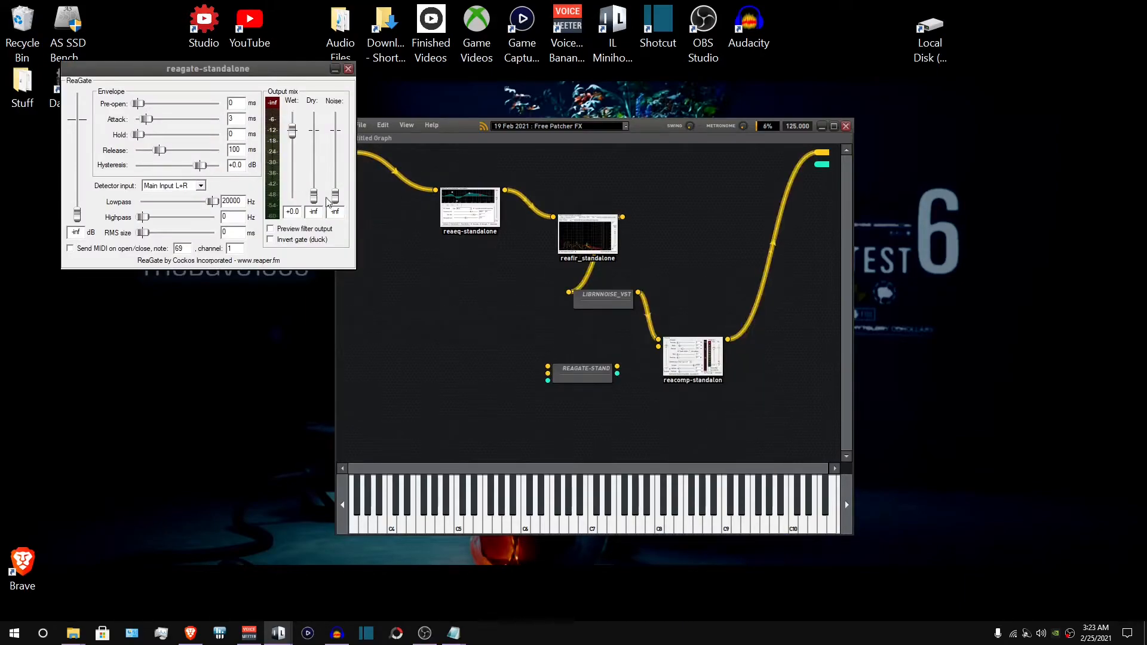
left_click_drag(577, 379, 543, 353)
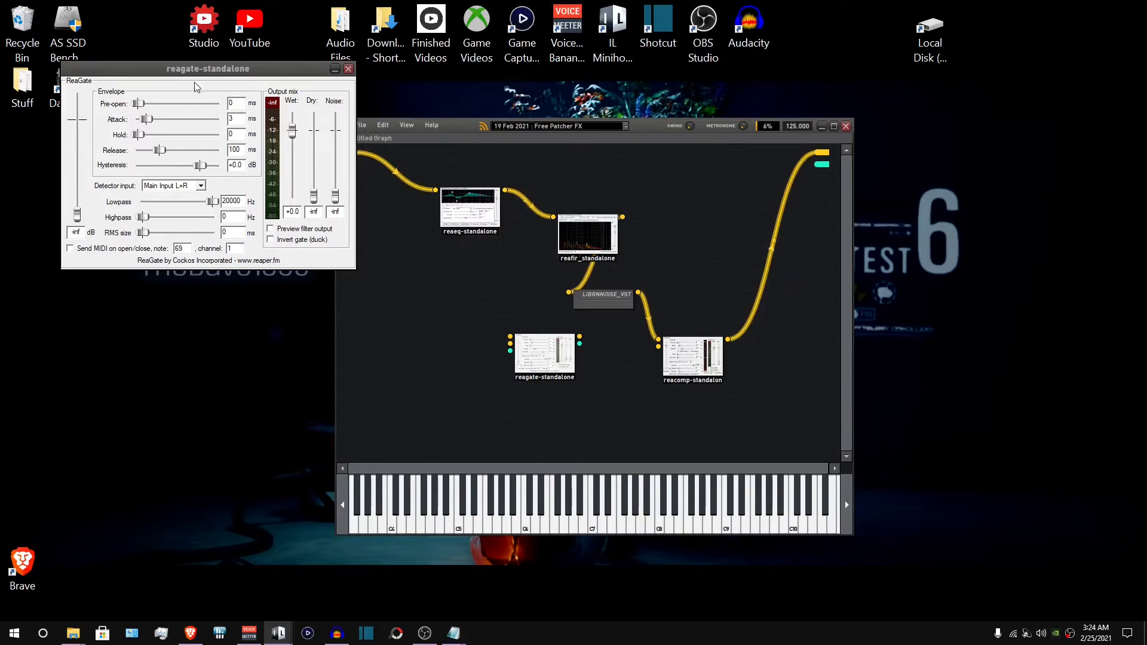
- Chain ReaGate after ReaComp into the graph's audio output and open ReaGate's settings window
left_click_drag(203, 70, 287, 264)
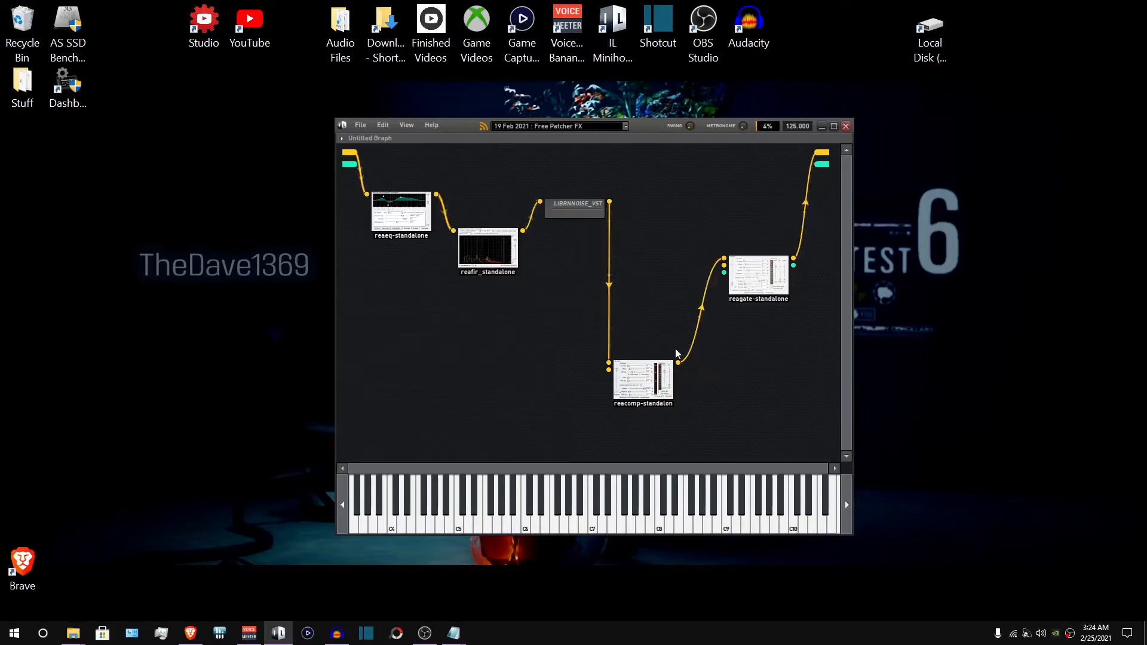
left_click(753, 273)
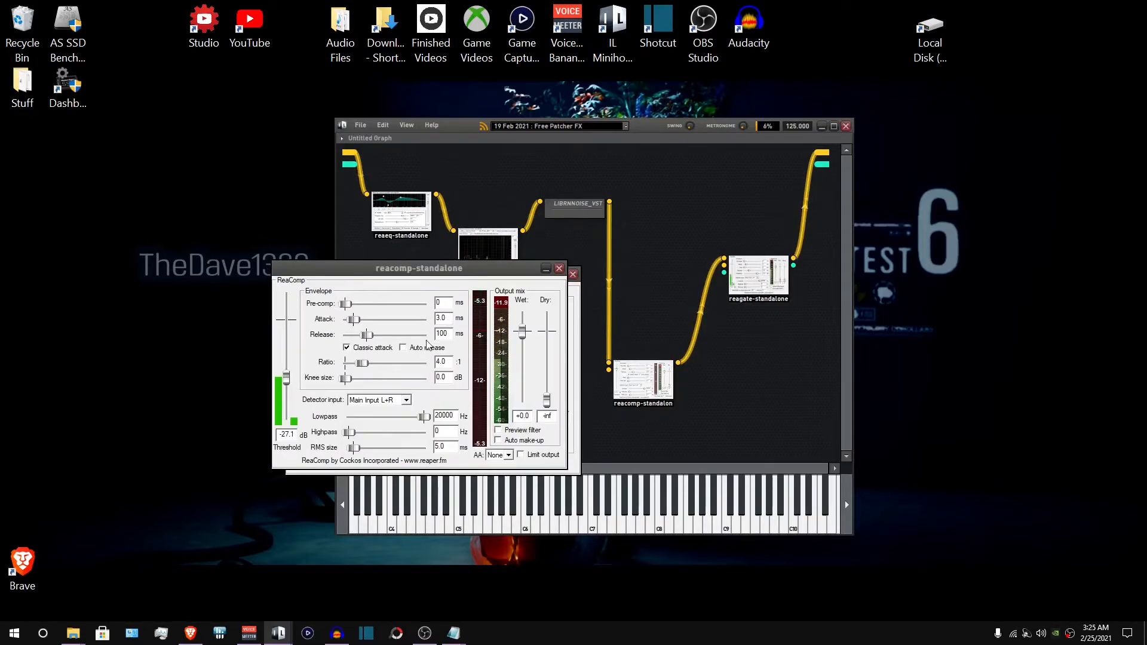
left_click(649, 378)
mouse_move(599, 251)
left_mouse_down()
mouse_move(299, 300)
mouse_move(296, 285)
left_mouse_up()
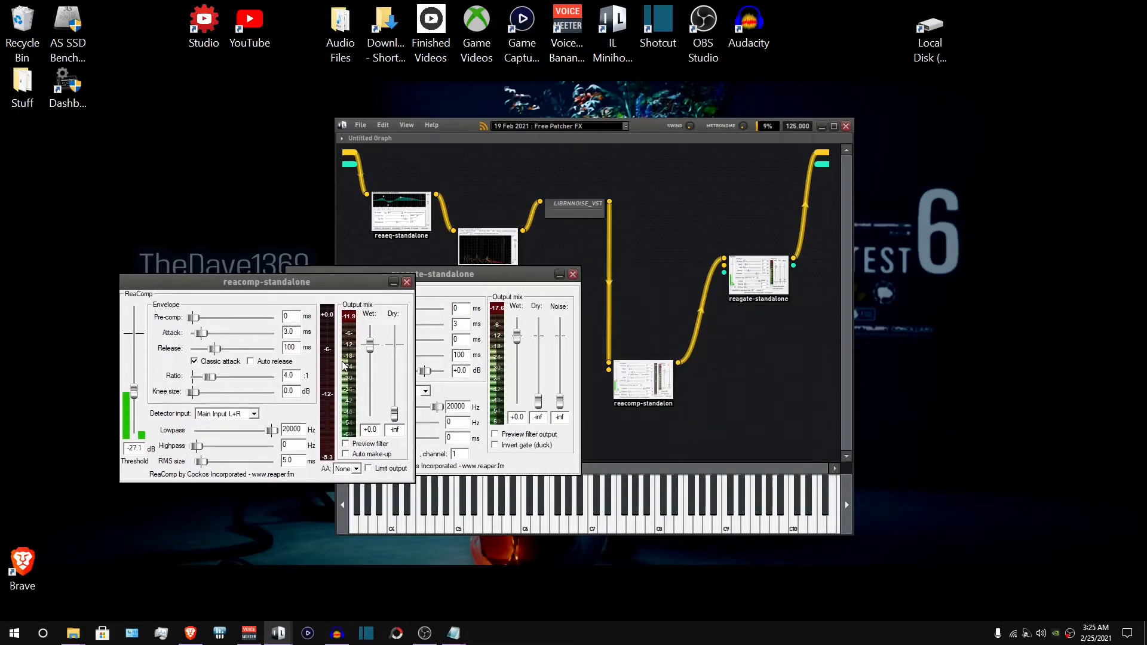
left_click(407, 282)
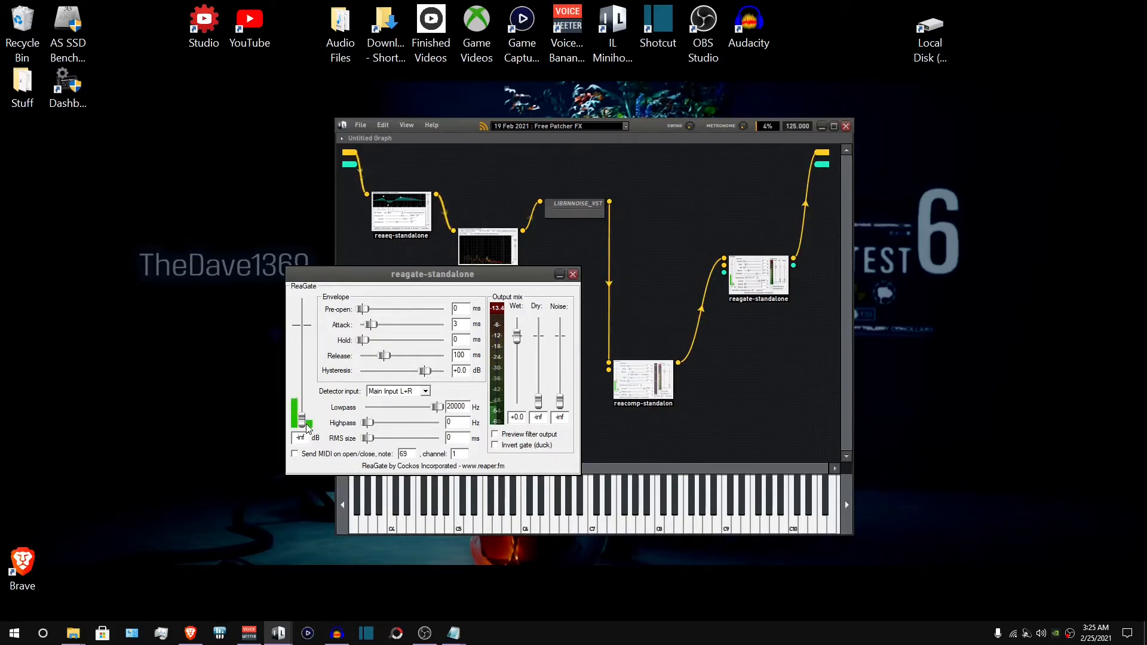
- Set ReaGate's threshold to about -45.1 dB and close its window
left_click_drag(306, 425, 338, 403)
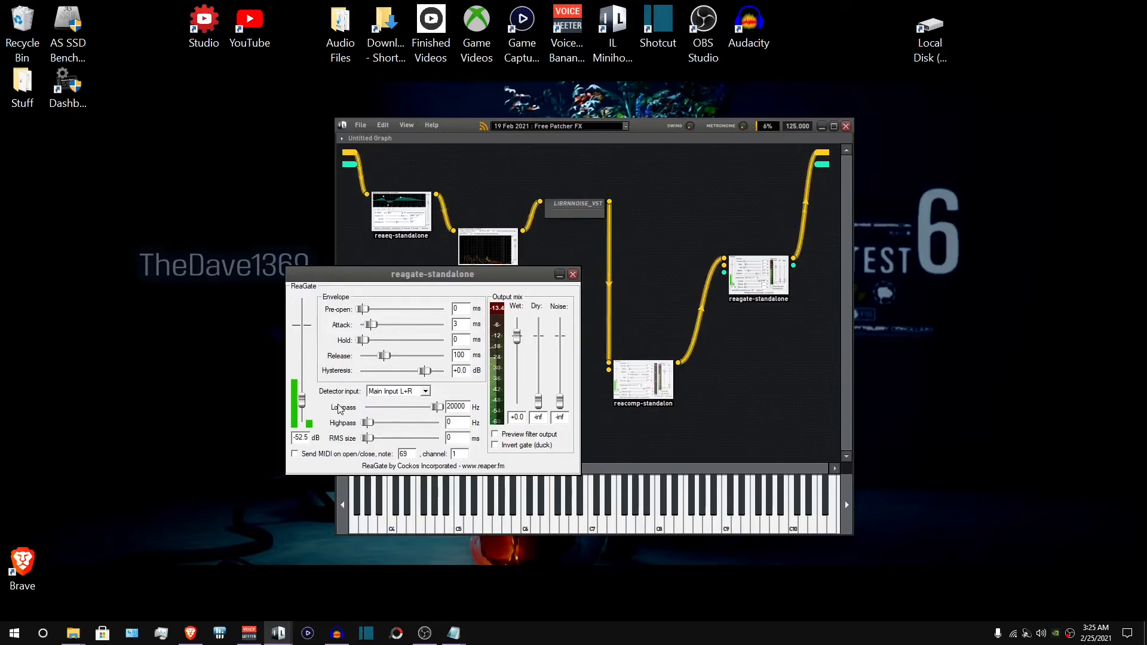
left_click_drag(344, 388, 346, 412)
left_click_drag(308, 392, 308, 390)
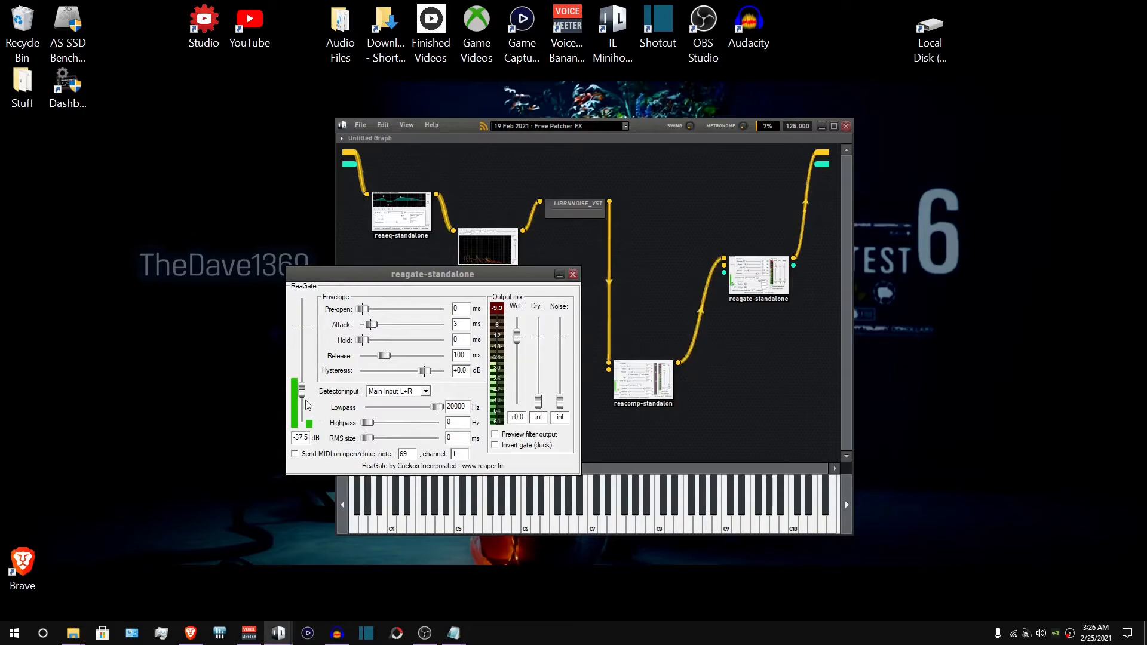
left_click_drag(300, 394, 301, 400)
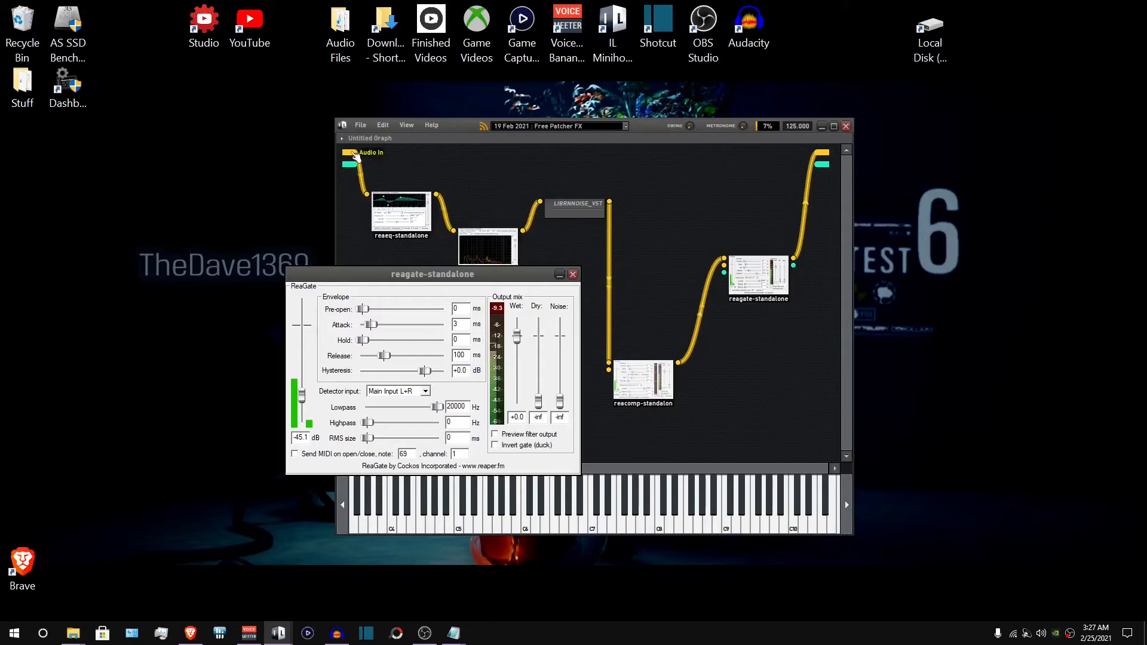
left_click(573, 275)
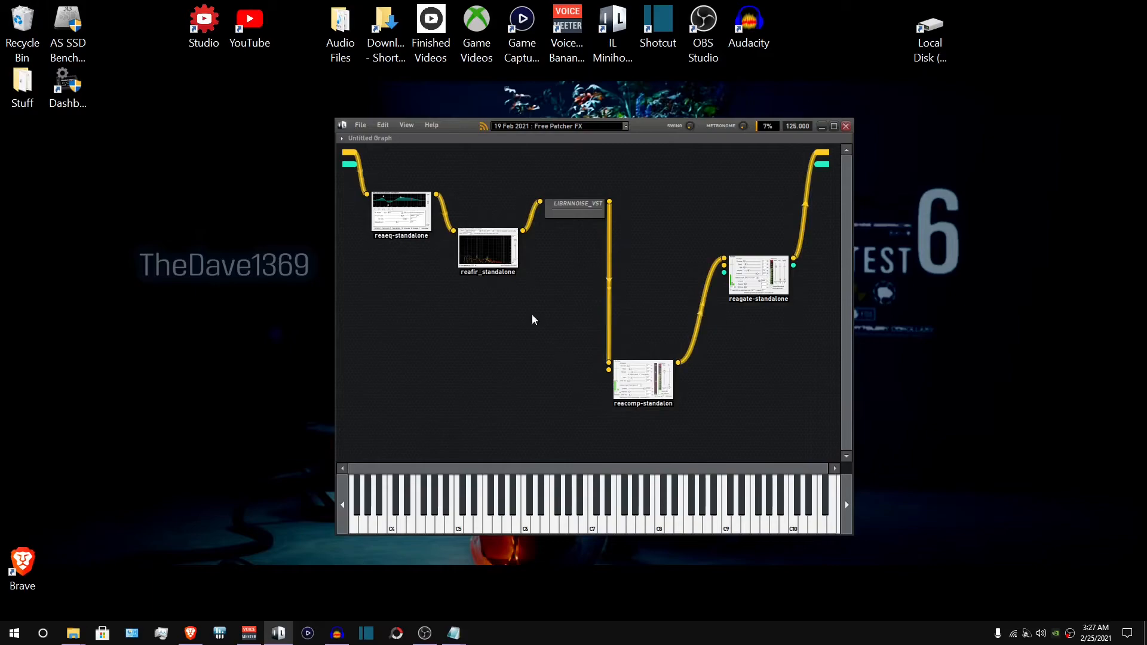
- Switch to Audacity and maximize its window
key("alt+Tab")
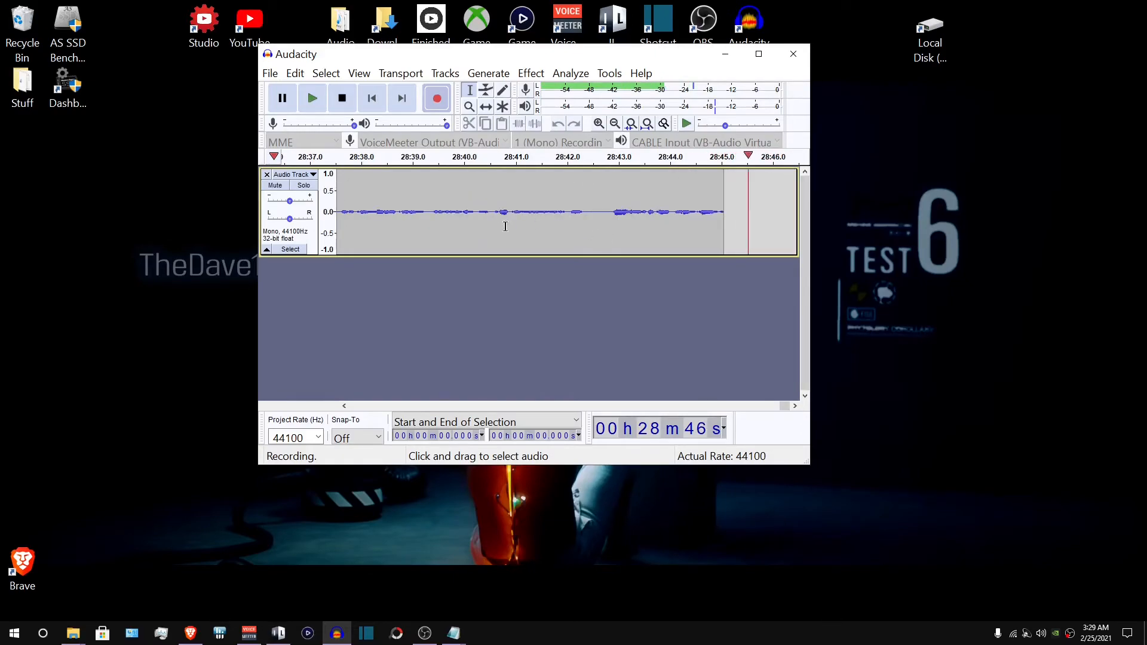
left_click_drag(532, 54, 538, 0)
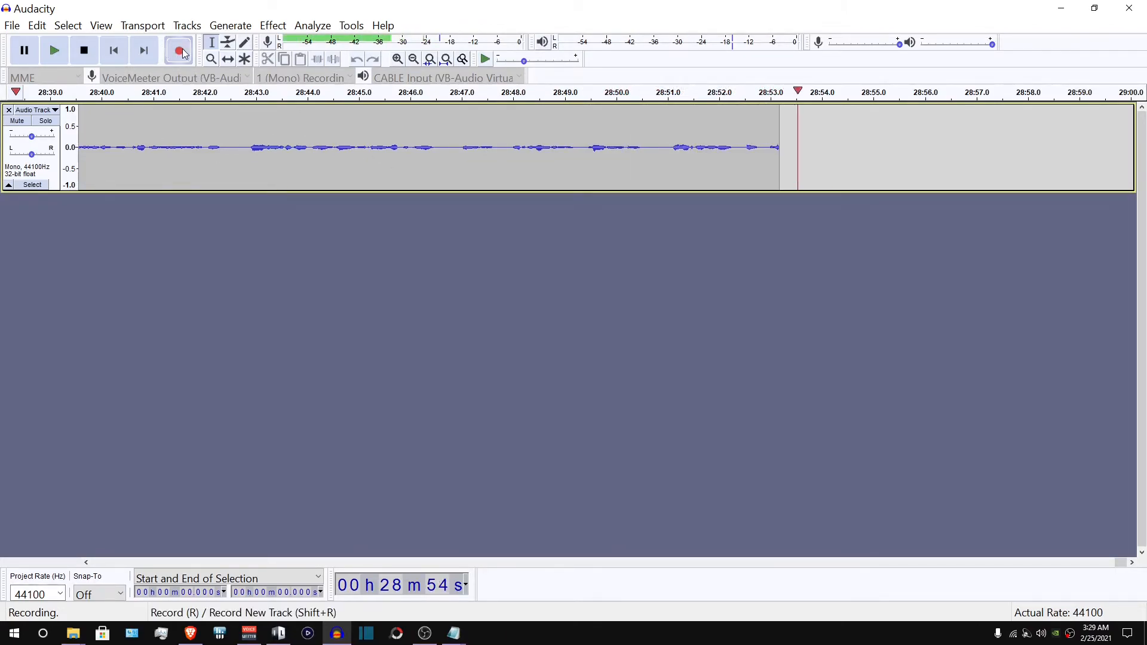
left_click(33, 110)
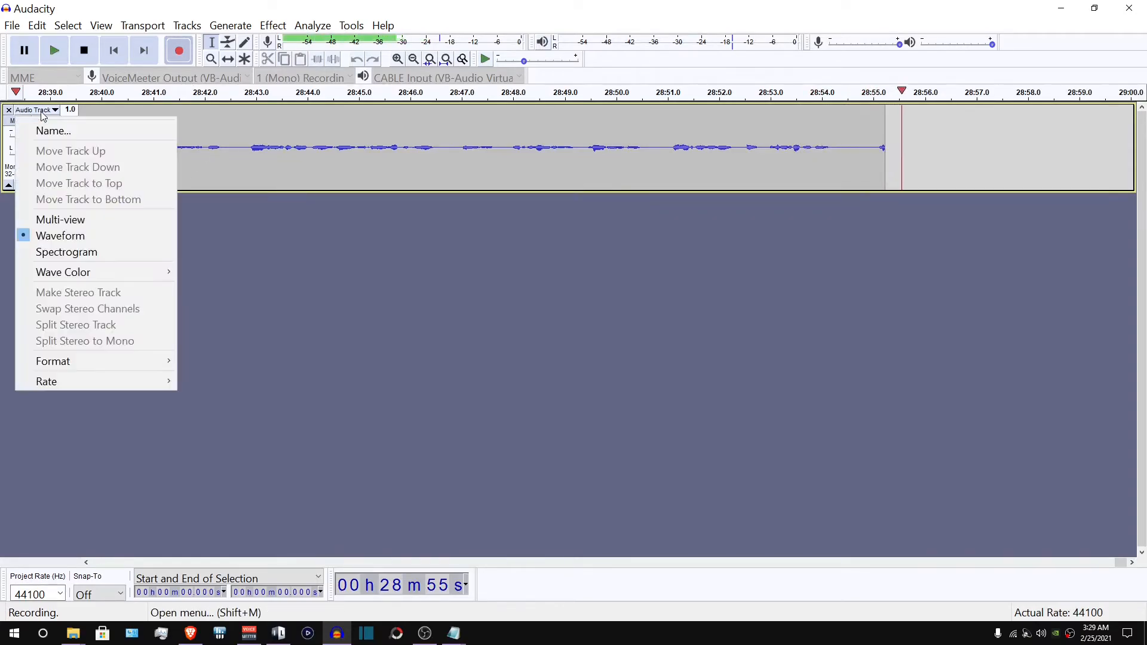
left_click(259, 266)
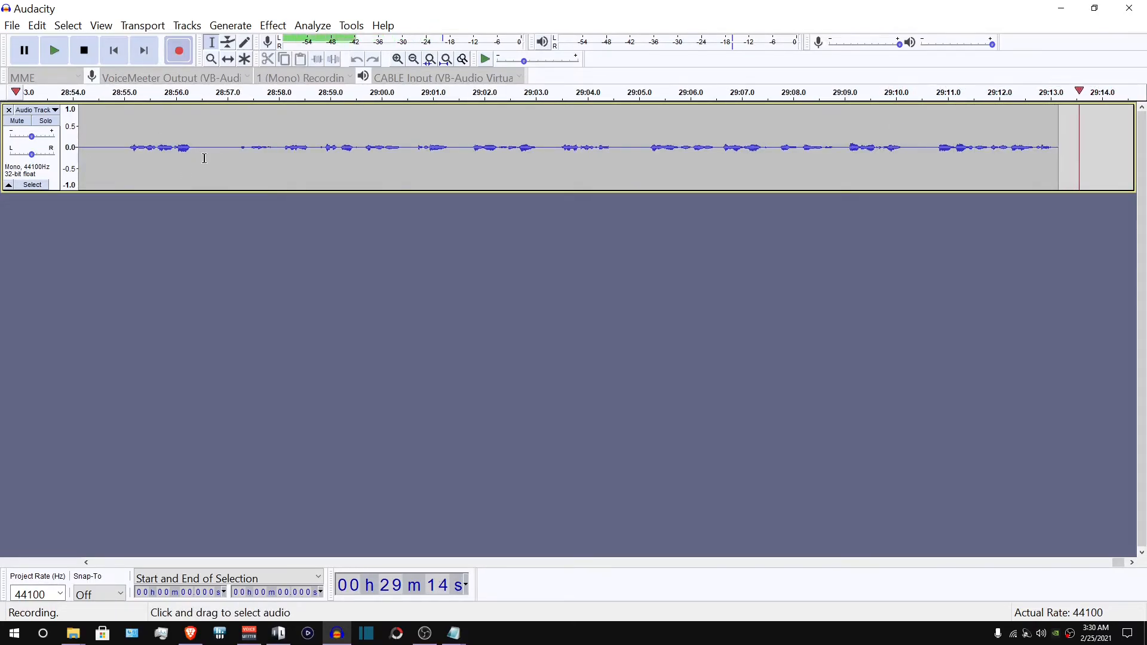
- Stop the test recording and select the recorded audio clip
left_click(83, 50)
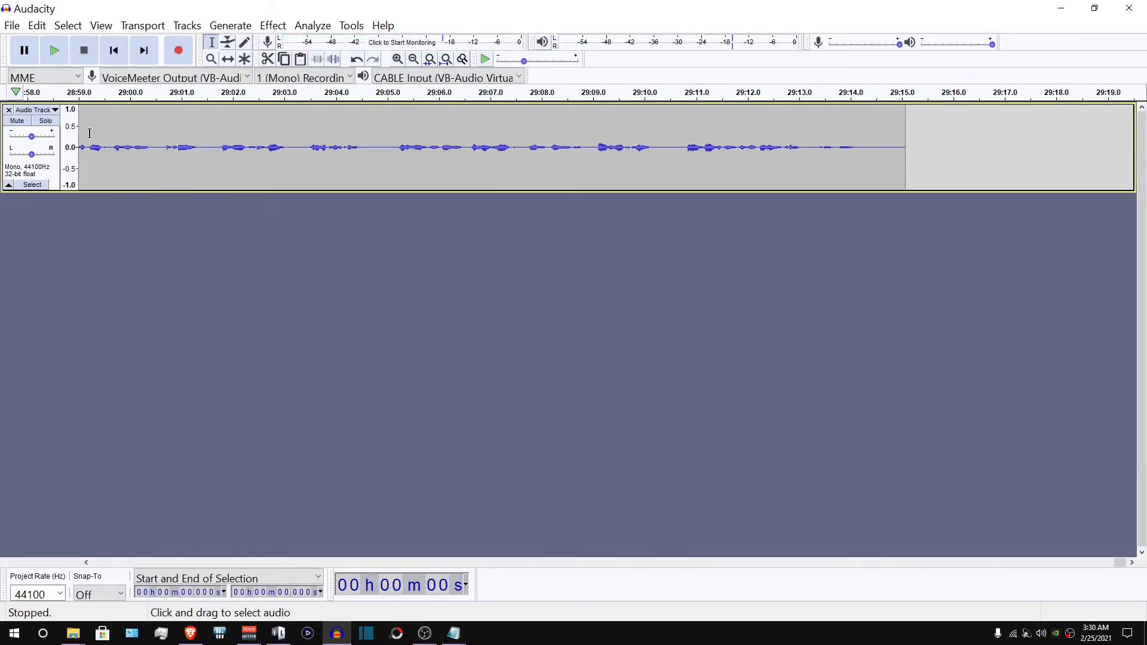
double_click(116, 133)
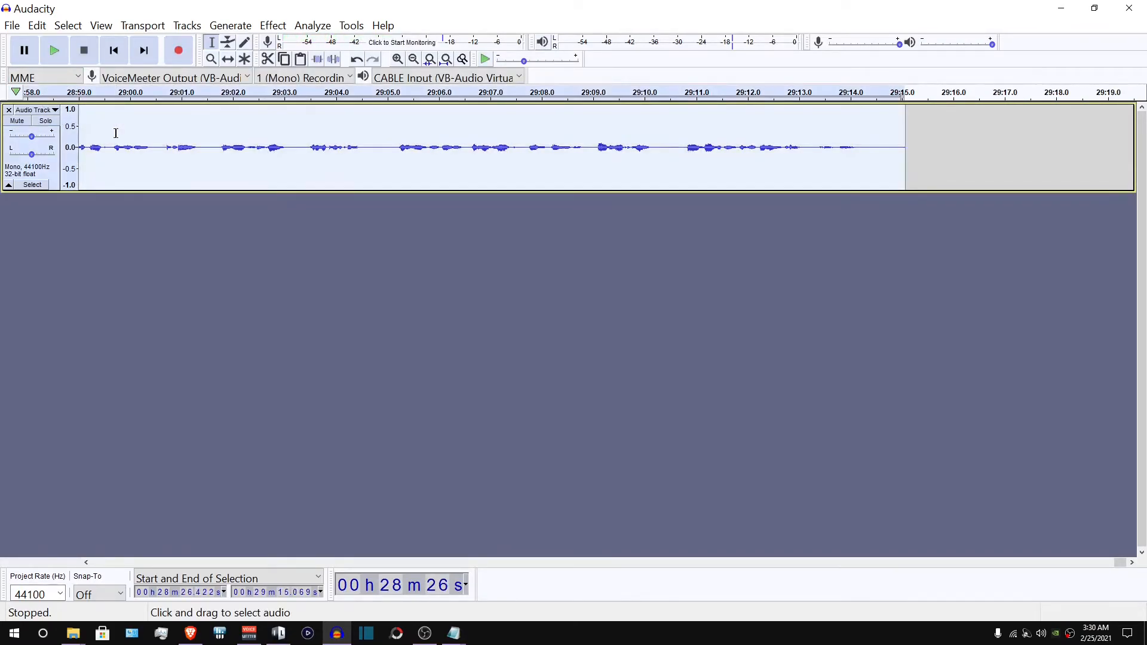
- Duplicate the recorded track and pan the original fully left and the copy fully right
key("ctrl+d")
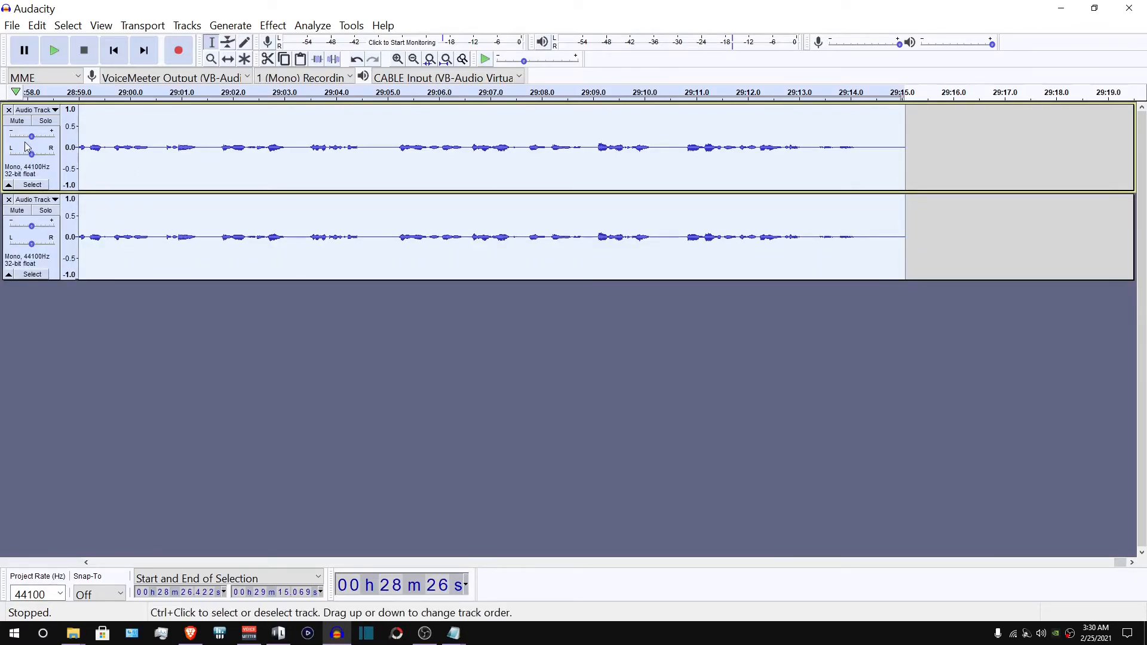
left_click_drag(31, 154, 10, 157)
left_click_drag(32, 244, 53, 244)
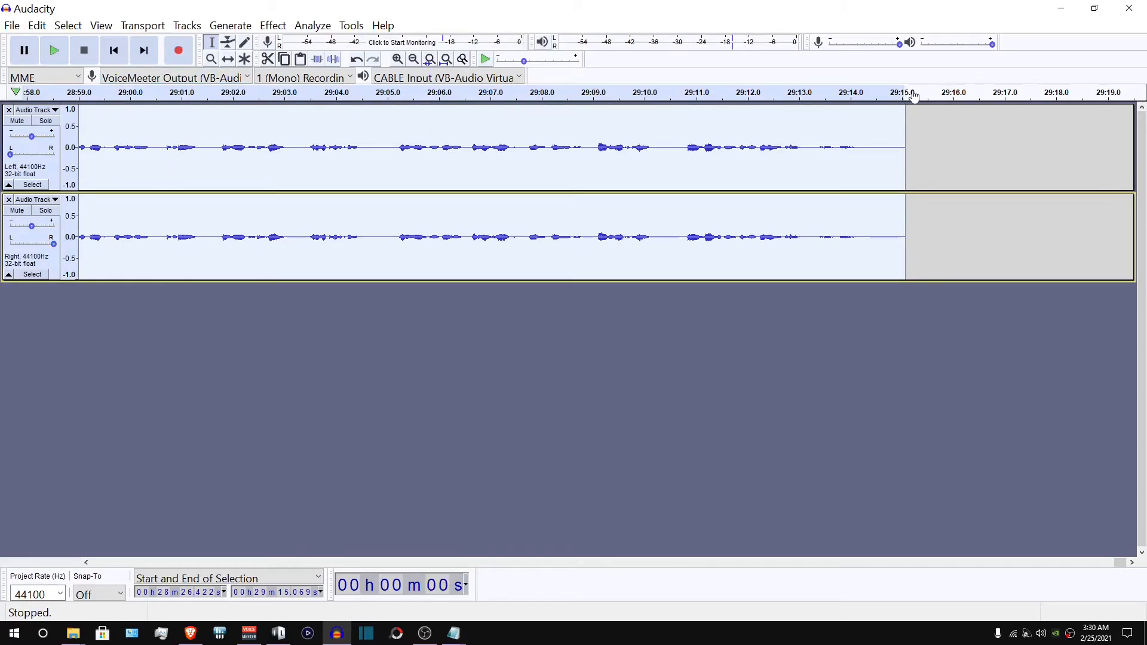
- Place the cursor at the end of the clip and record another short test take, then stop it
left_click(908, 122)
left_click(183, 55)
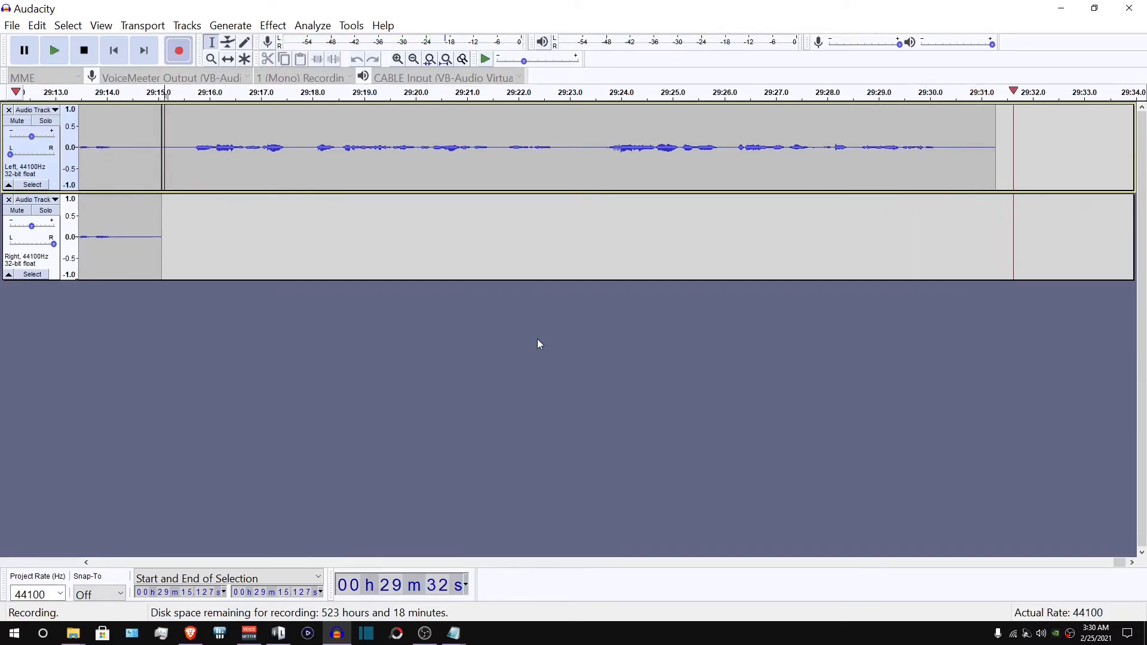
key("space")
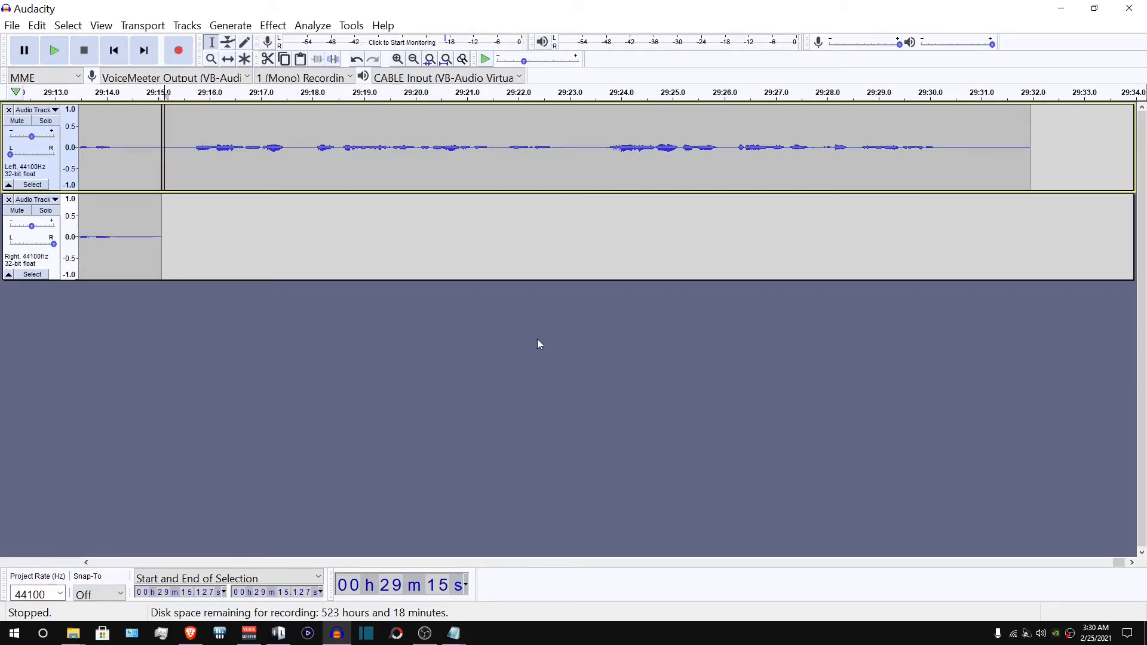
- Start a new recording and minimize the window while it keeps recording
left_click(1059, 10)
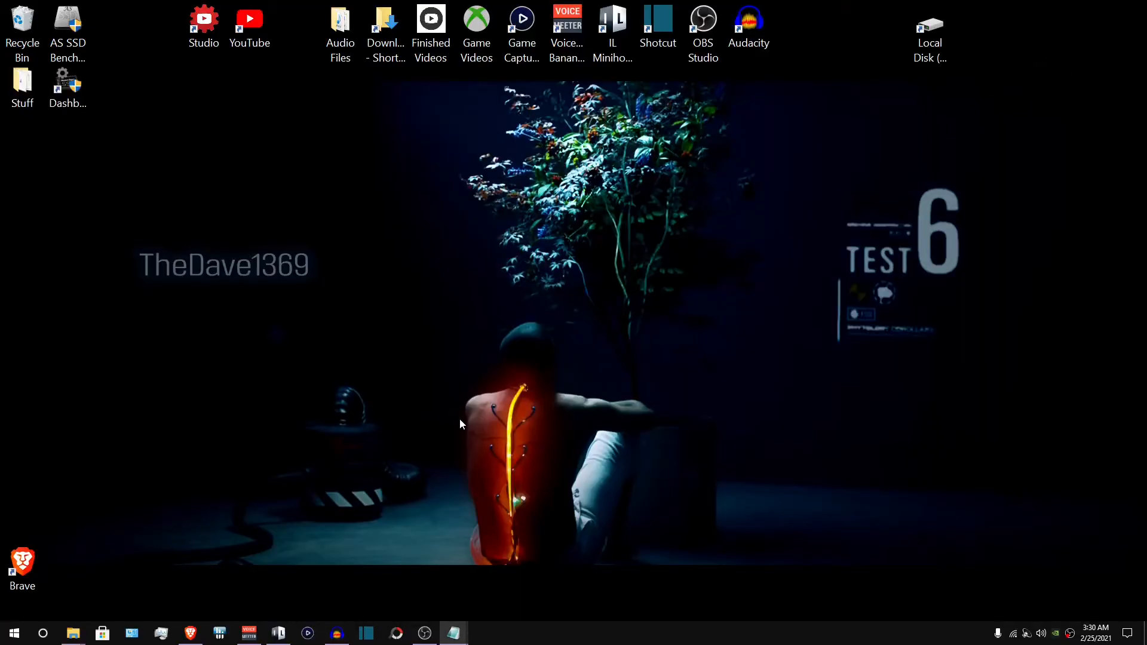
left_click(336, 634)
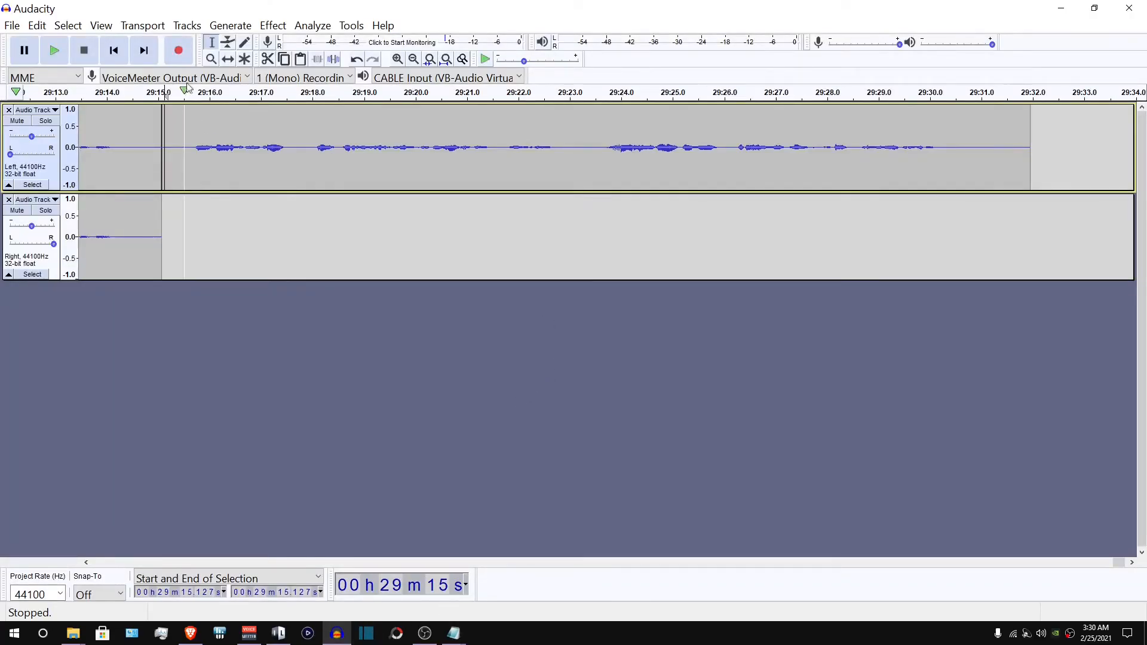
left_click(185, 58)
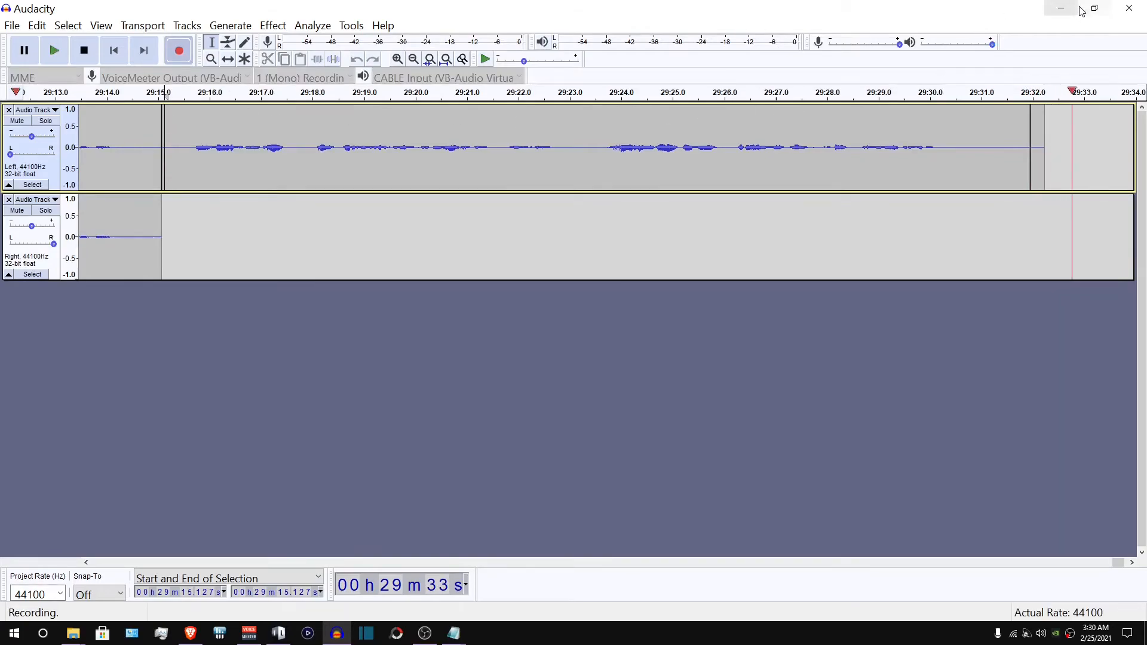
left_click(1060, 9)
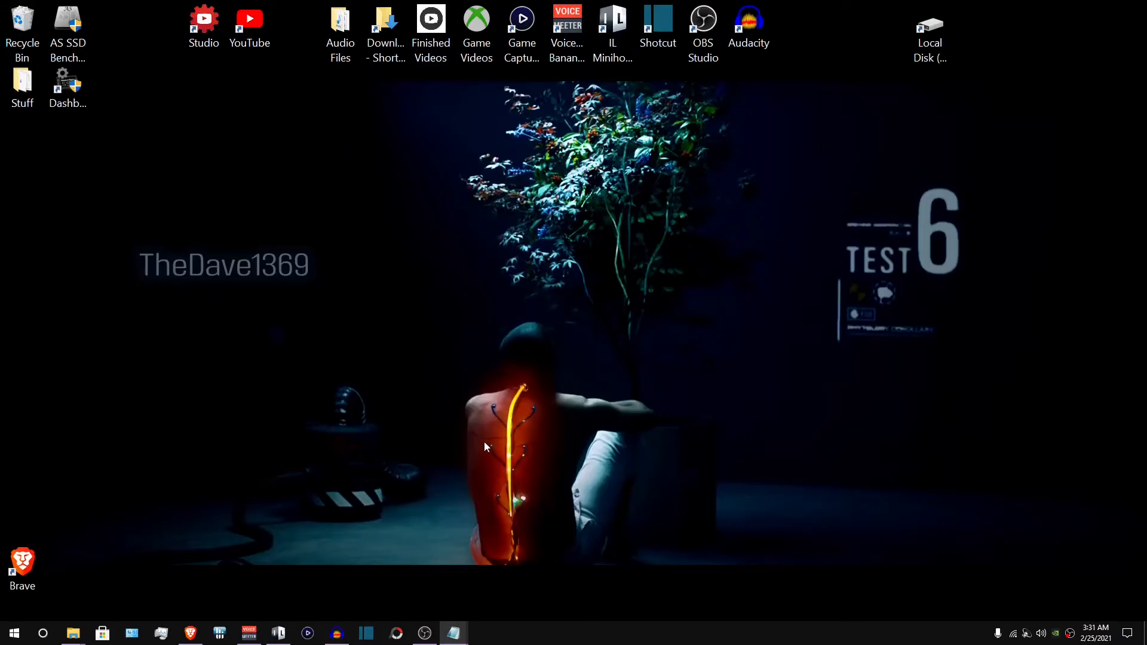
left_click(425, 633)
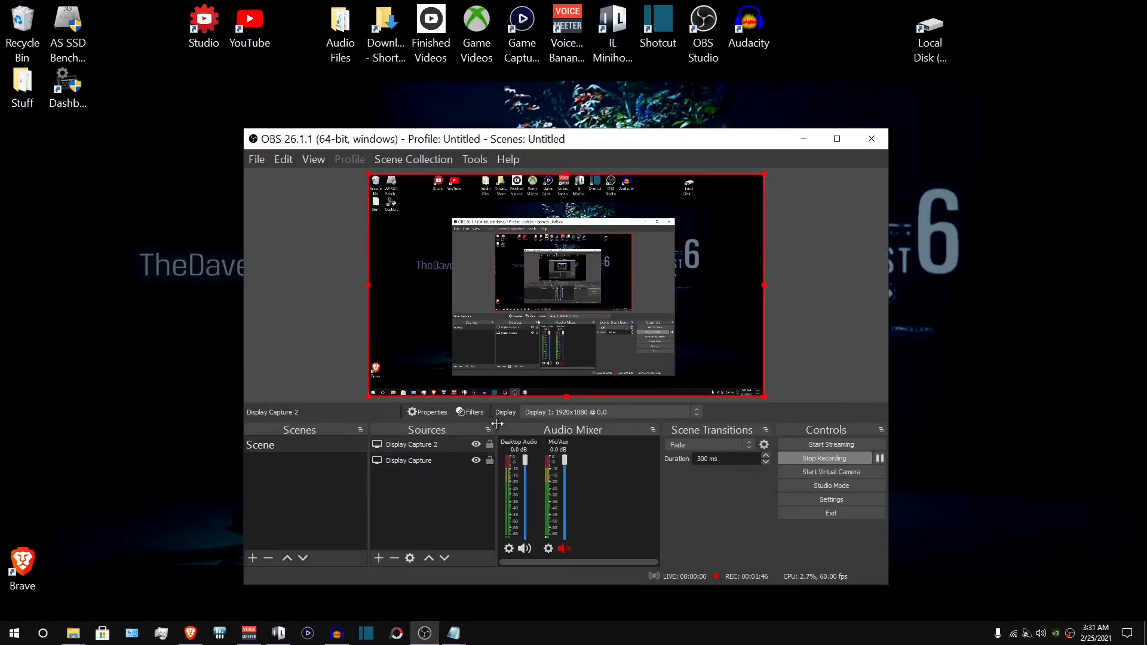
left_click(816, 144)
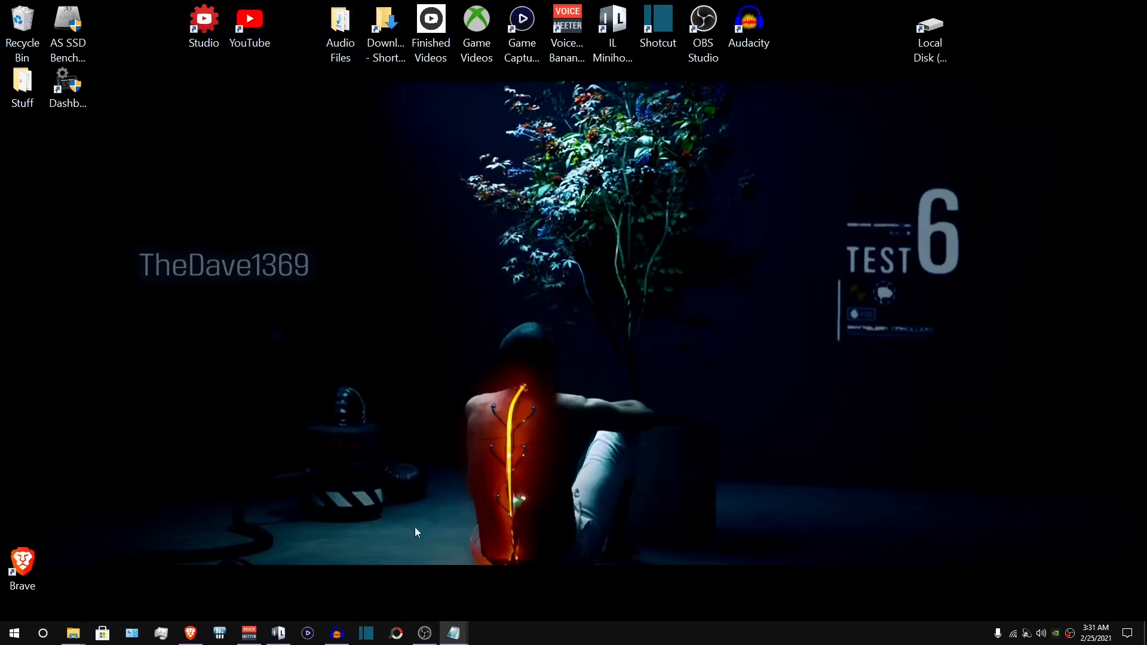
- Switch to Minihost Modular and save the current graph as a new .gra file
left_click(278, 633)
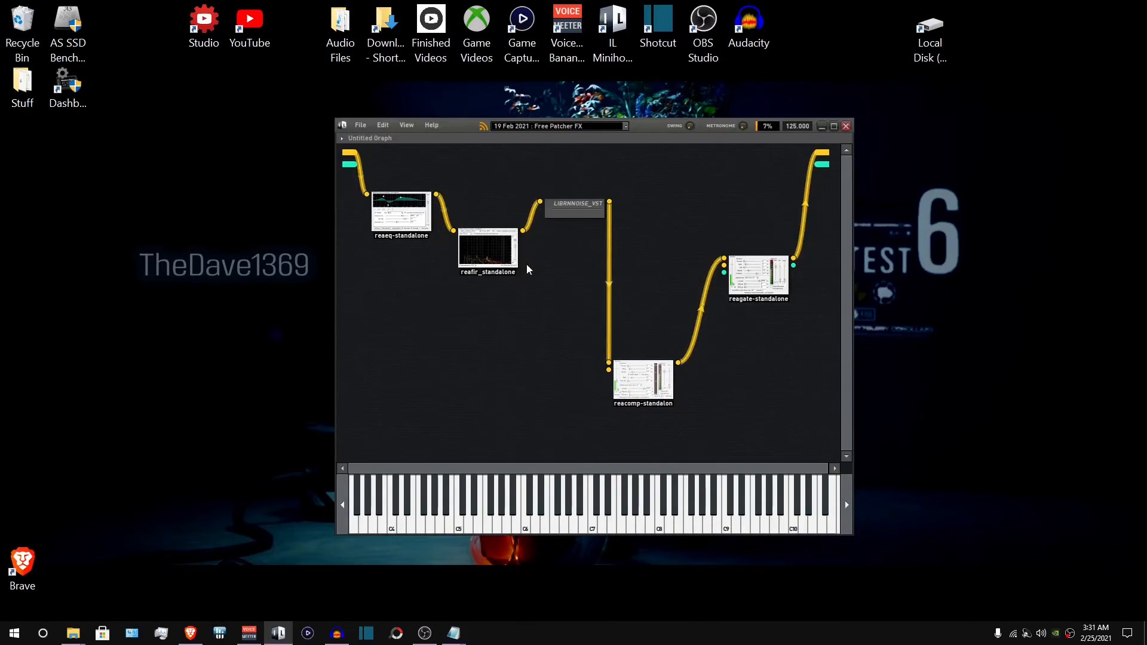
left_click(357, 125)
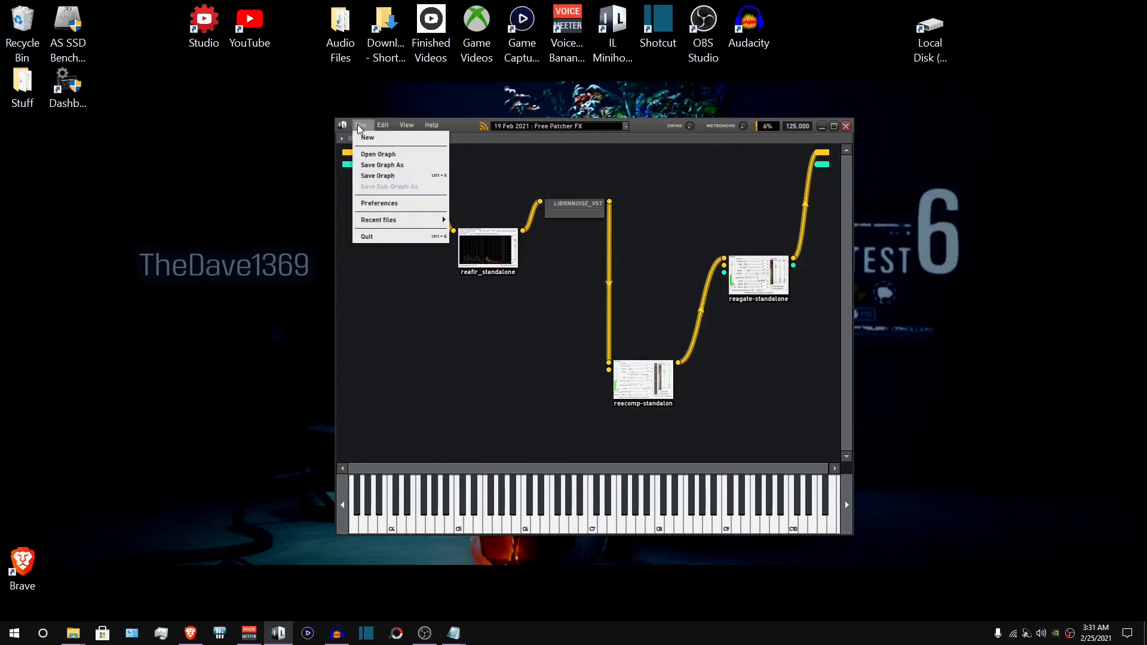
left_click(386, 165)
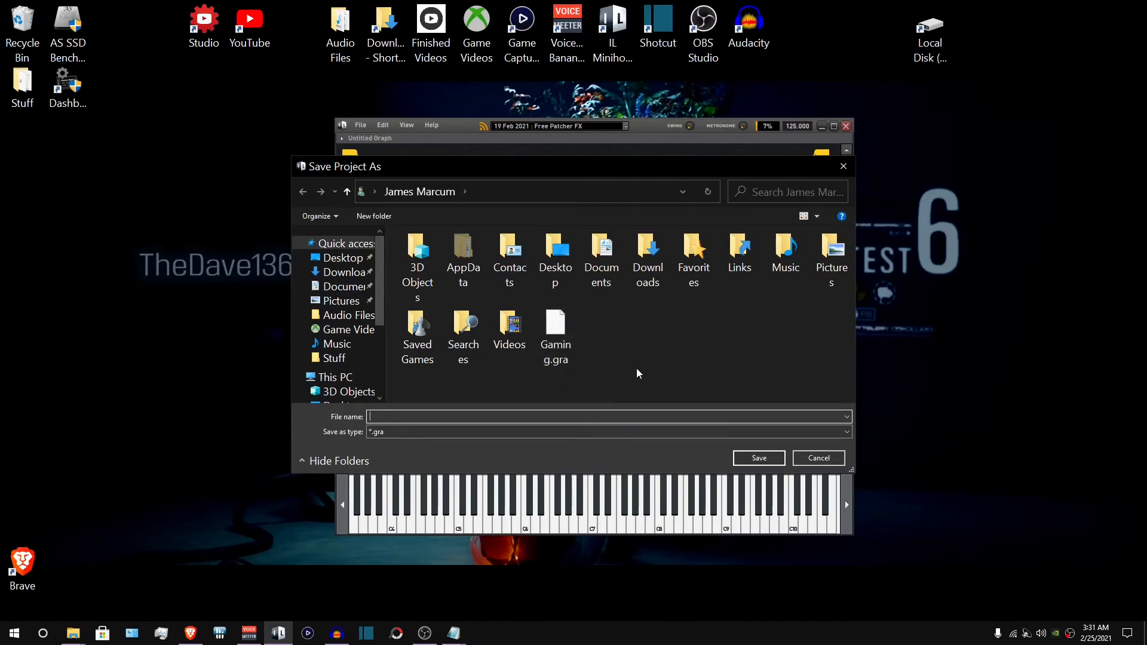
type("dcvuhxudcv")
key("Return")
- Try to open a saved graph file from the File menu
left_click(360, 125)
left_click(378, 154)
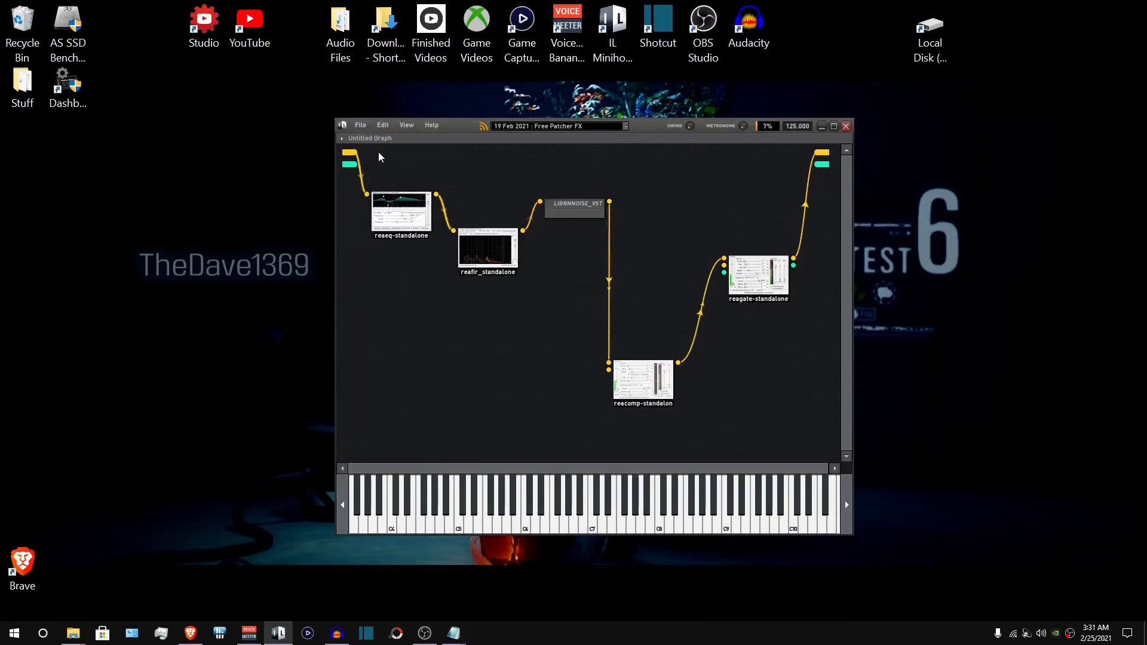
double_click(556, 325)
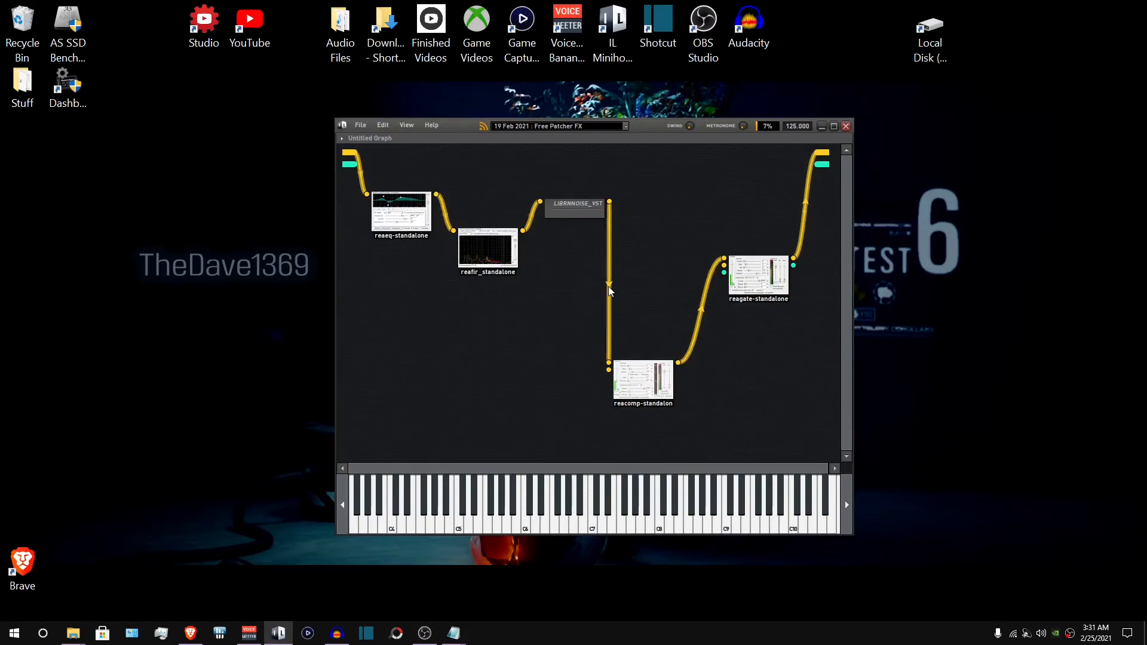
- Launch a second Minihost Modular instance and open a saved graph file in it
double_click(608, 36)
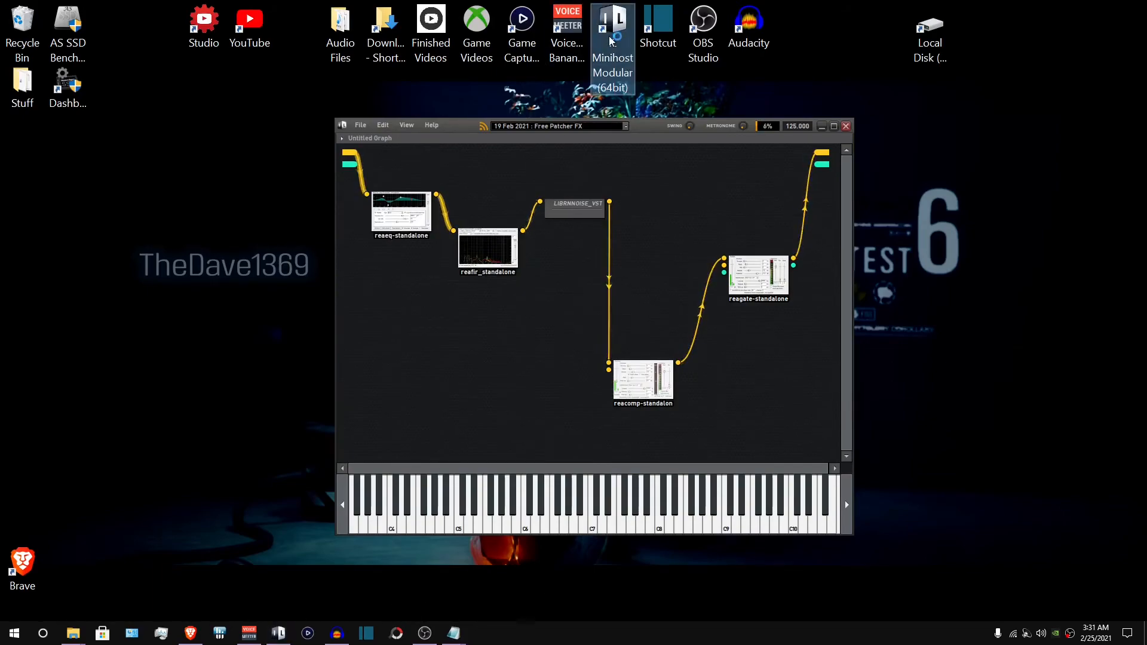
left_click(722, 403)
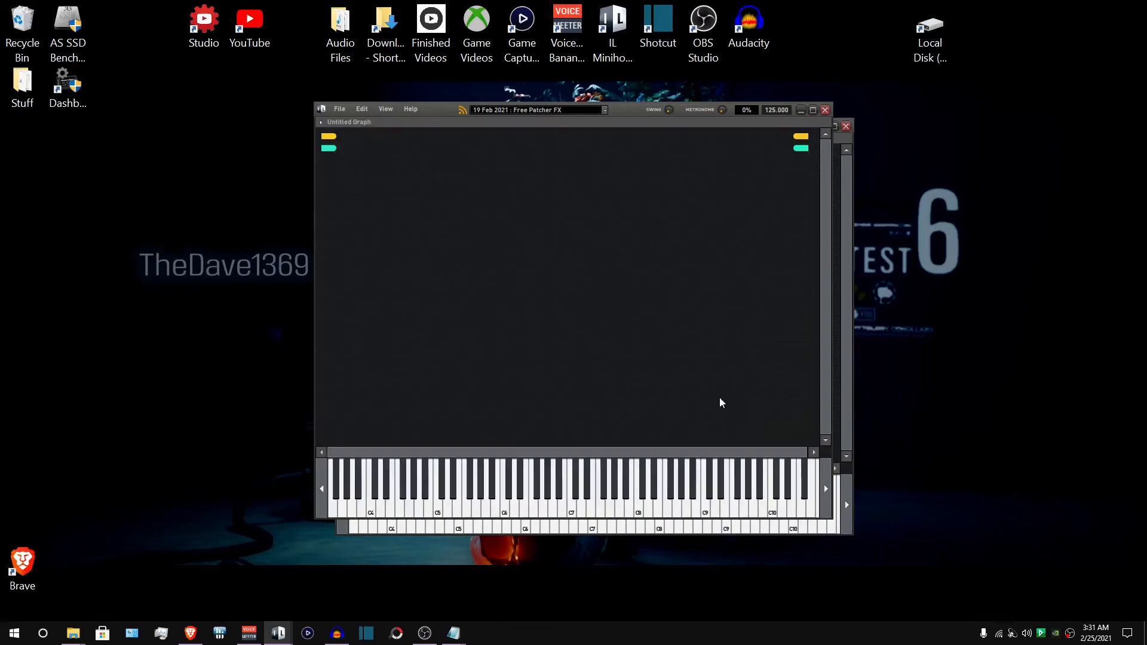
left_click(339, 110)
left_click(357, 137)
double_click(565, 332)
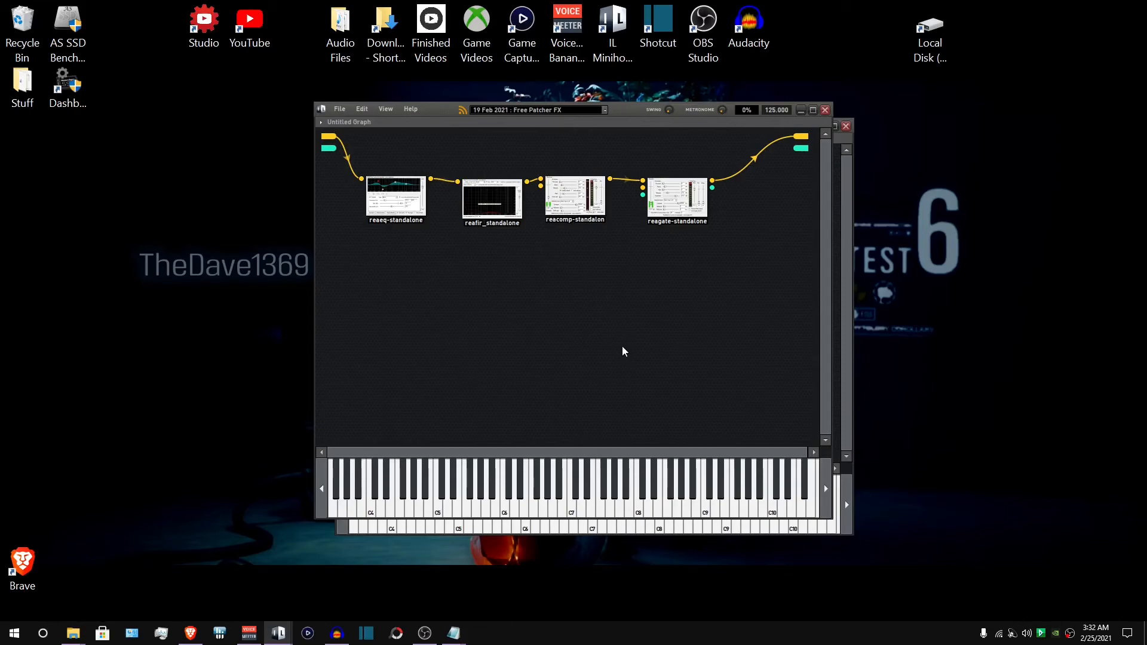
- Close the second Minihost instance and minimize the original Minihost Modular window
left_click(826, 110)
left_click(558, 339)
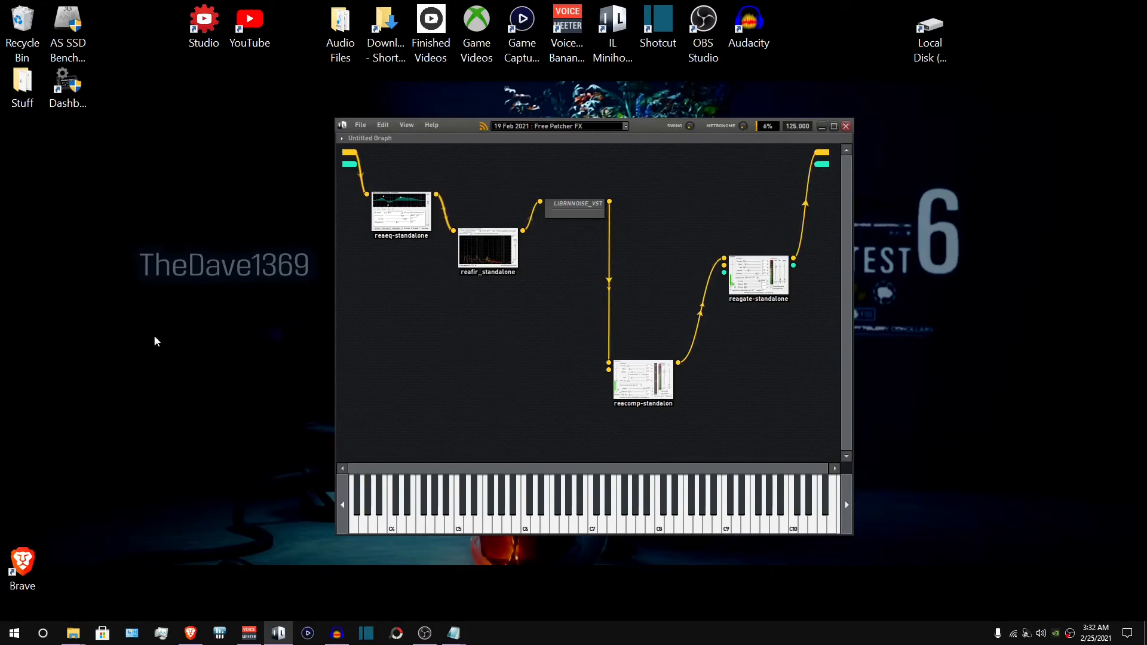
left_click(823, 126)
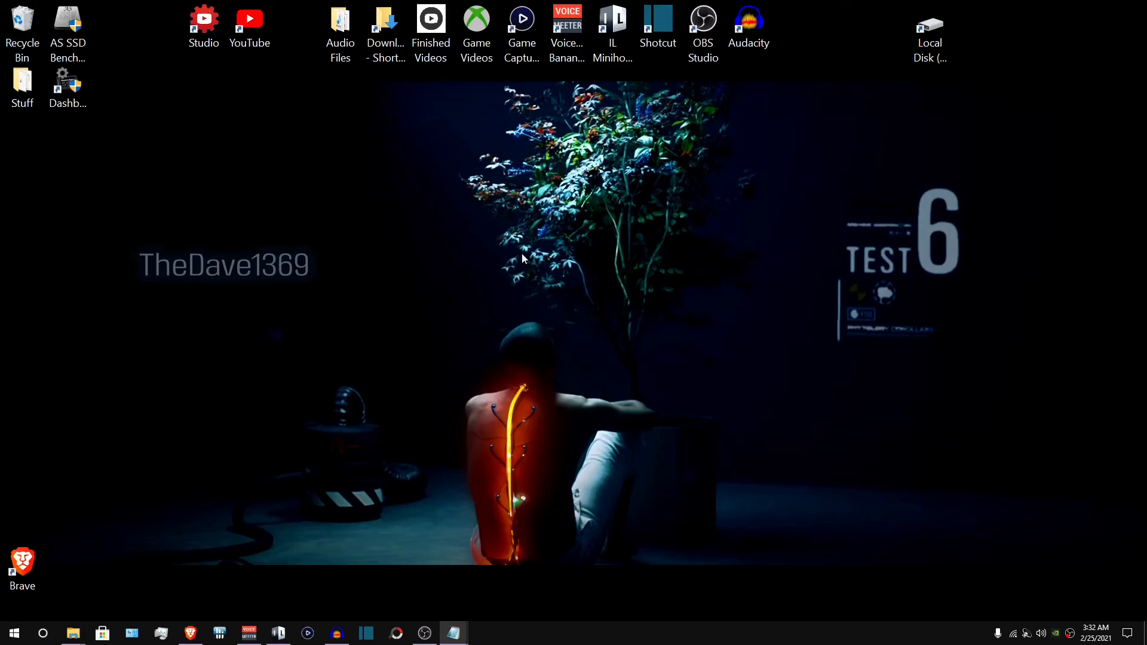
- Open the Game Videos folder to review its recordings, then close it
left_click(479, 39)
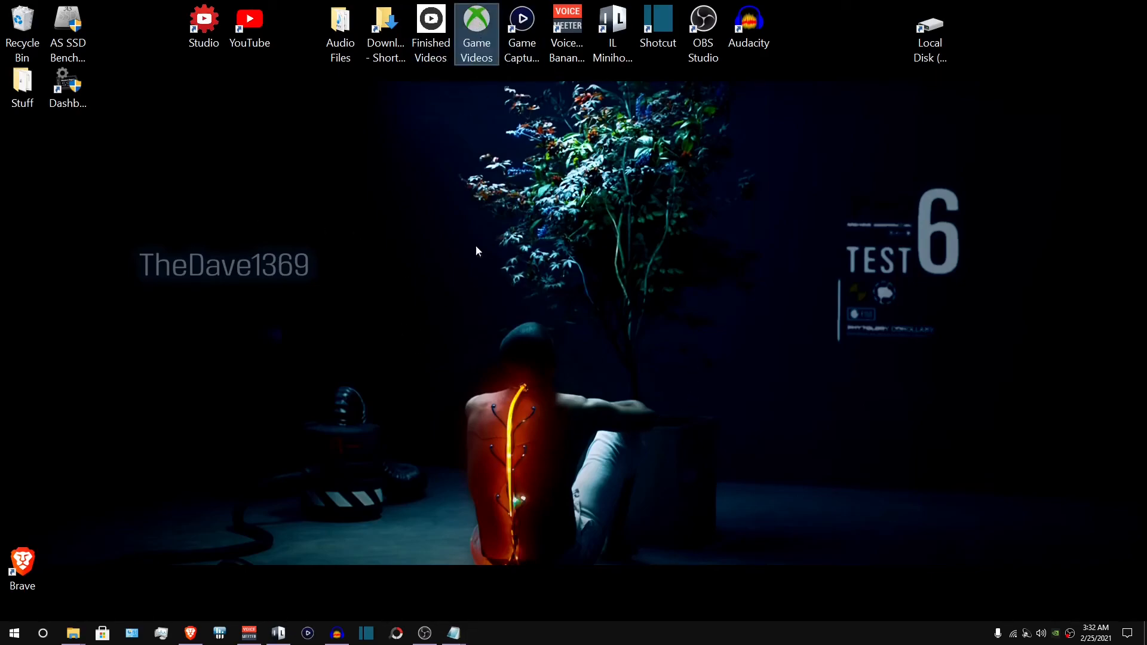
double_click(476, 25)
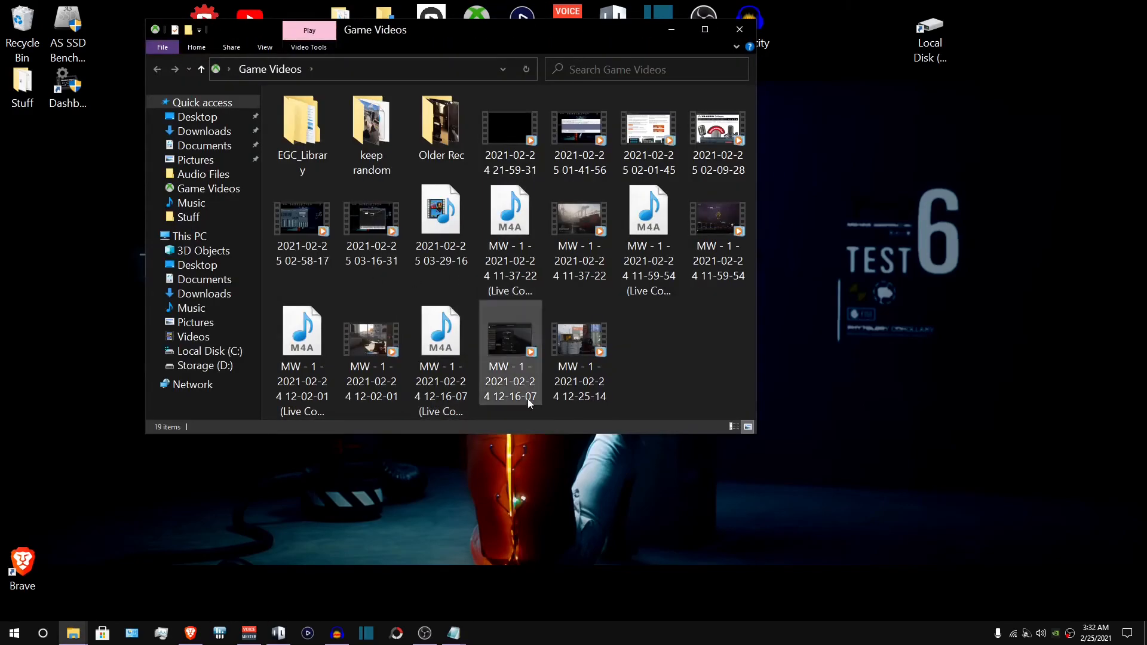
left_click(739, 29)
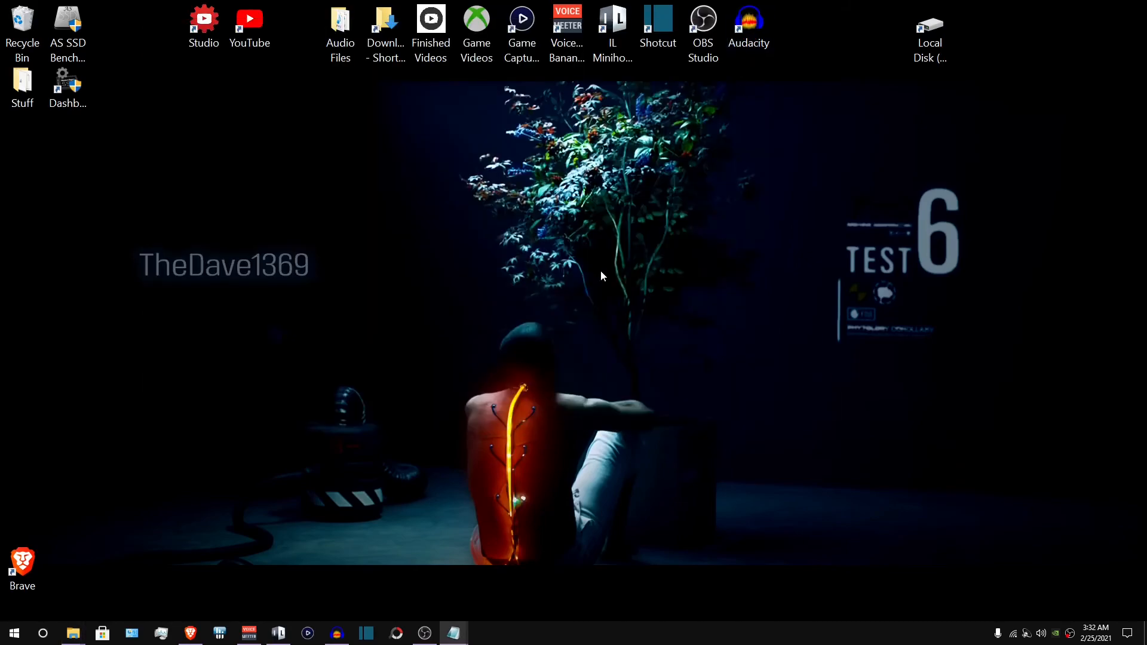
- Open the Game Capture app to check its live commentary input, then close it
left_click(518, 27)
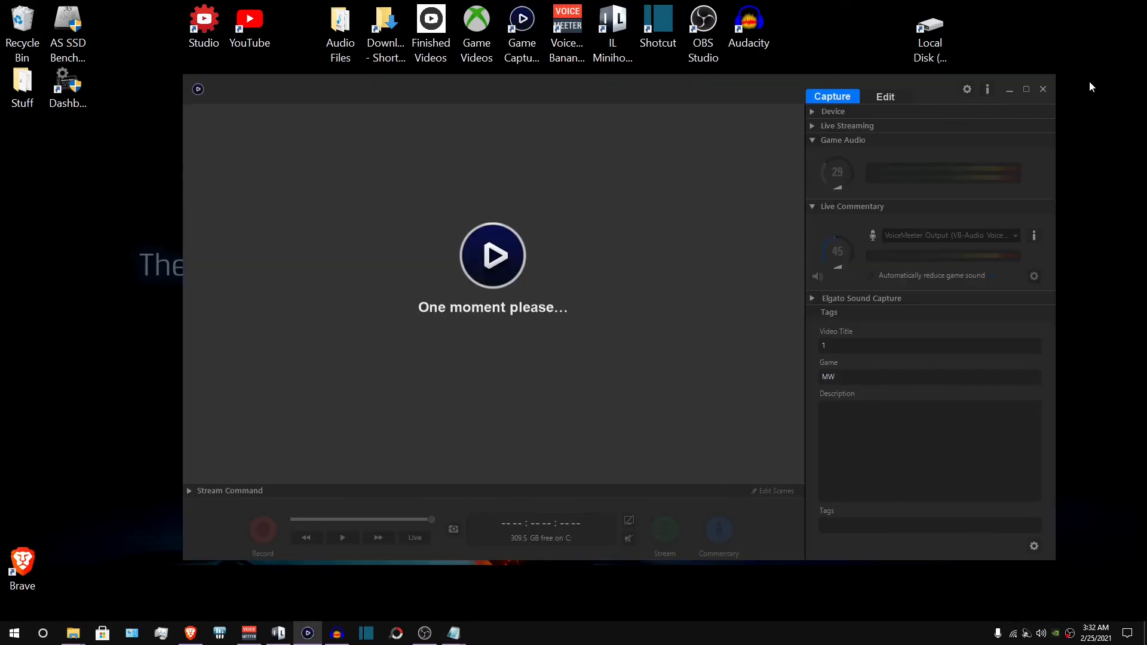
left_click(1044, 90)
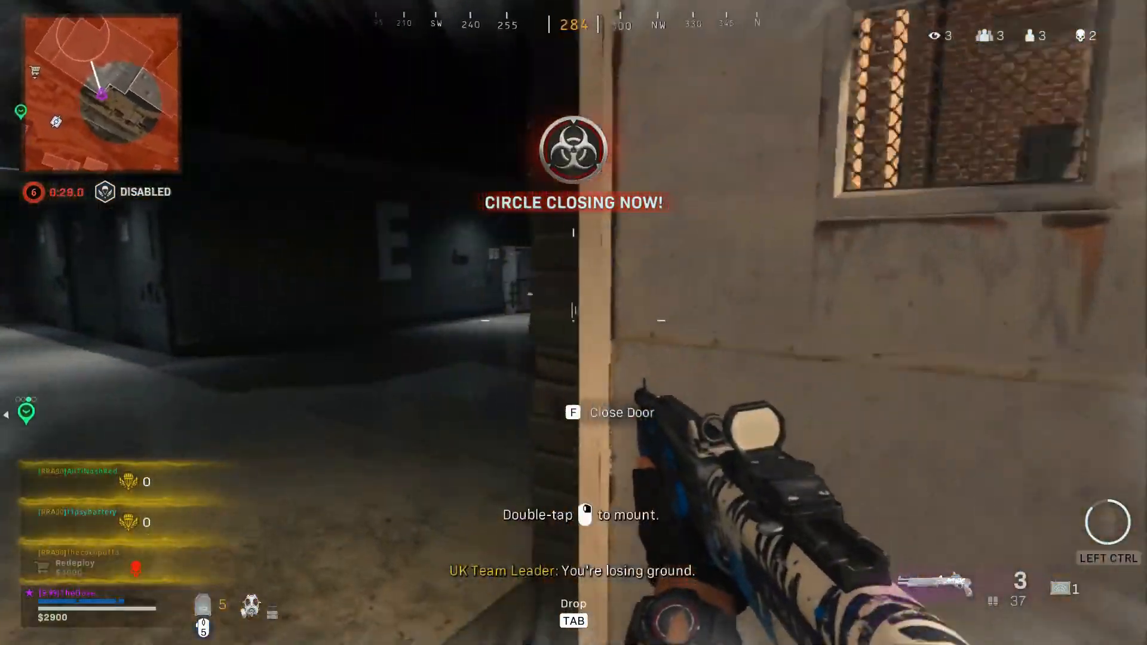
key("1")
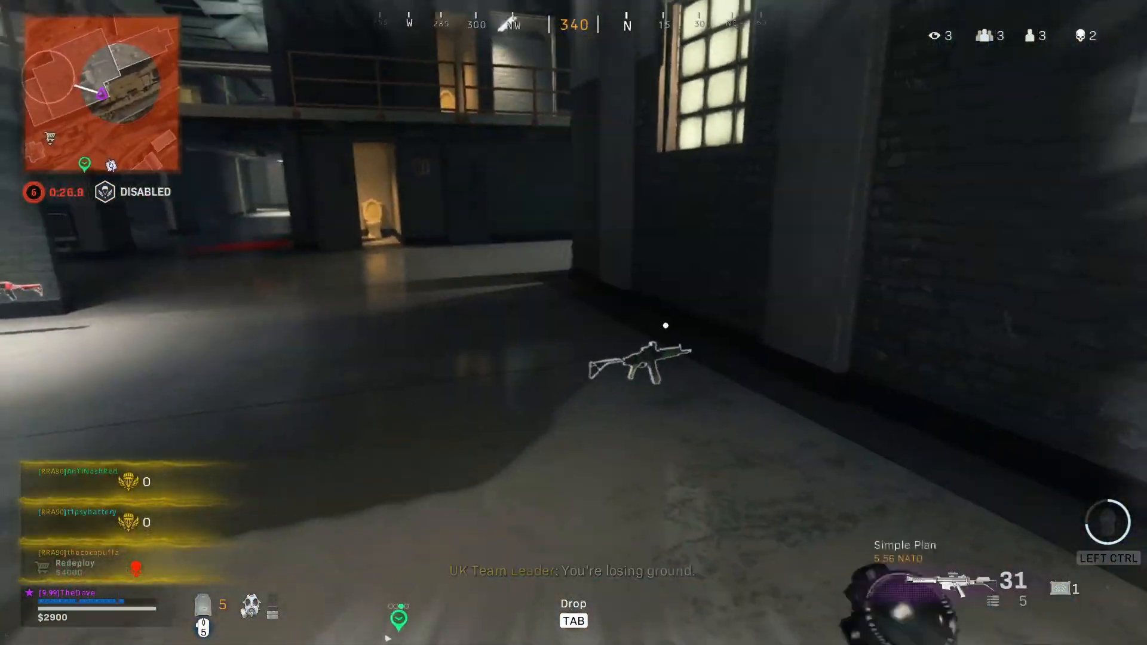
key("f")
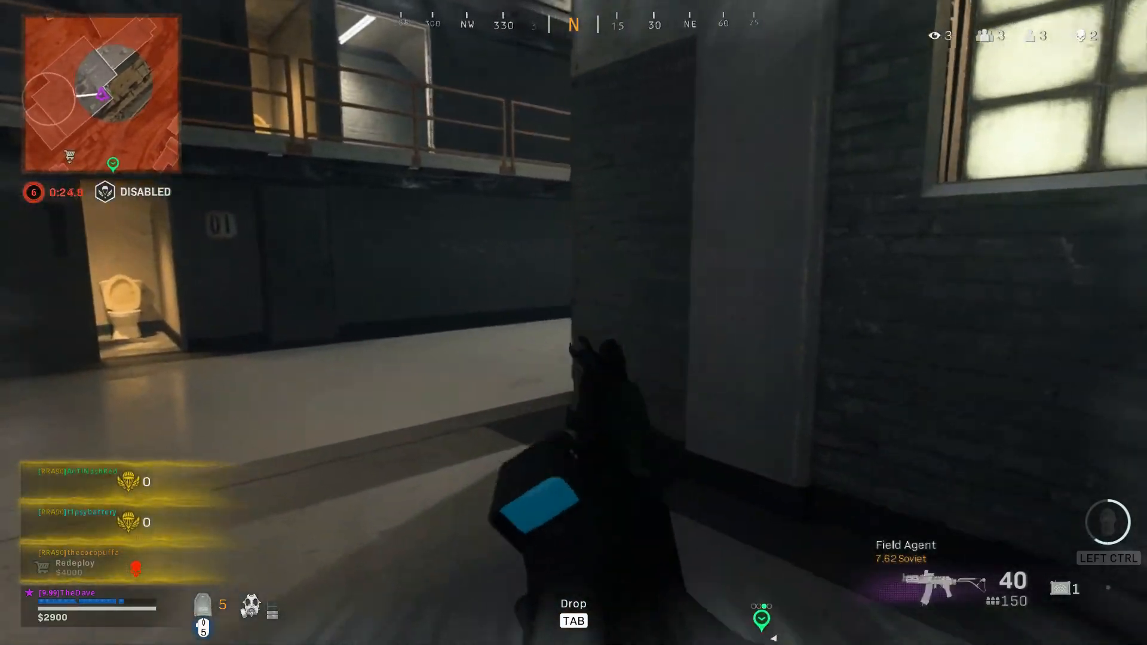
right_click(574, 322)
key("w")
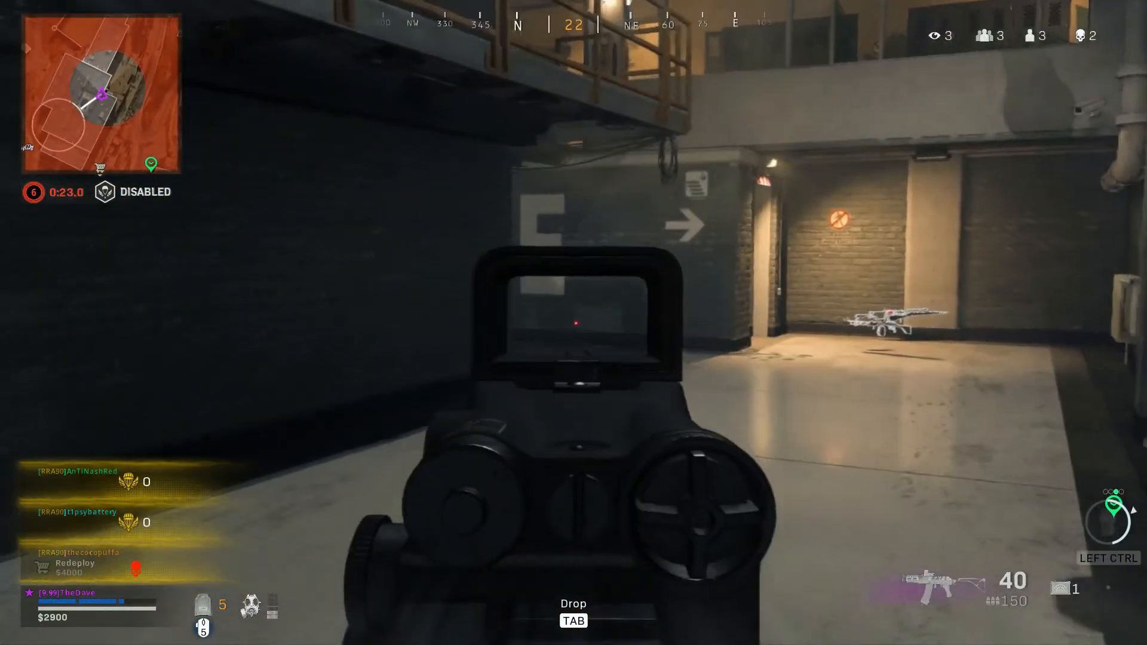
key("w")
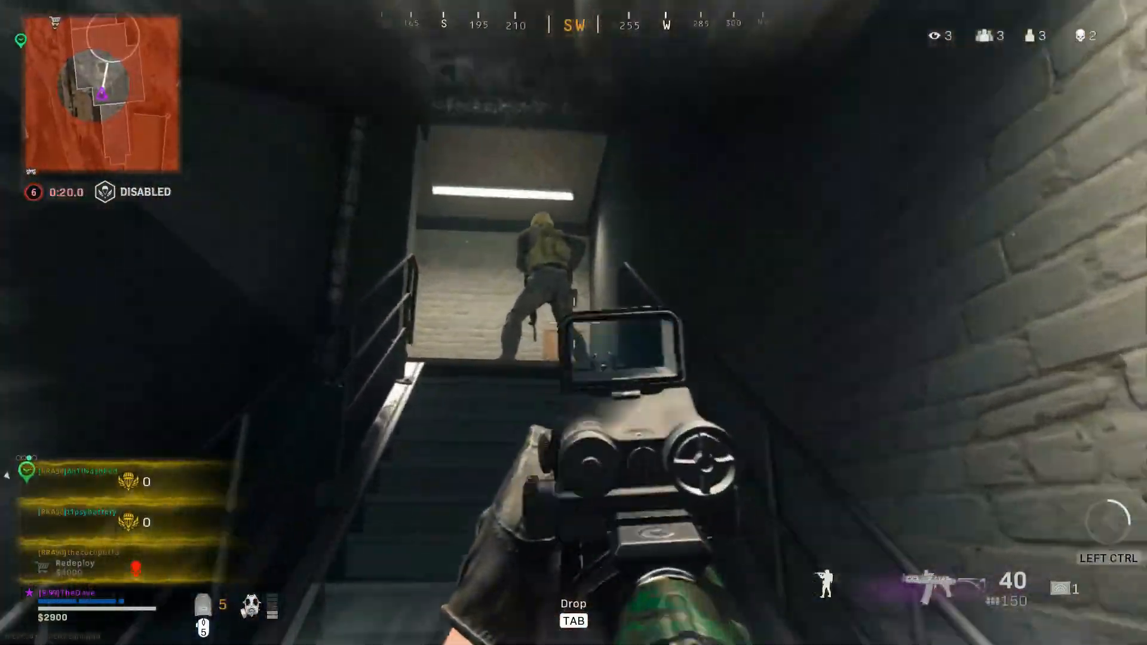
left_click_drag(573, 323, 574, 323)
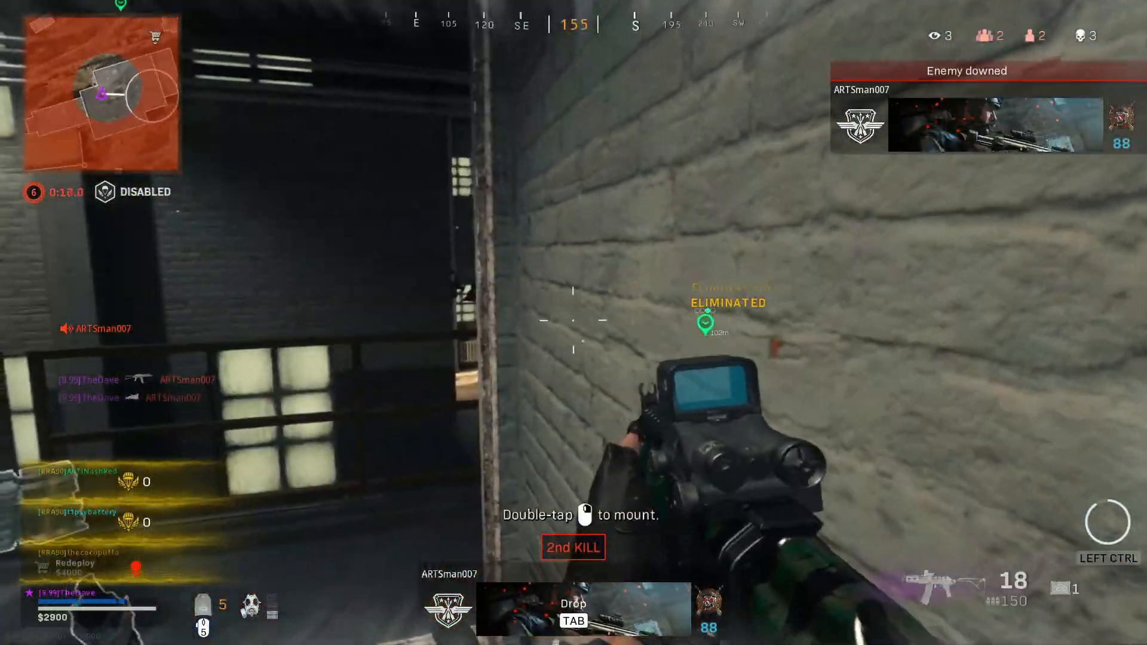